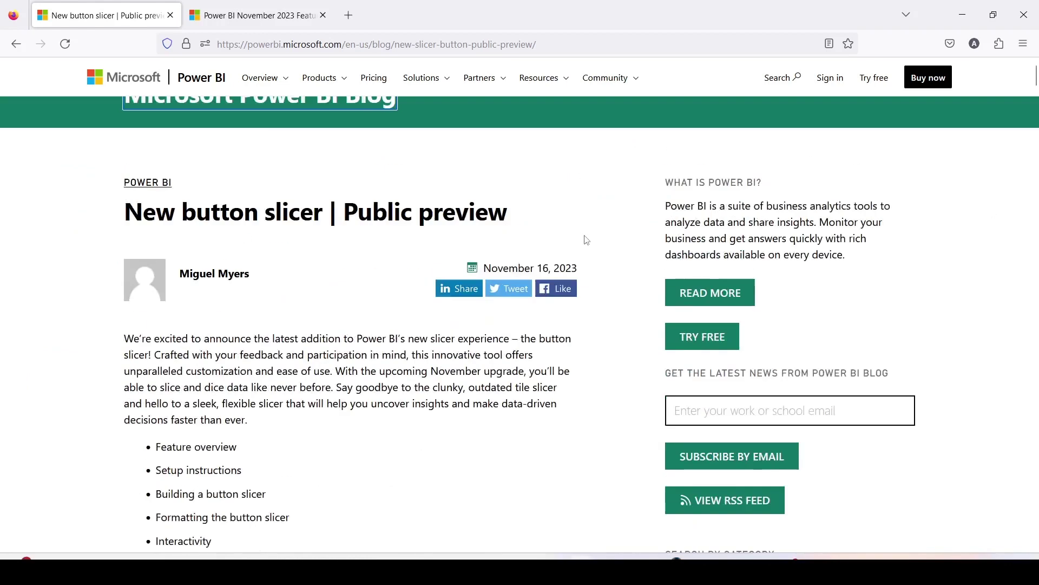
scroll(586, 239, "up", 1)
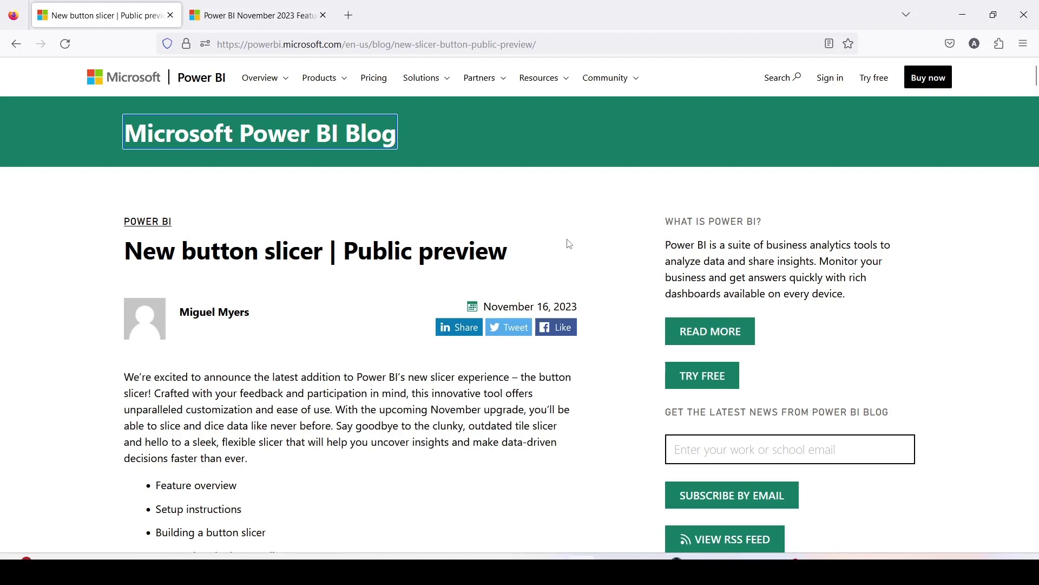
Step: Scroll the 'New button slicer | Public preview' post down to its bulleted topic list
scroll(569, 243, "down", 8)
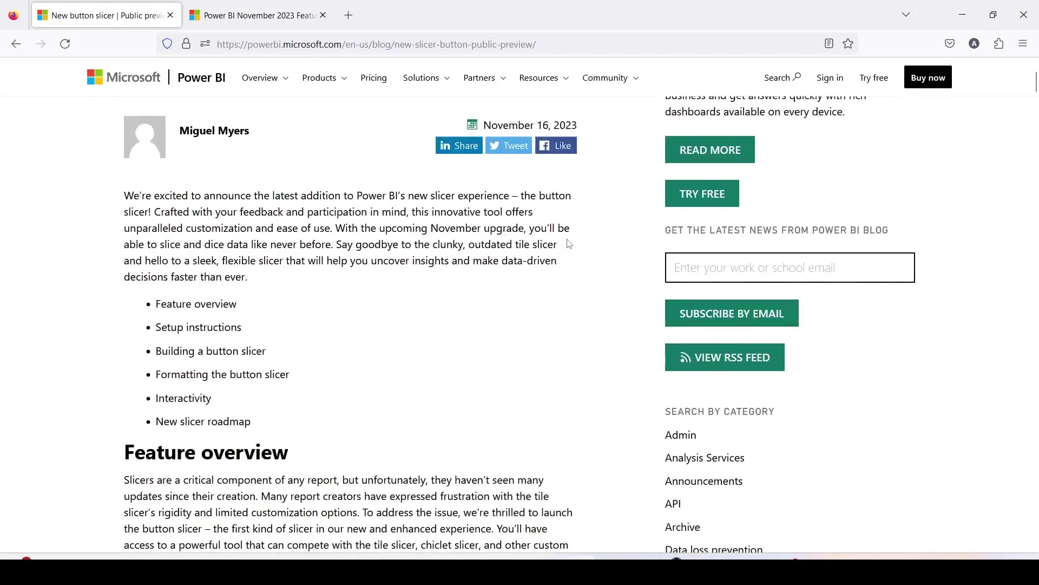
Step: Outline Button slicer in the November 2023 Feature Summary contents, then return to the button slicer post
left_click(225, 16)
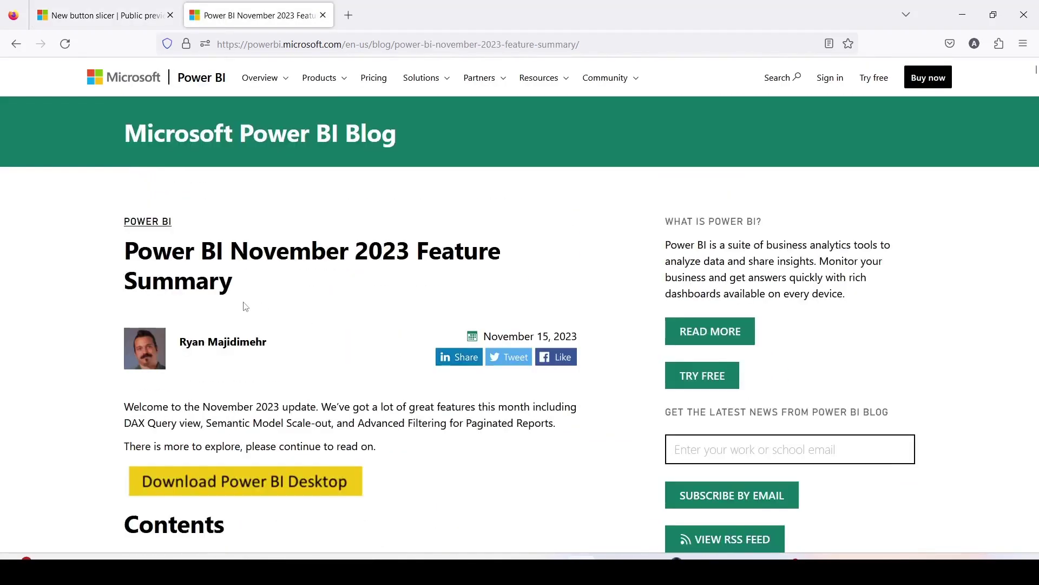
scroll(240, 305, "down", 6)
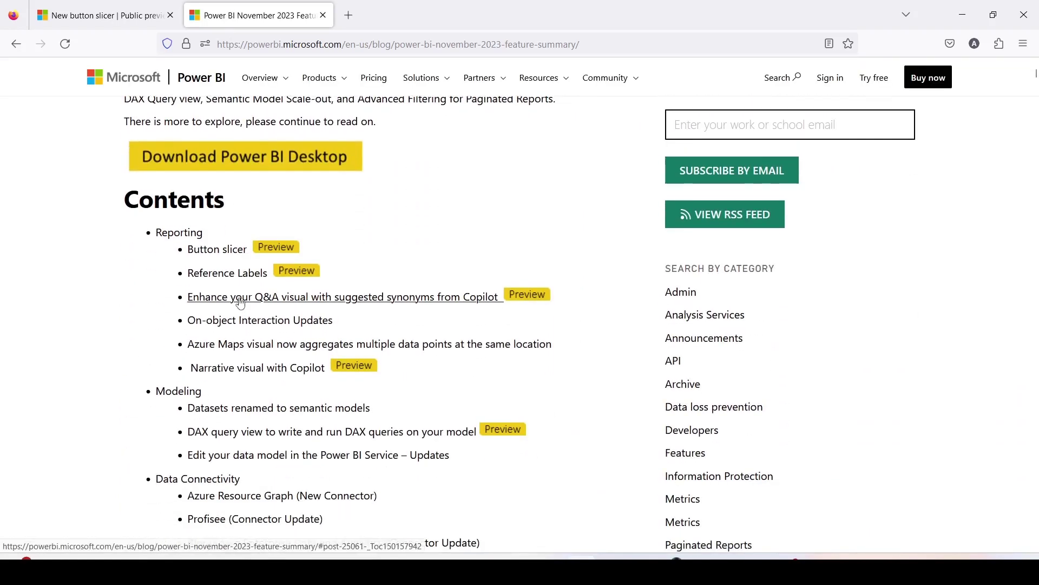
scroll(240, 304, "down", 3)
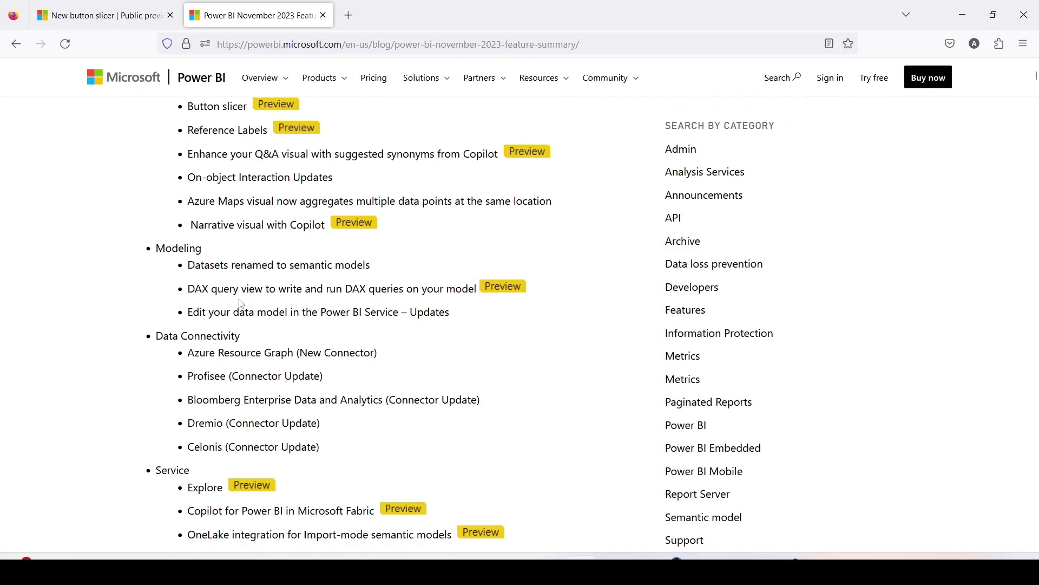
scroll(241, 303, "up", 1)
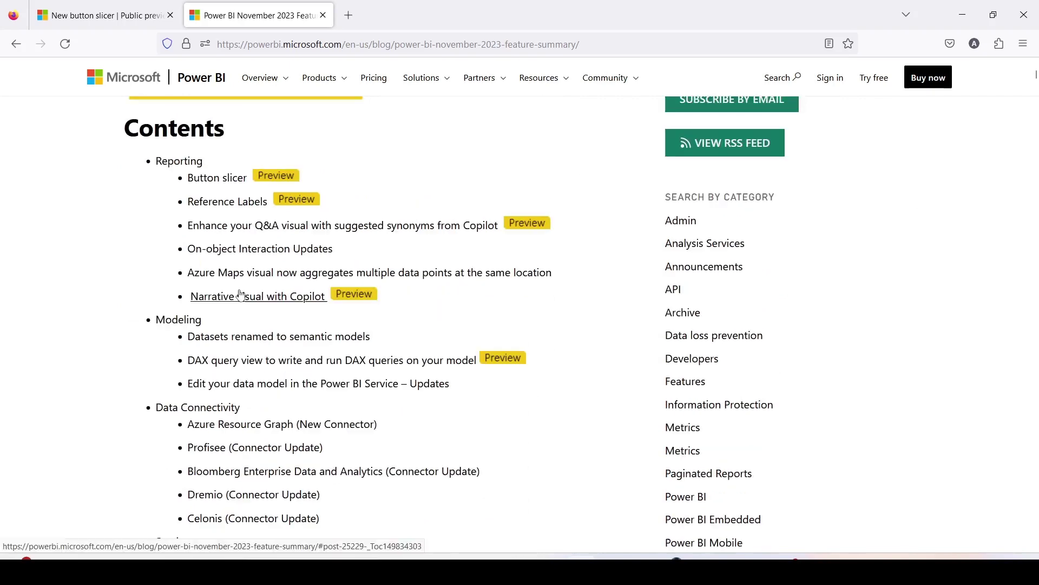
left_click_drag(159, 171, 349, 194)
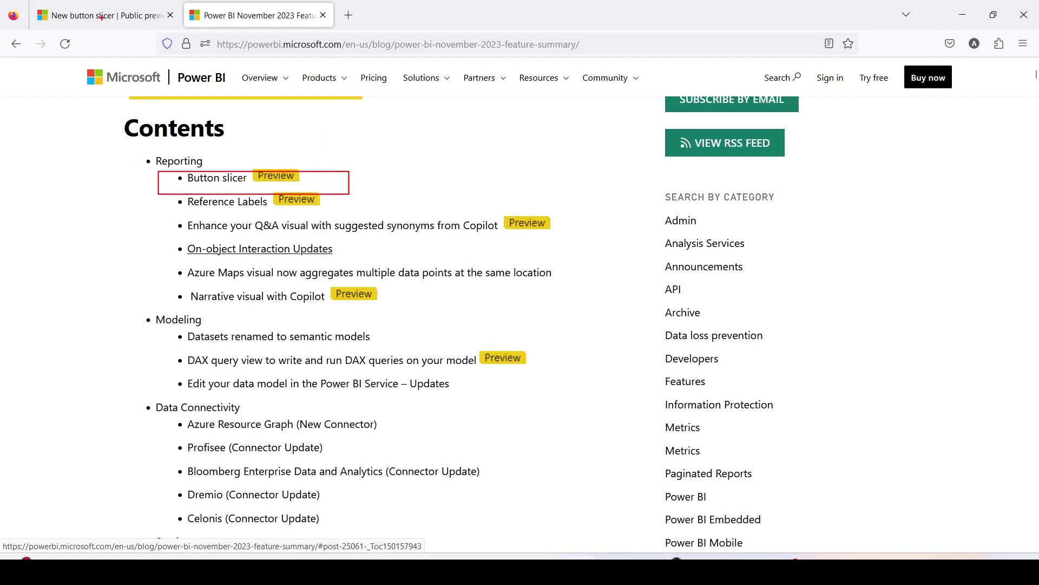
left_click(99, 15)
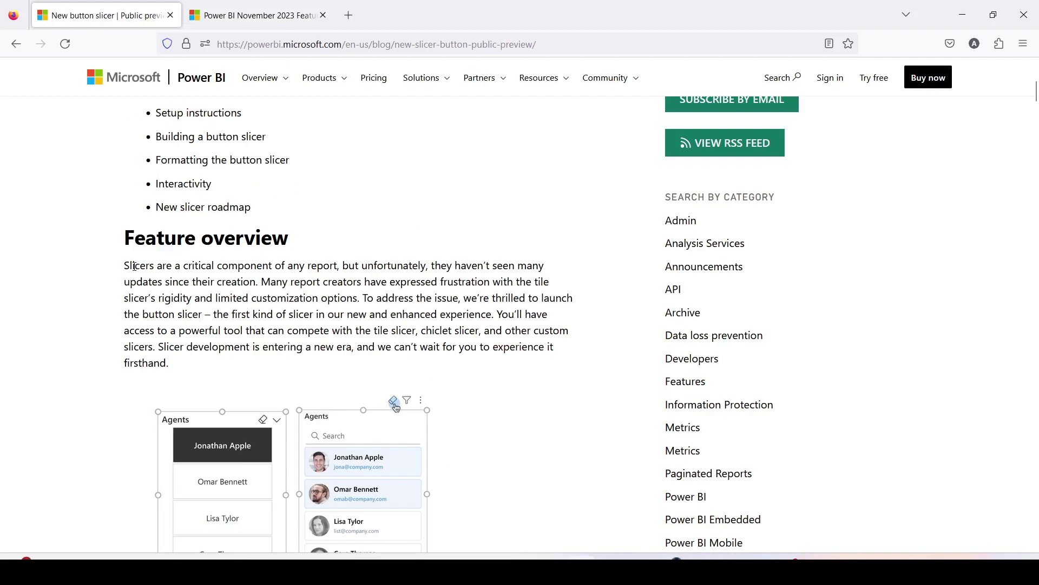
Step: Highlight the Feature overview's opening line and box the Button slicer example in the comparison image
left_click_drag(124, 267, 559, 270)
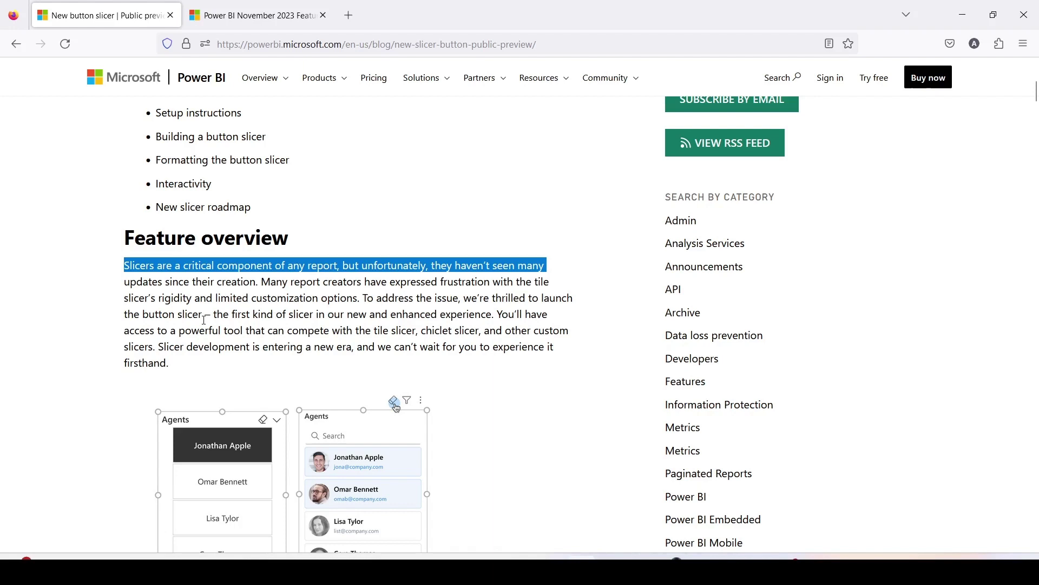
scroll(204, 319, "down", 2)
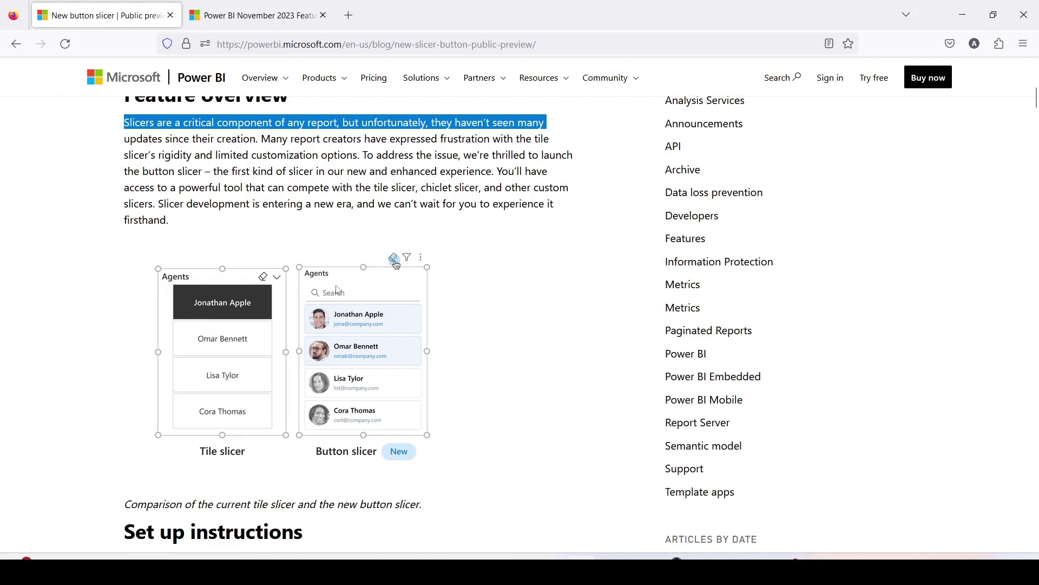
mouse_move(292, 249)
left_mouse_down()
mouse_move(396, 412)
mouse_move(459, 463)
left_mouse_up()
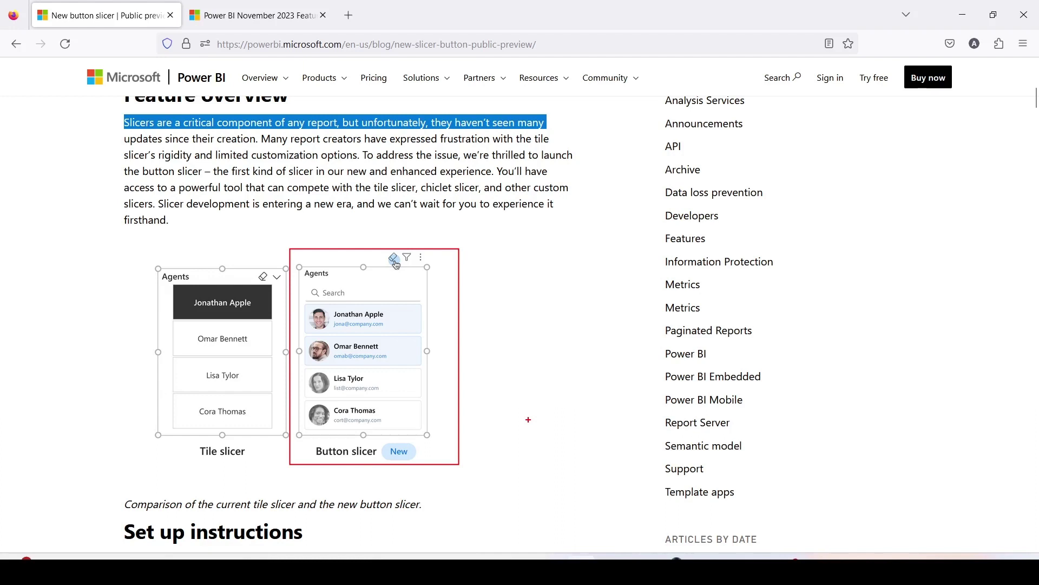
key("Escape")
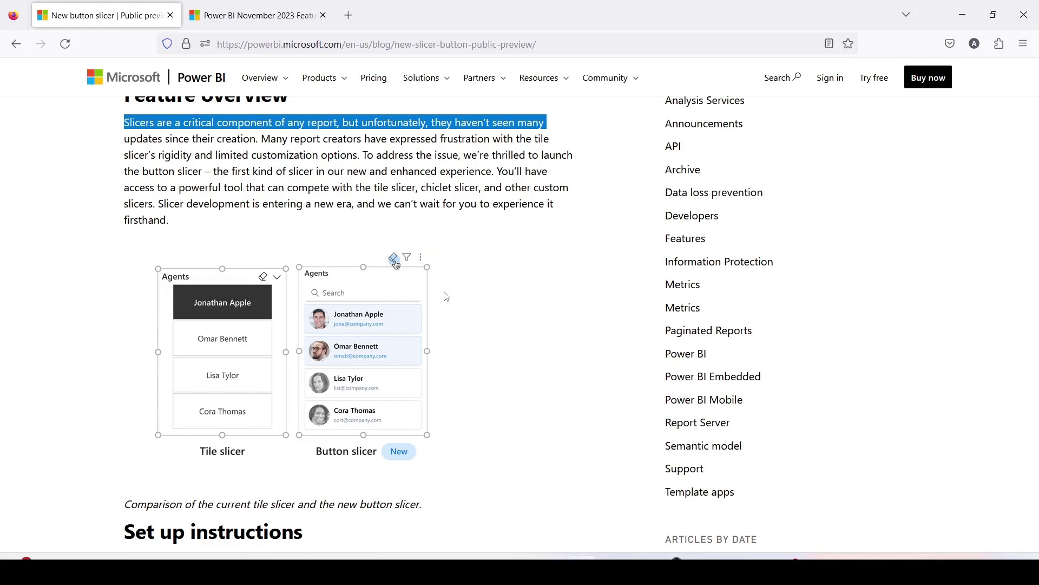
Step: Scroll to Set up instructions and outline the note about enabling the preview feature
scroll(446, 296, "down", 5)
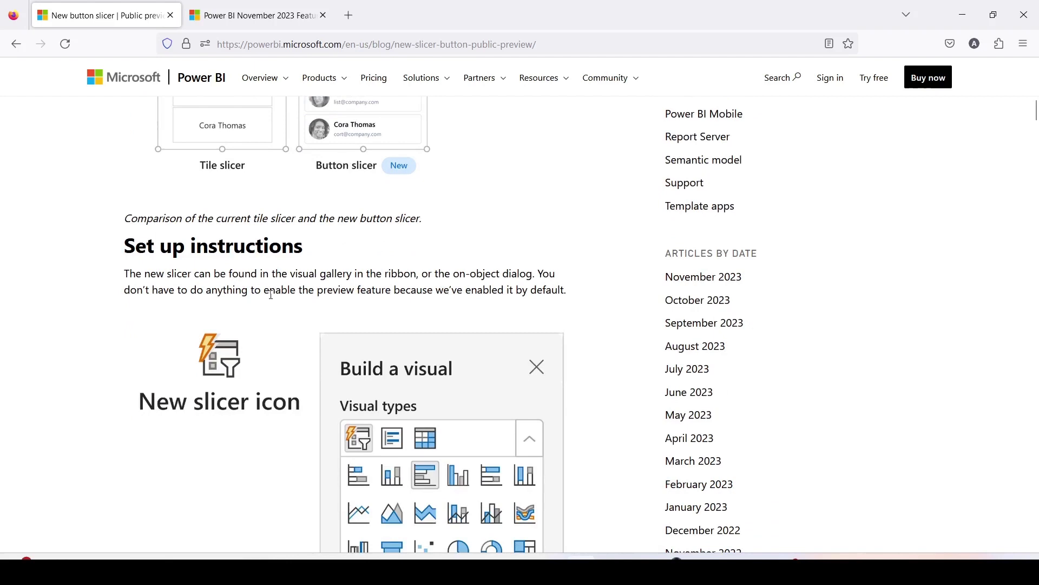
scroll(269, 295, "down", 1)
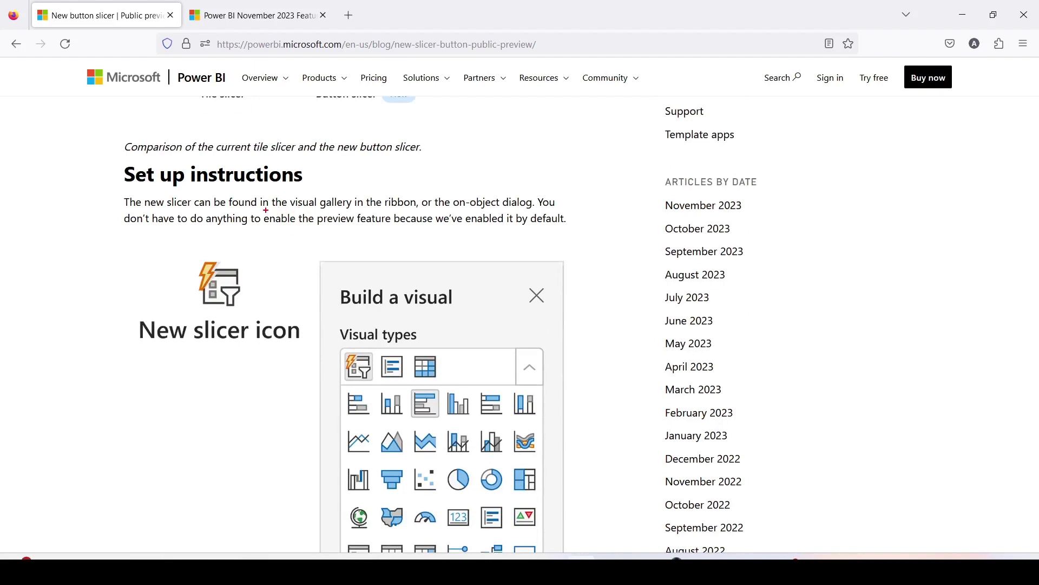
mouse_move(262, 211)
left_mouse_down()
mouse_move(420, 239)
mouse_move(394, 230)
left_mouse_up()
Step: In the Building a button slicer screenshot, box the Slicer group and the new slicer icon
scroll(287, 276, "down", 3)
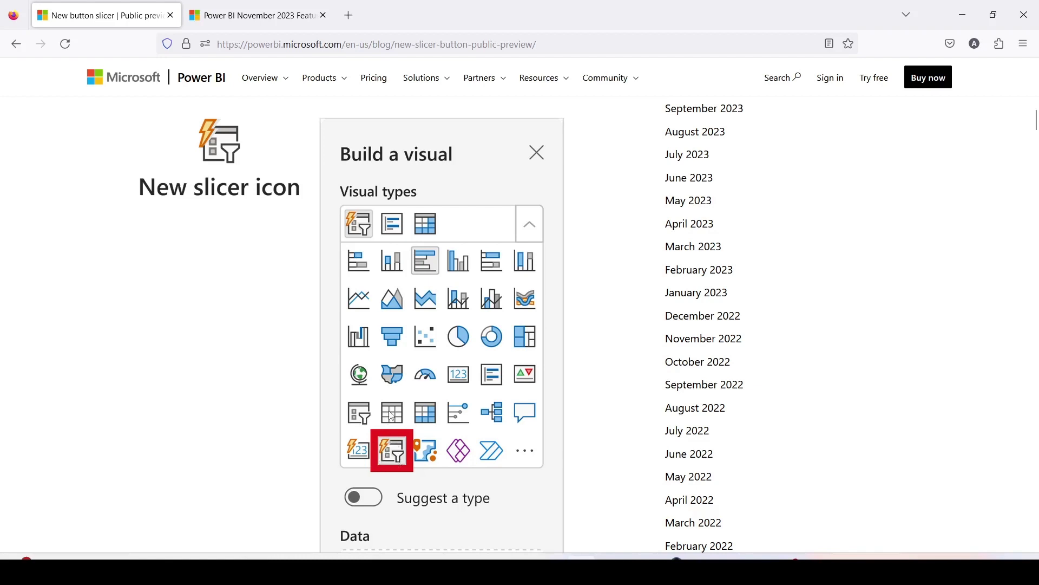
scroll(392, 416, "down", 10)
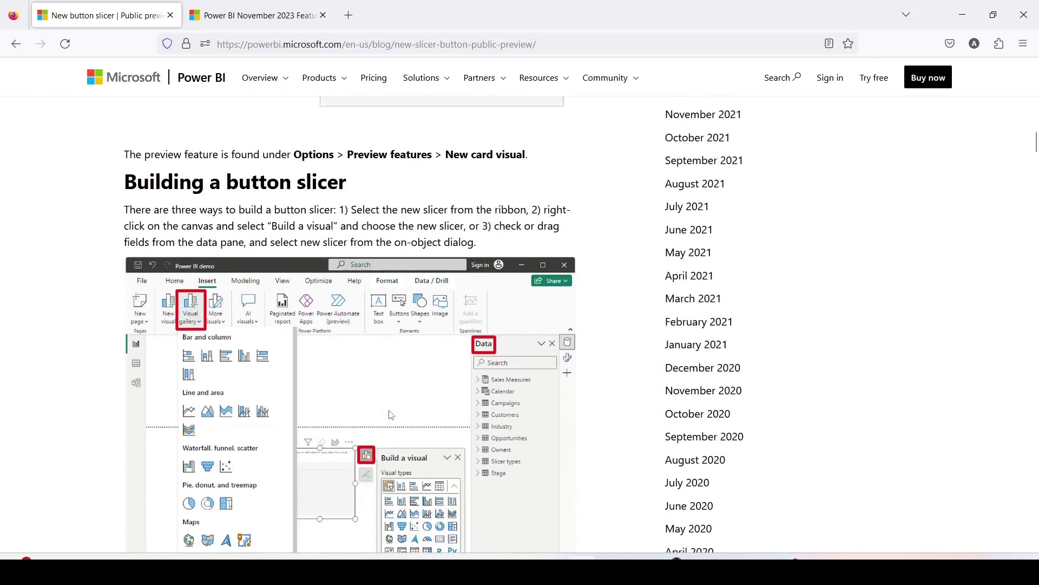
scroll(392, 416, "down", 3)
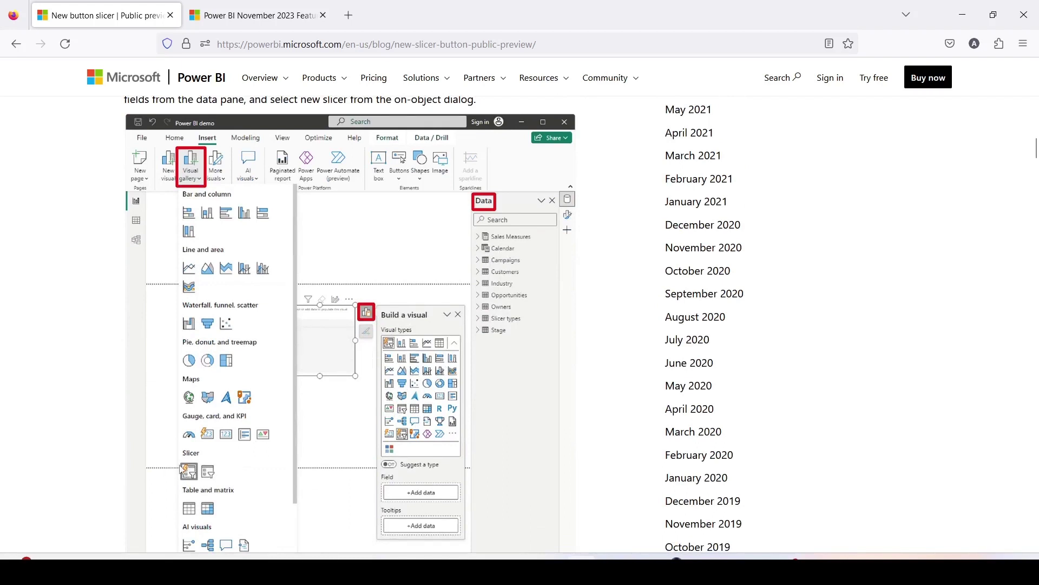
left_click_drag(164, 446, 299, 486)
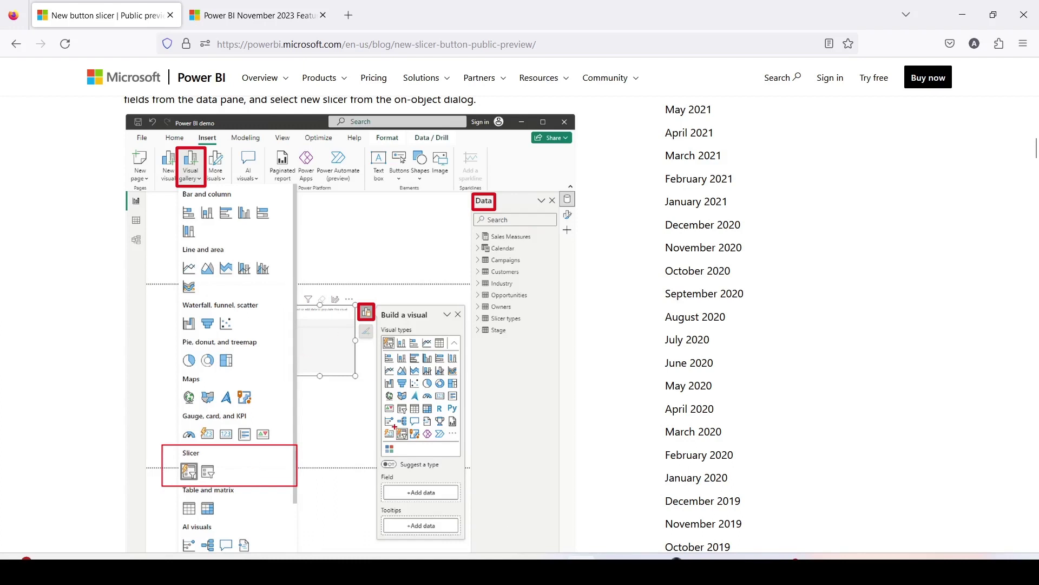
left_click_drag(395, 428, 405, 437)
left_click_drag(397, 423, 410, 442)
scroll(366, 351, "down", 8)
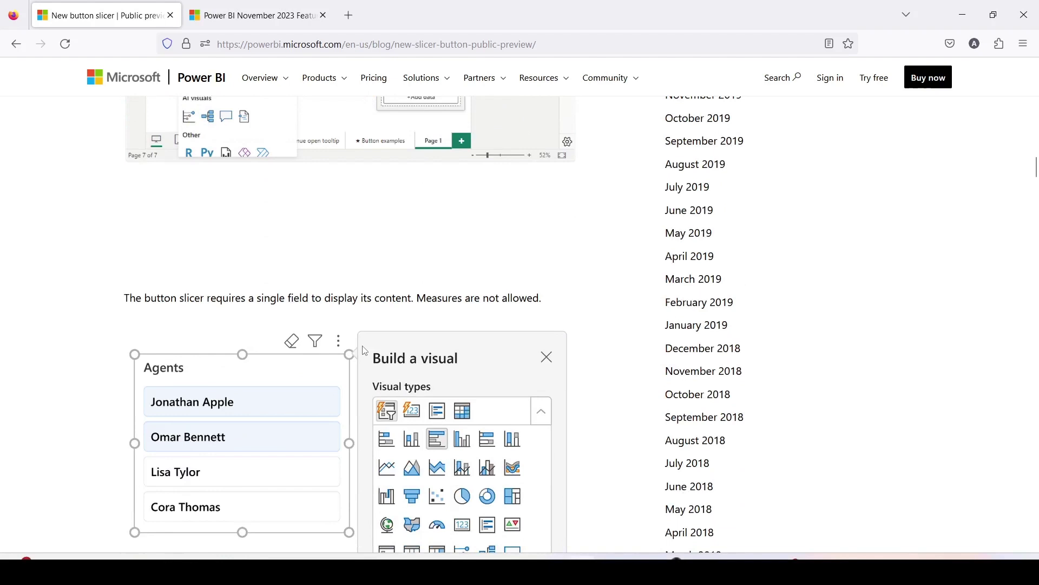
scroll(365, 350, "down", 3)
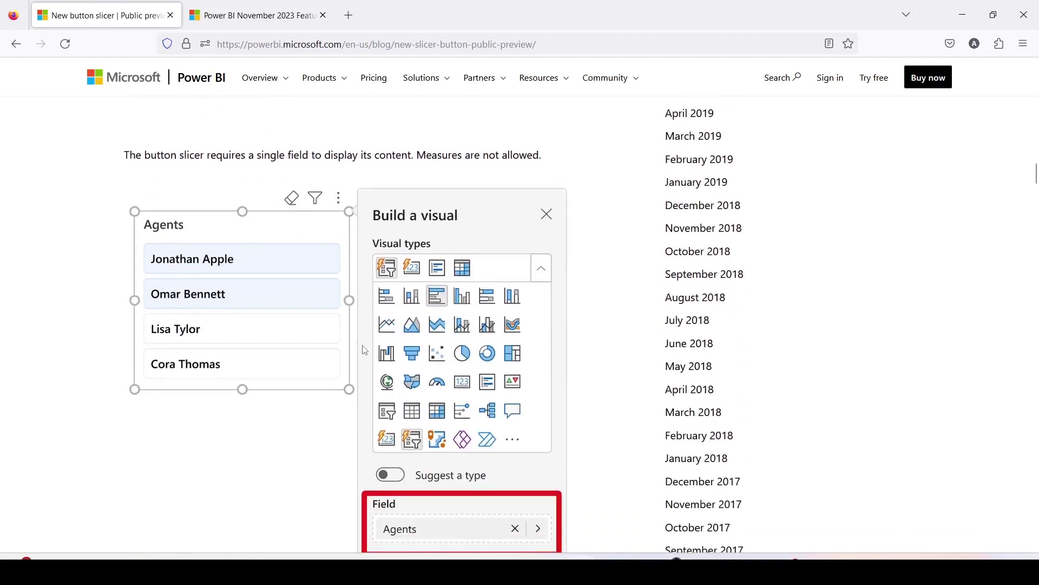
scroll(365, 350, "down", 1)
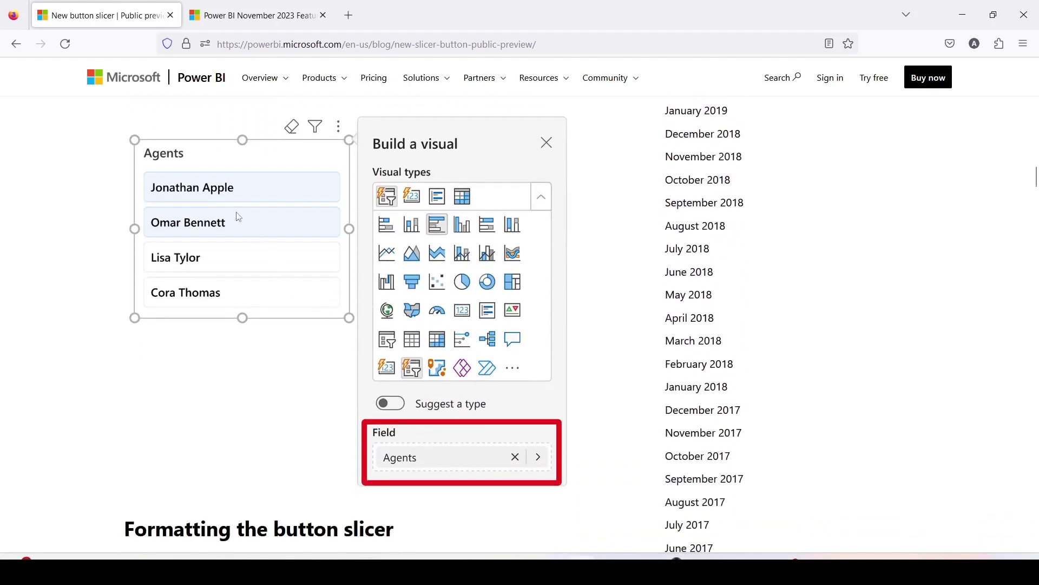
scroll(239, 217, "down", 1)
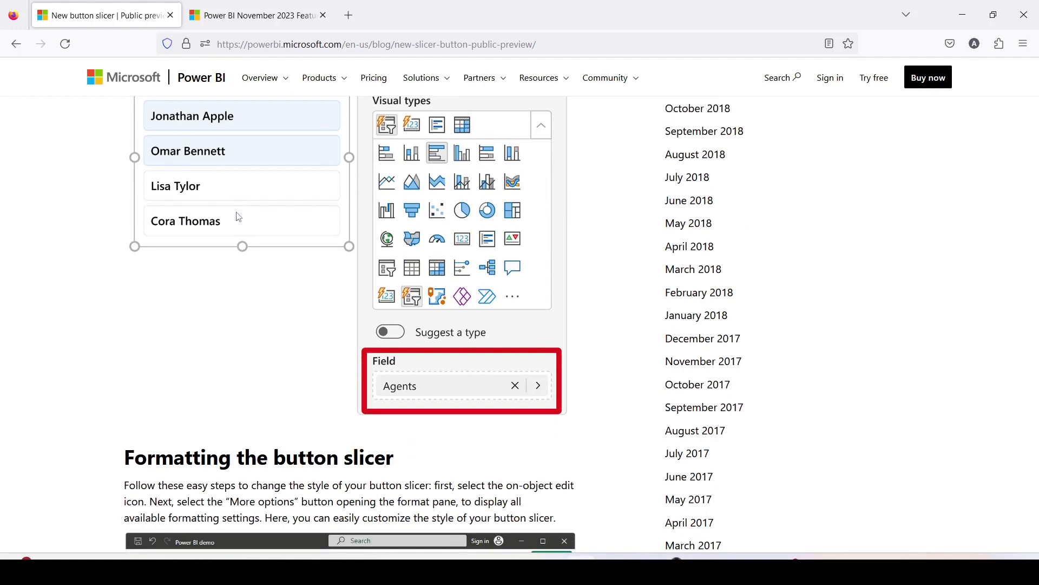
scroll(239, 218, "down", 5)
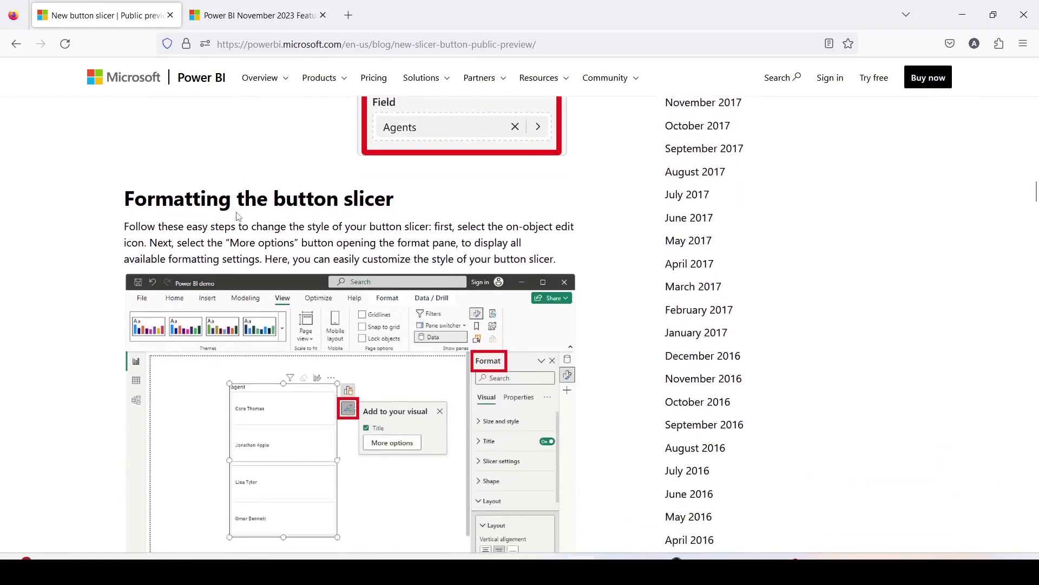
scroll(237, 212, "down", 1)
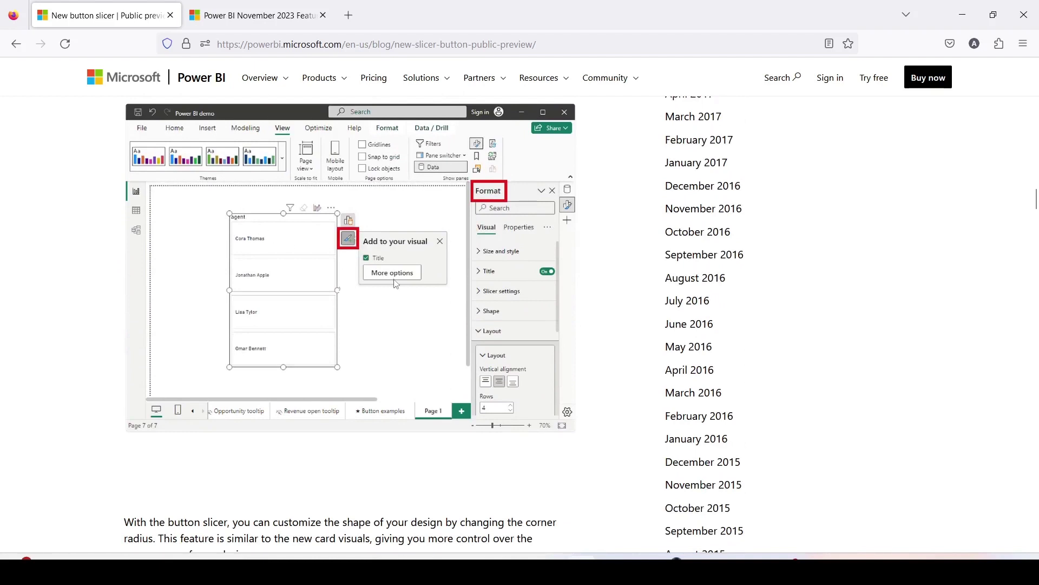
scroll(397, 284, "down", 1)
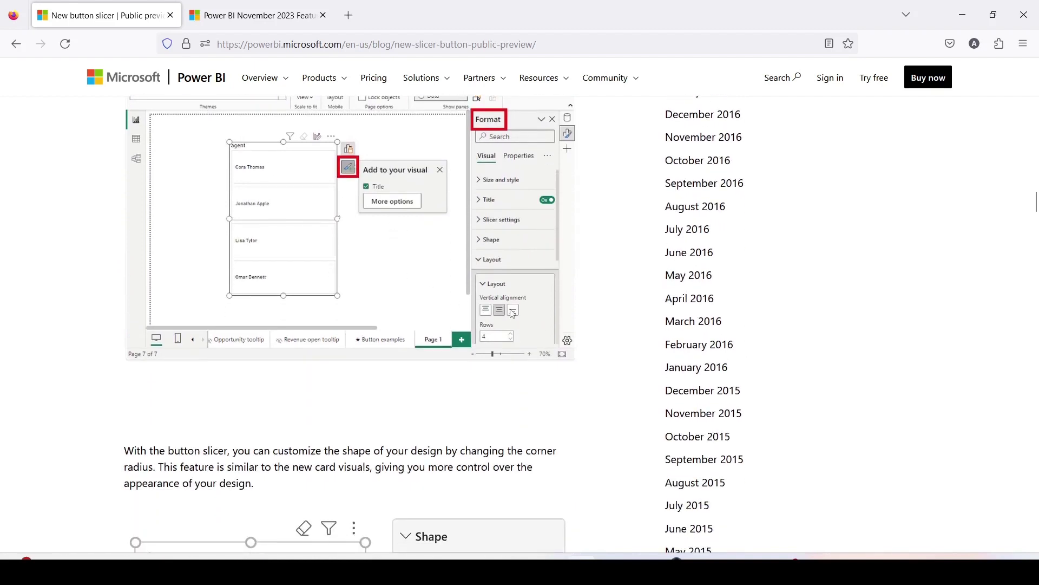
scroll(513, 313, "down", 5)
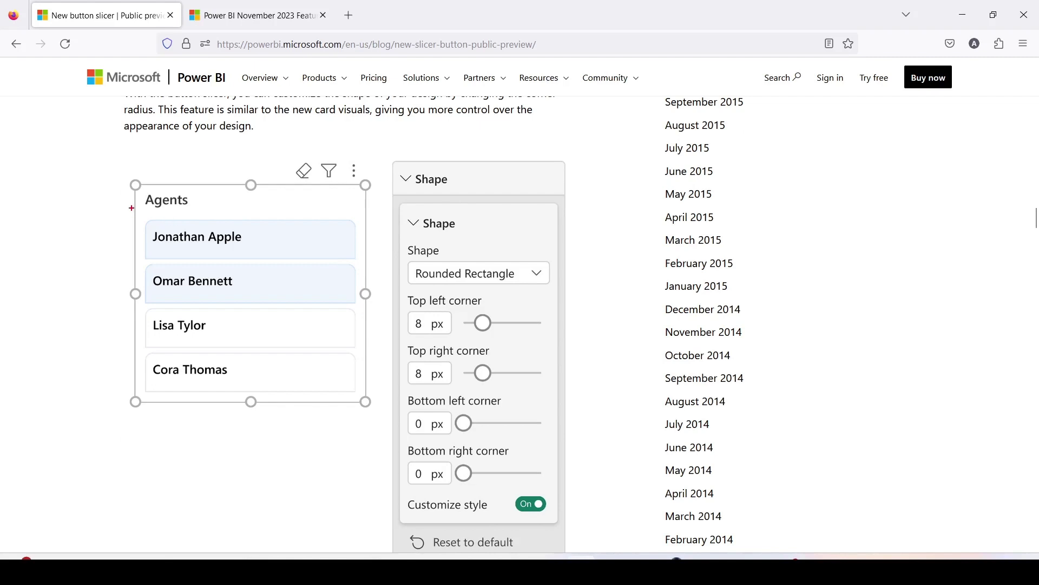
left_click_drag(133, 208, 347, 242)
scroll(369, 278, "down", 10)
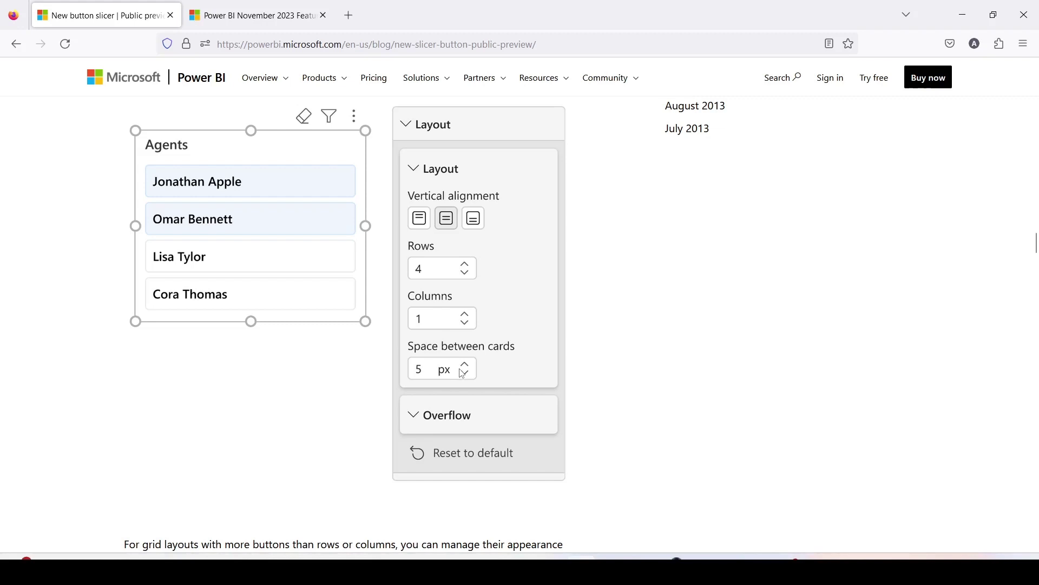
scroll(461, 352, "down", 5)
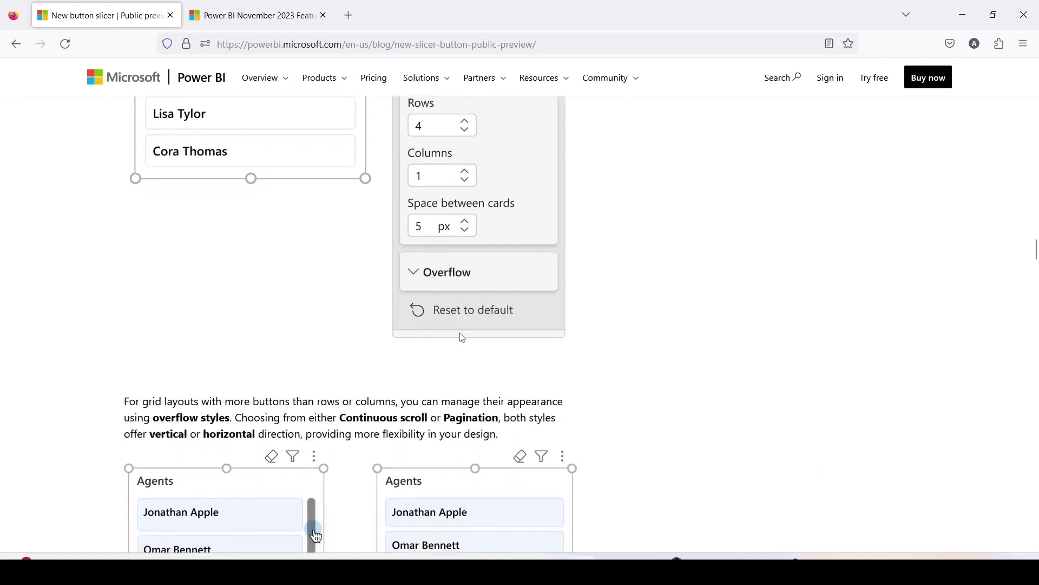
scroll(457, 311, "down", 4)
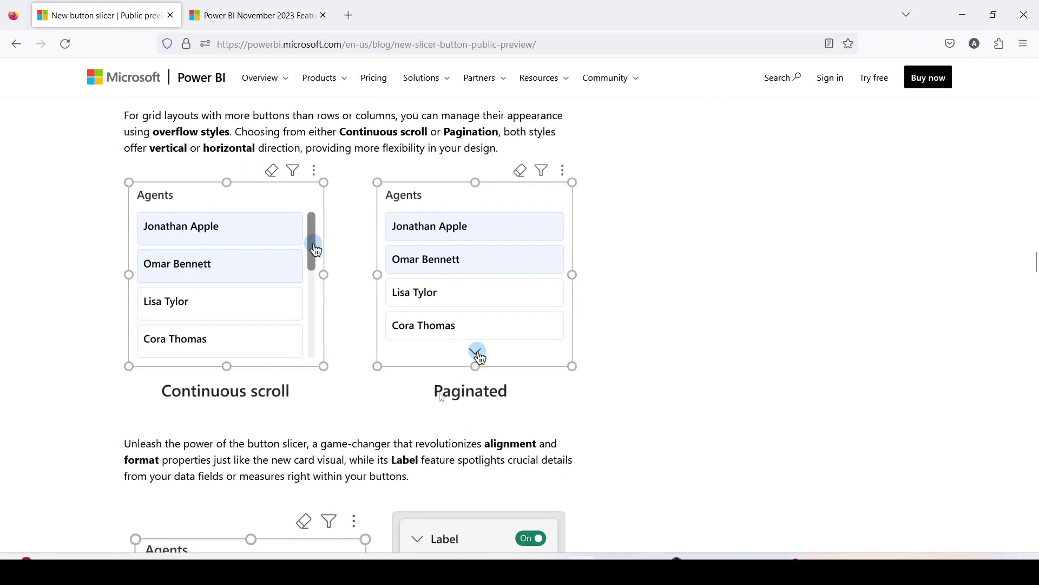
scroll(424, 349, "down", 8)
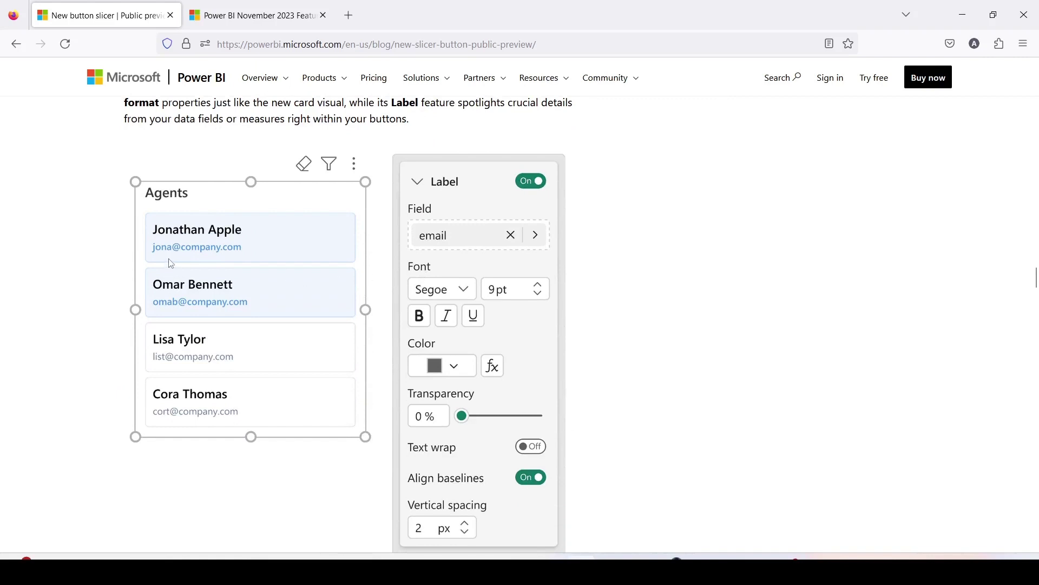
scroll(178, 276, "down", 8)
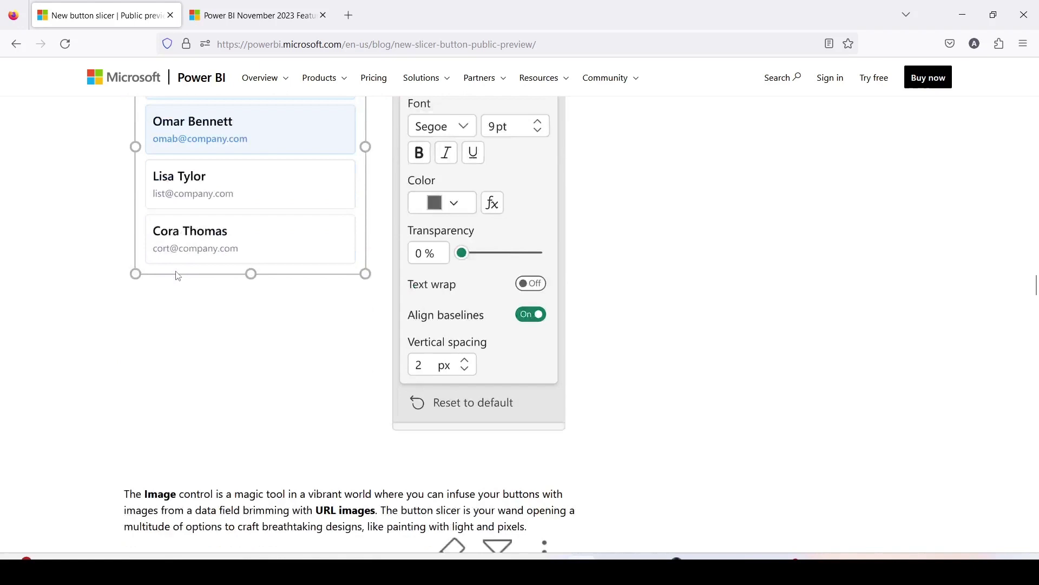
Step: Scroll through the remaining sections of the button slicer post down to the roadmap
scroll(178, 276, "down", 3)
scroll(178, 276, "down", 2)
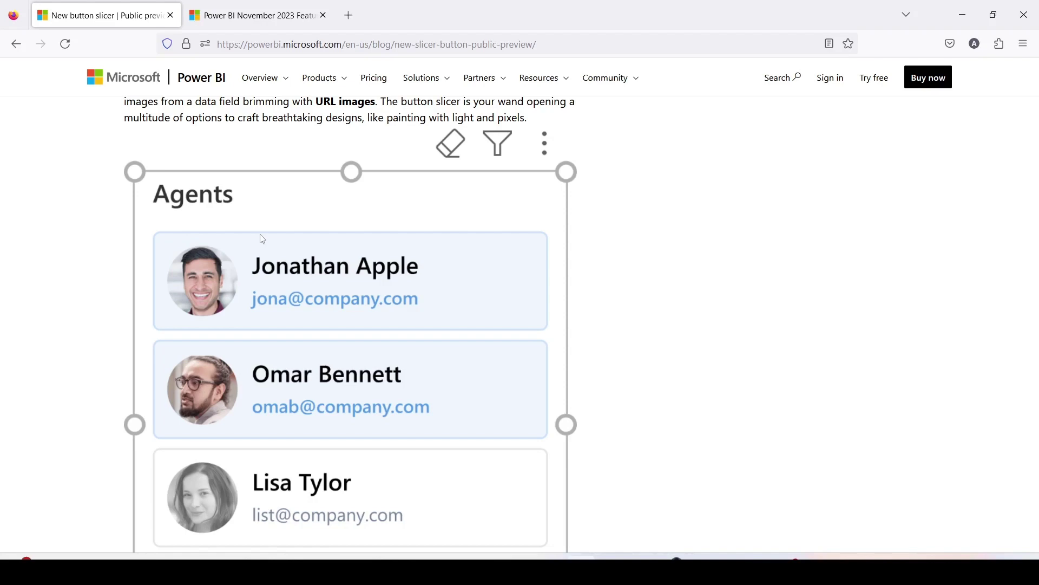
scroll(262, 239, "down", 8)
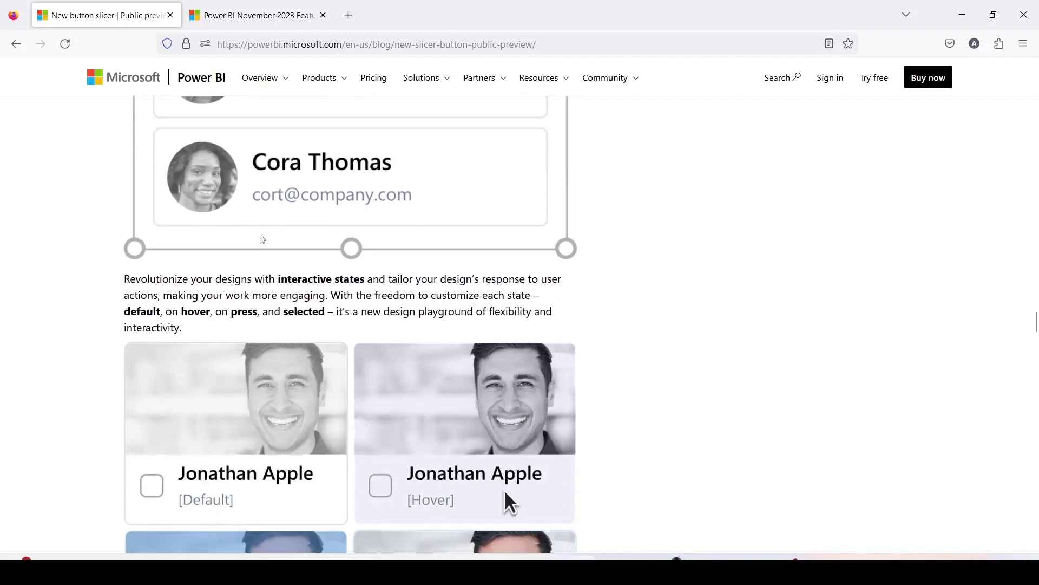
scroll(263, 238, "down", 12)
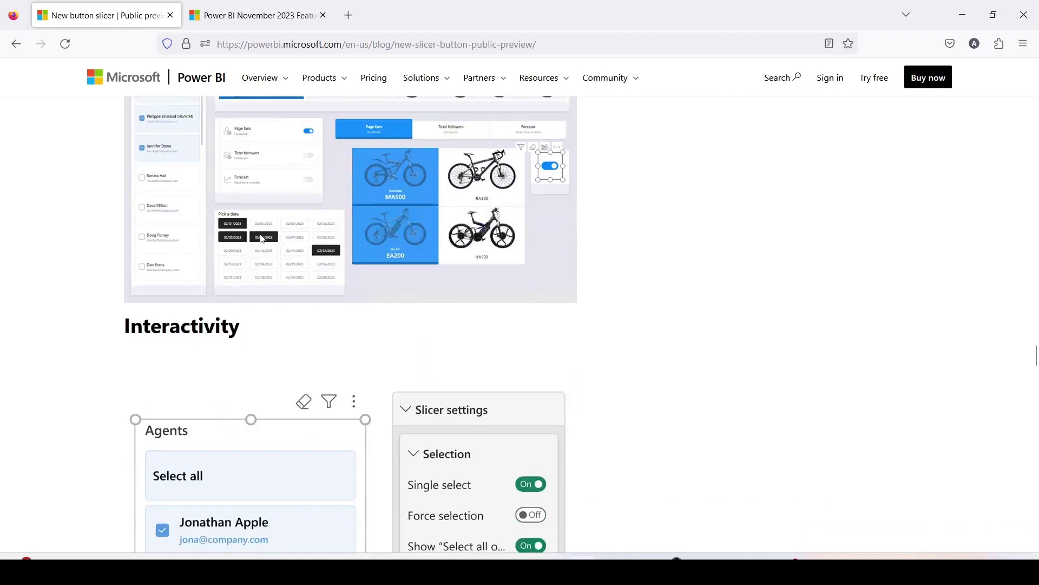
scroll(263, 238, "down", 6)
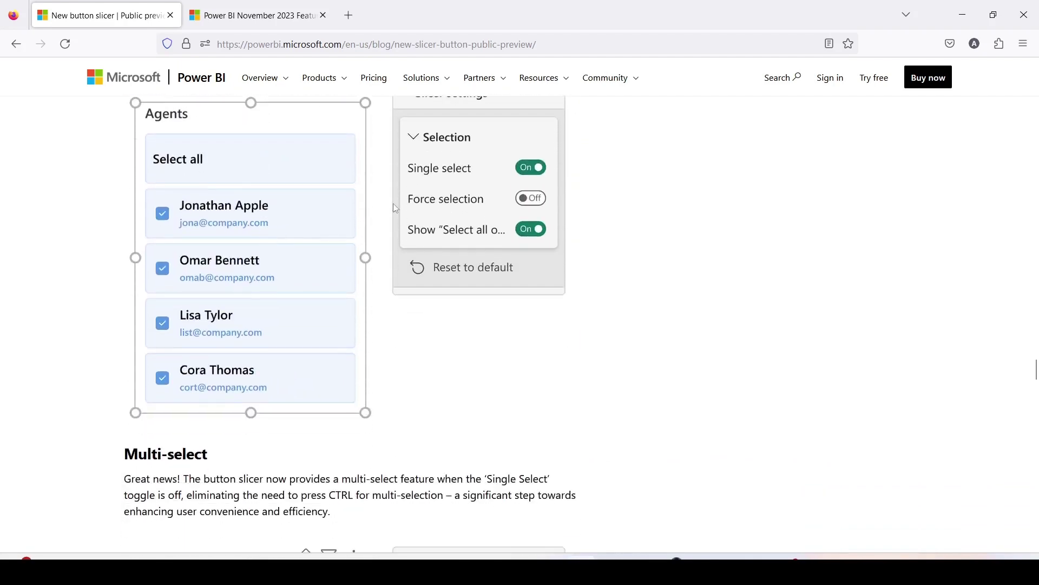
scroll(433, 233, "down", 3)
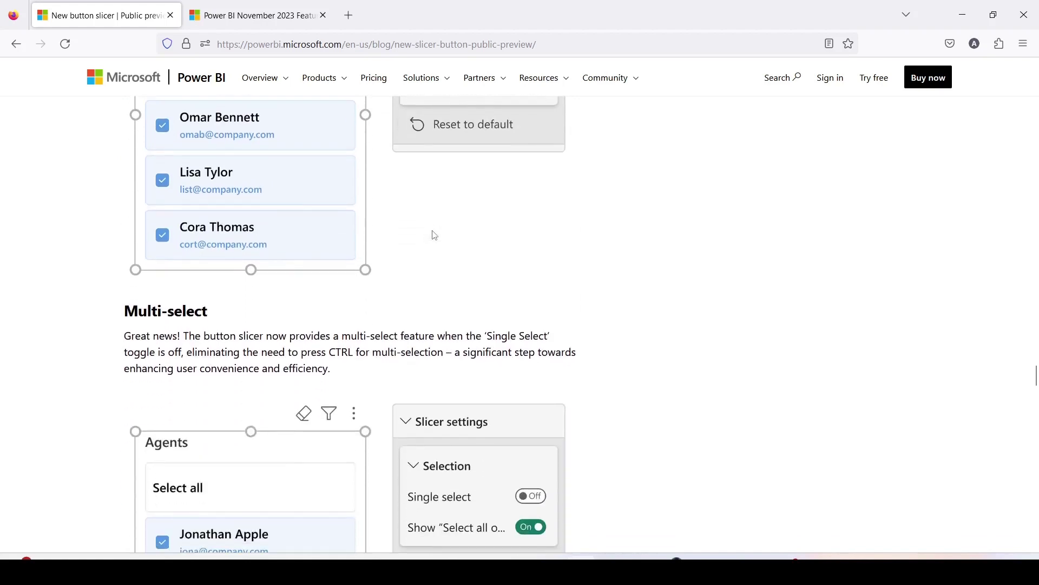
scroll(435, 235, "down", 6)
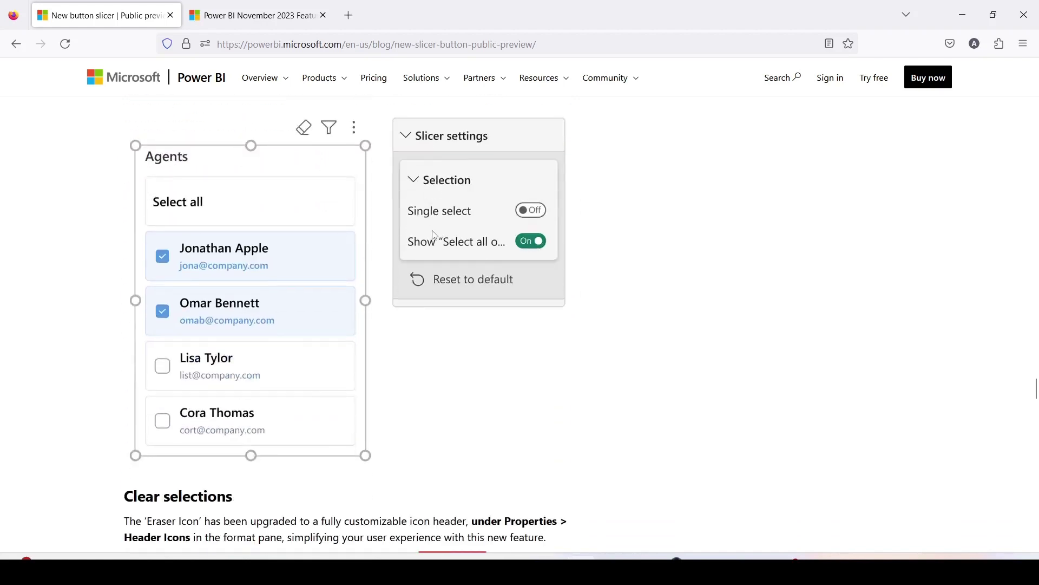
scroll(435, 235, "down", 8)
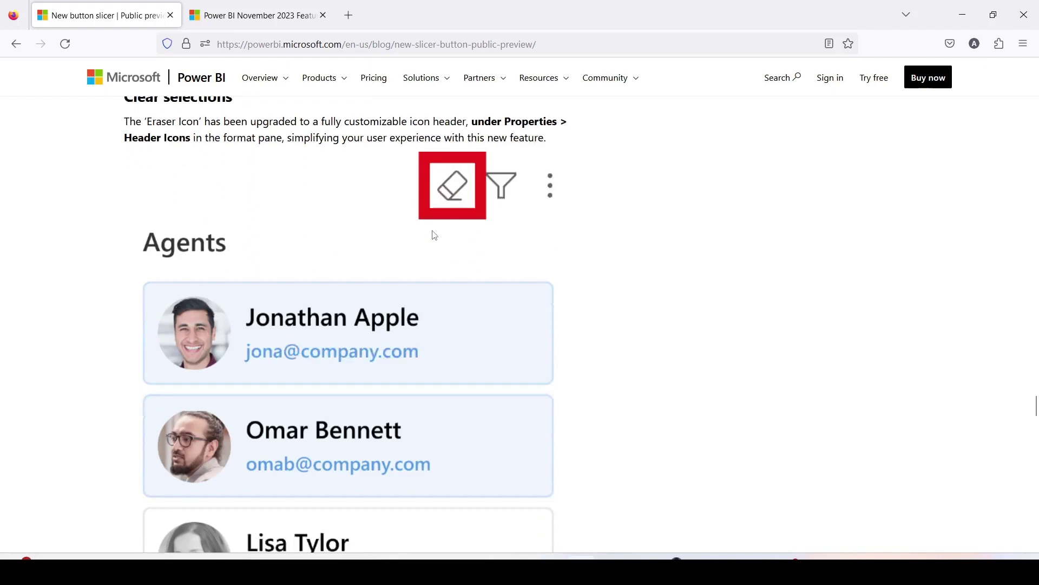
scroll(435, 235, "down", 8)
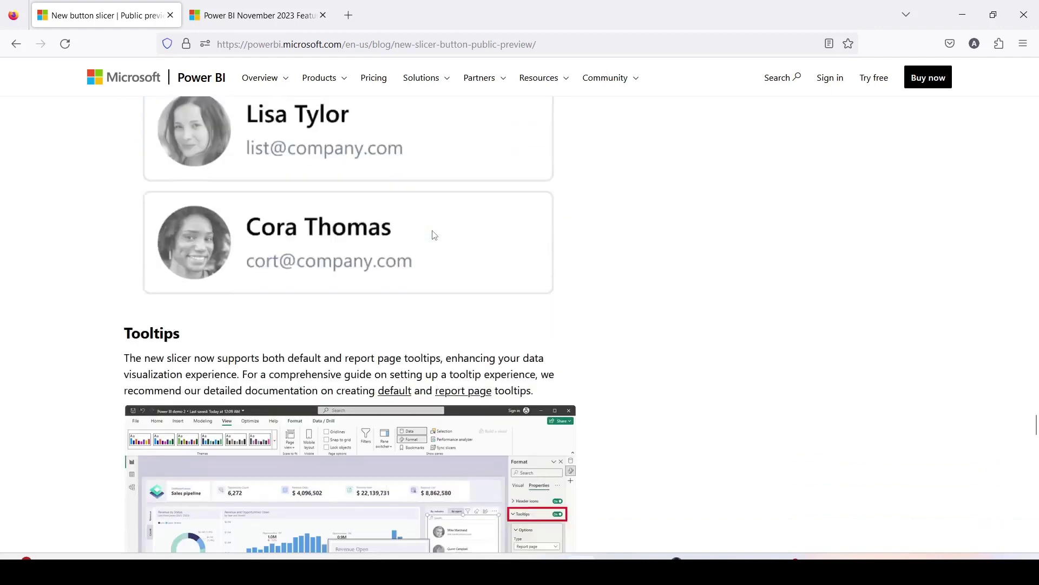
scroll(434, 235, "down", 7)
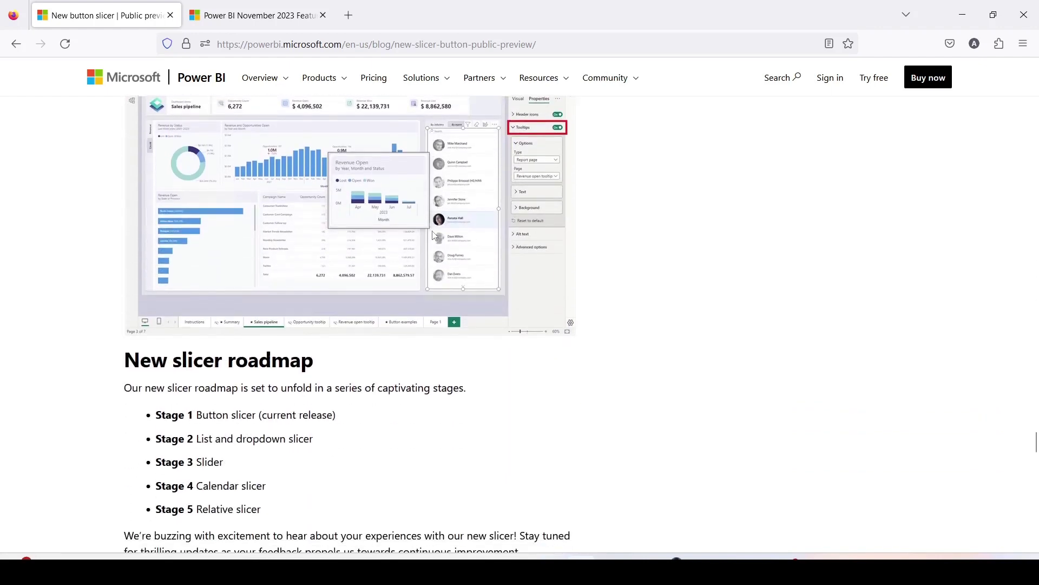
scroll(433, 235, "down", 3)
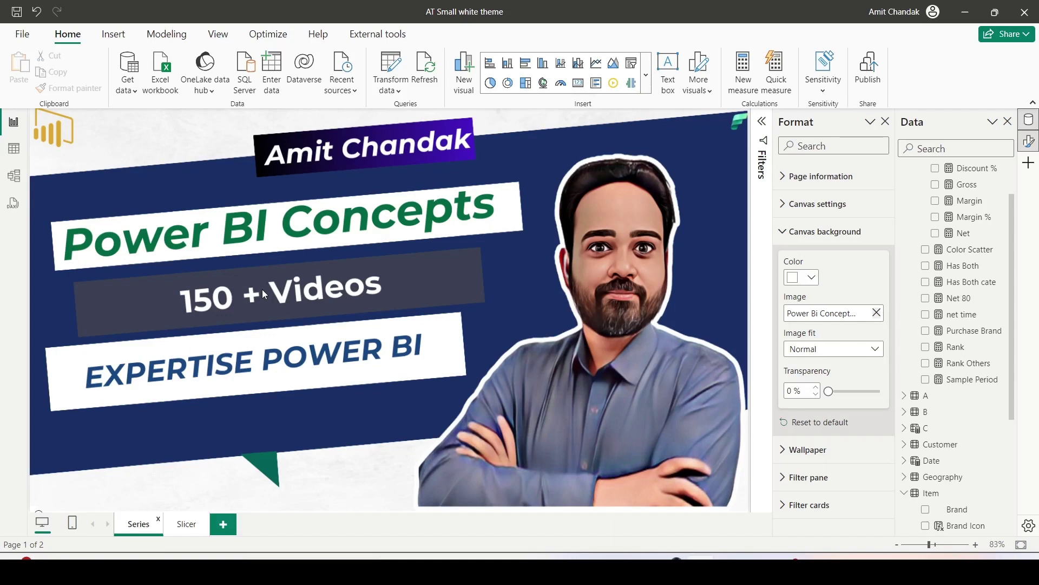
Step: Switch to the Slicer page and mark the brand tile icons and the Brand 1 label
left_click(185, 535)
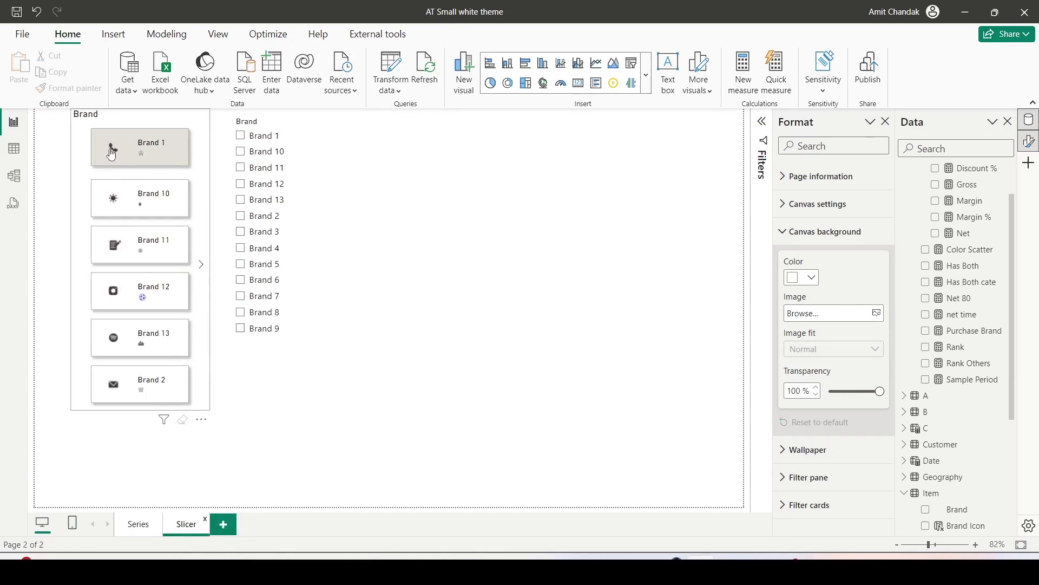
mouse_move(99, 131)
left_mouse_down()
mouse_move(118, 164)
mouse_move(113, 255)
mouse_move(124, 262)
left_mouse_up()
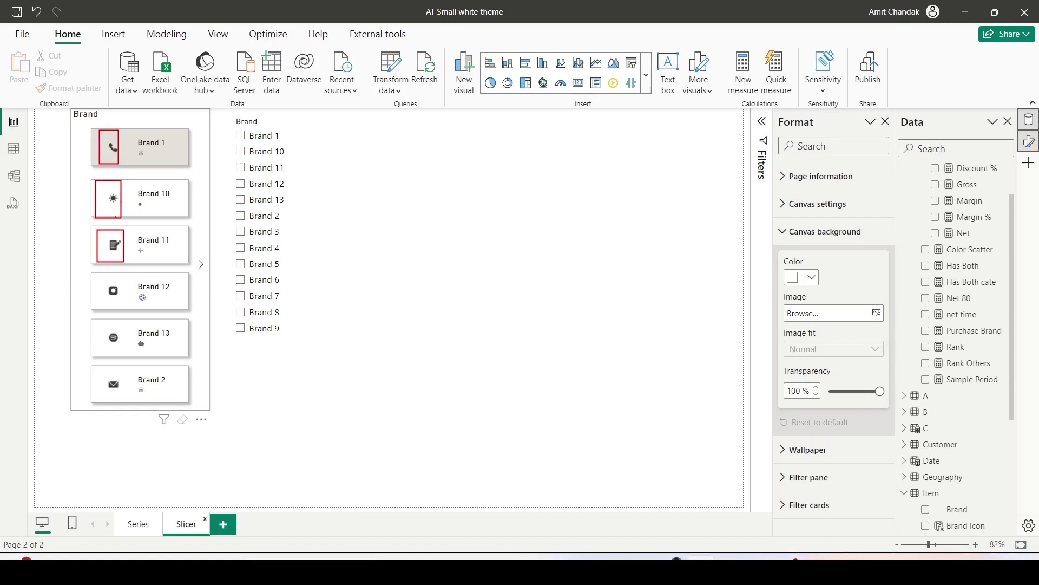
mouse_move(130, 137)
left_mouse_down()
mouse_move(184, 144)
mouse_move(136, 154)
mouse_move(155, 162)
left_mouse_up()
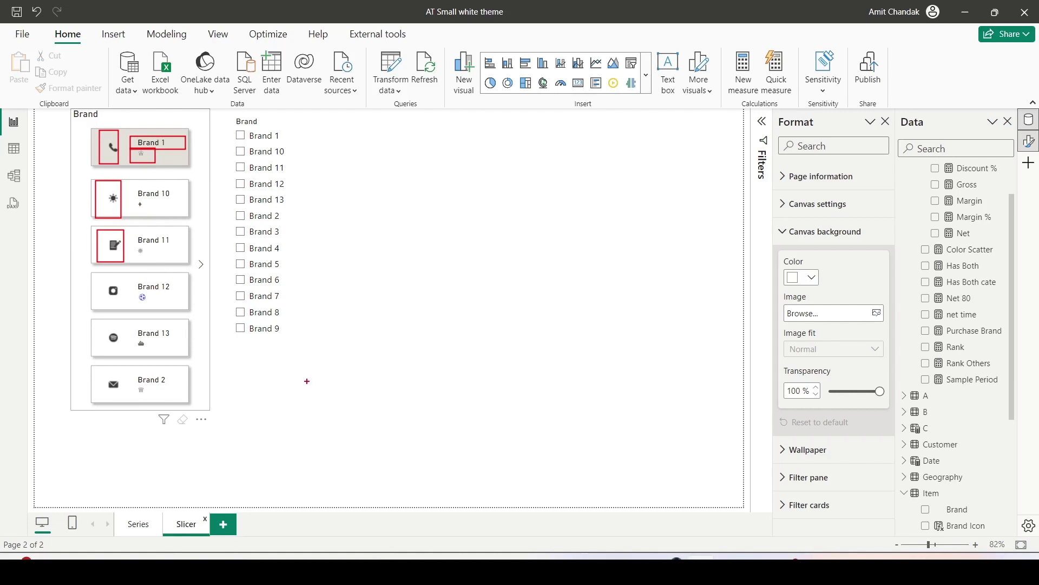
key("Escape")
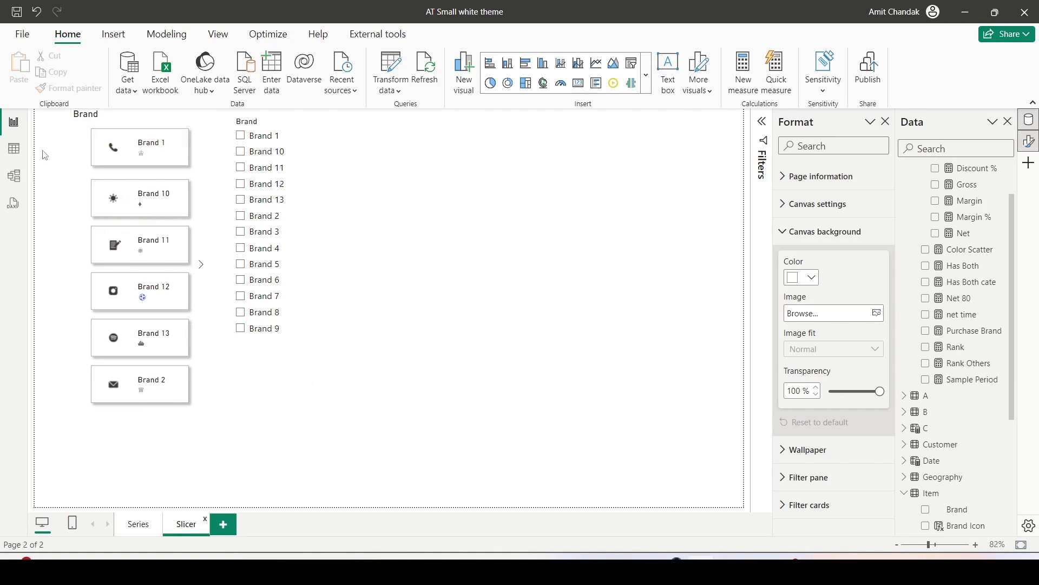
Step: Check the Power BI Desktop version number in the File > About information
left_click(21, 36)
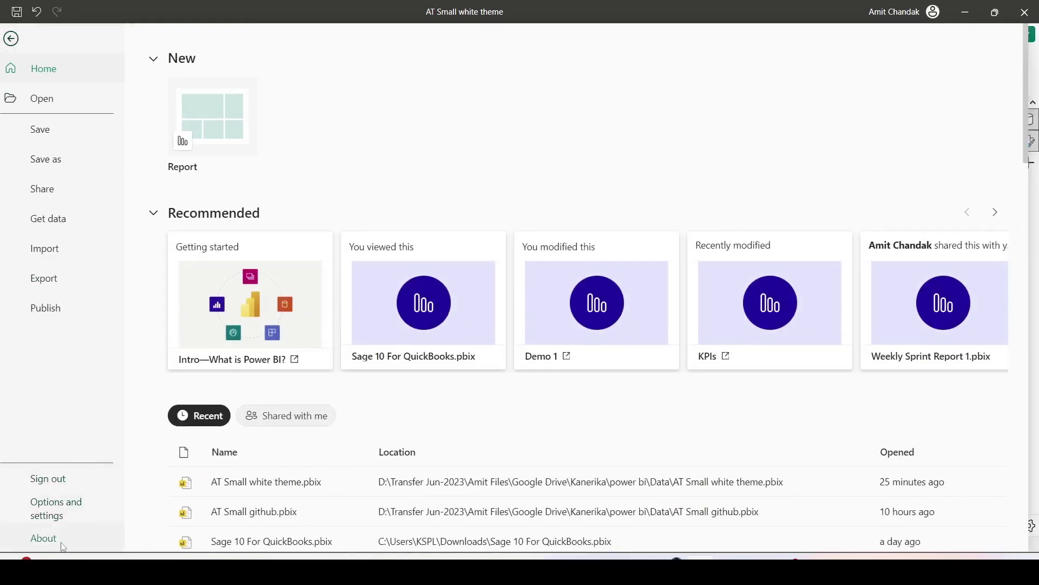
left_click(54, 538)
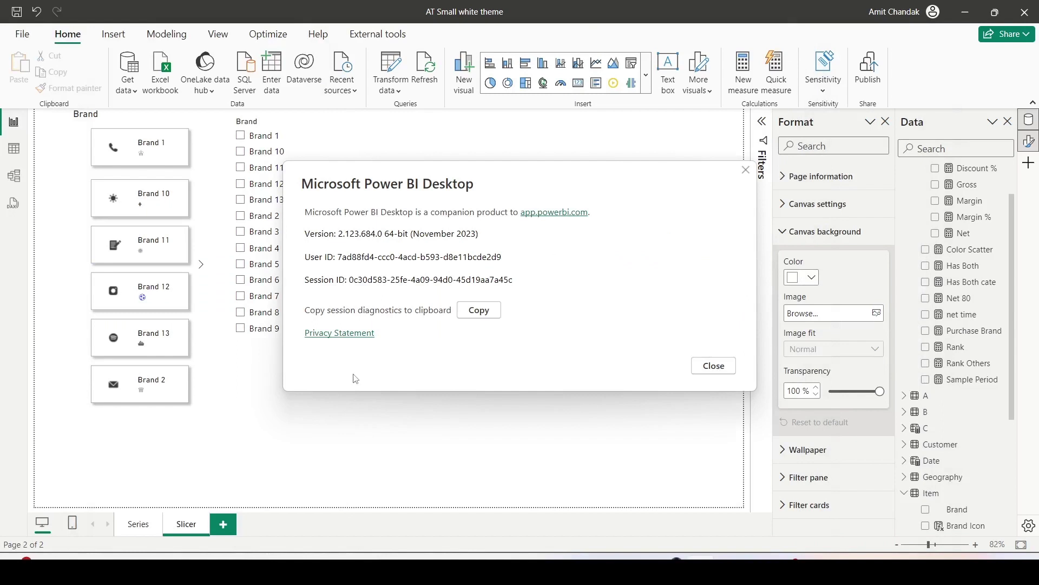
key("Tab")
left_click_drag(296, 214, 512, 252)
key("Escape")
left_click(746, 171)
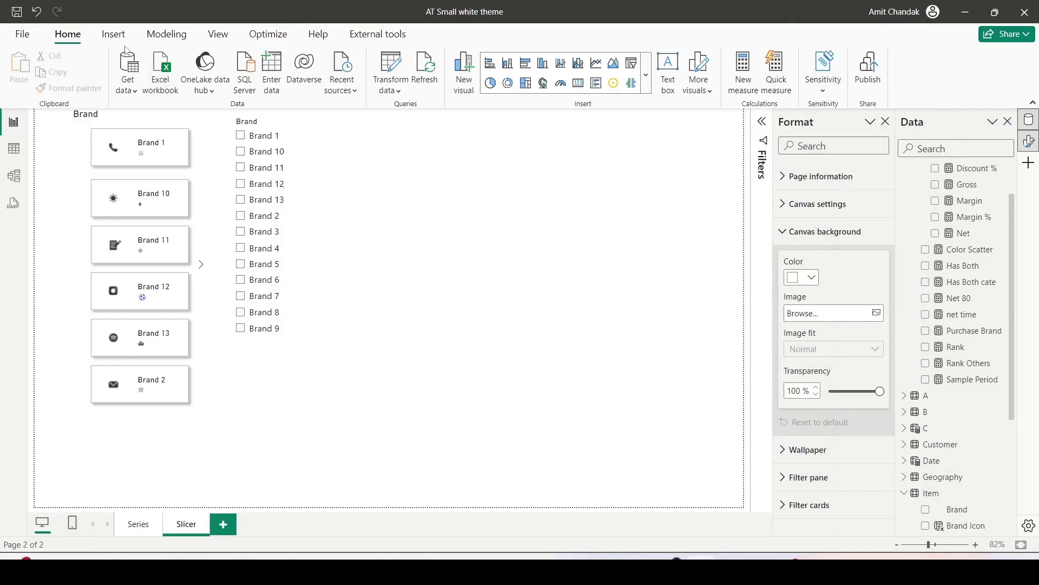
Step: In Options > Preview features, verify that Button slicer visual is checked
left_click(21, 34)
left_click(81, 503)
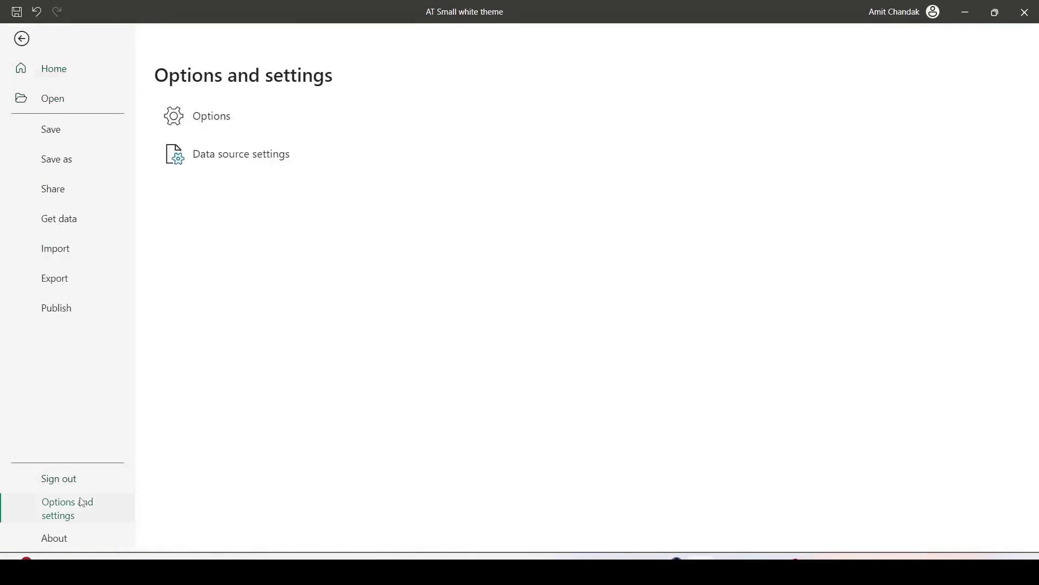
key("Escape")
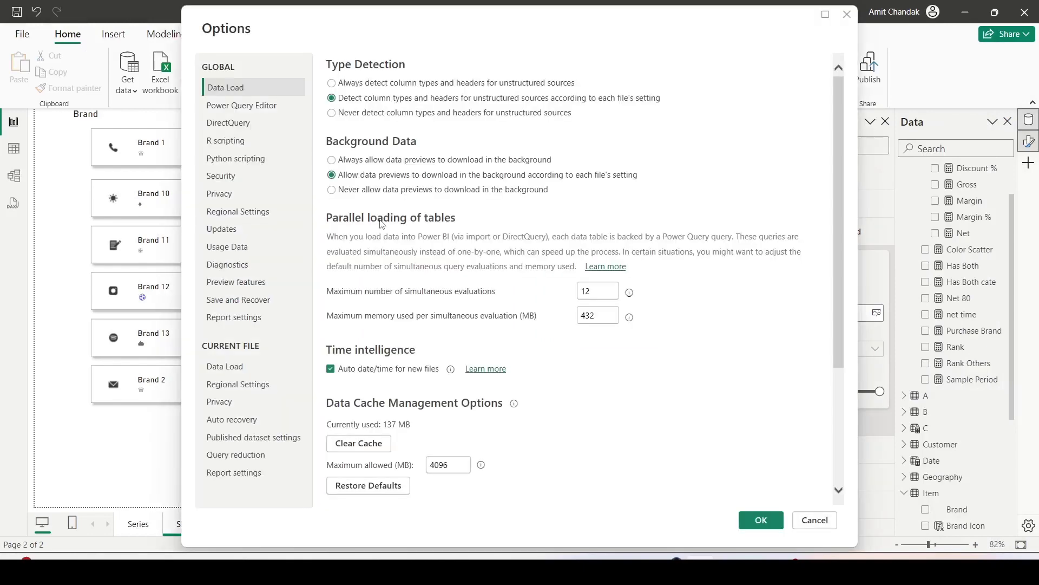
left_click(233, 282)
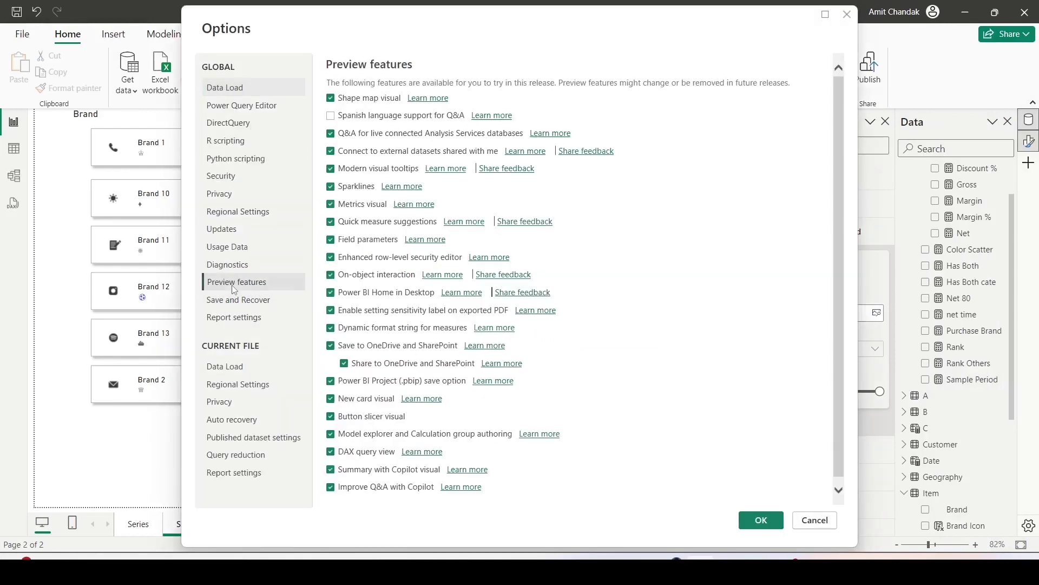
left_click_drag(201, 272, 295, 295)
left_click_drag(322, 407, 419, 428)
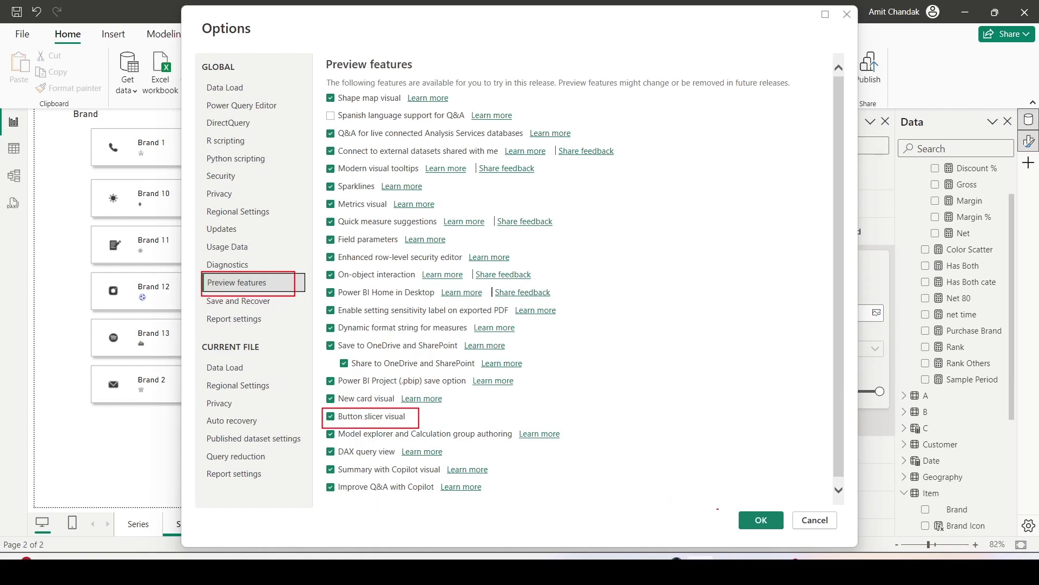
left_click_drag(727, 503, 790, 536)
Step: Close Options and add a new report page, keeping the name Page 1
left_click(761, 520)
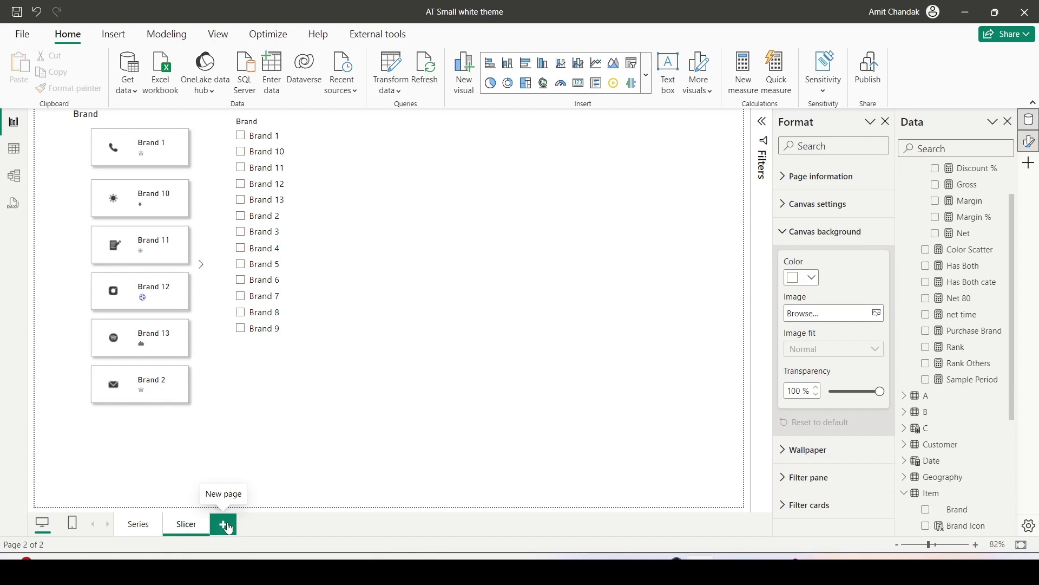
left_click(225, 524)
double_click(235, 524)
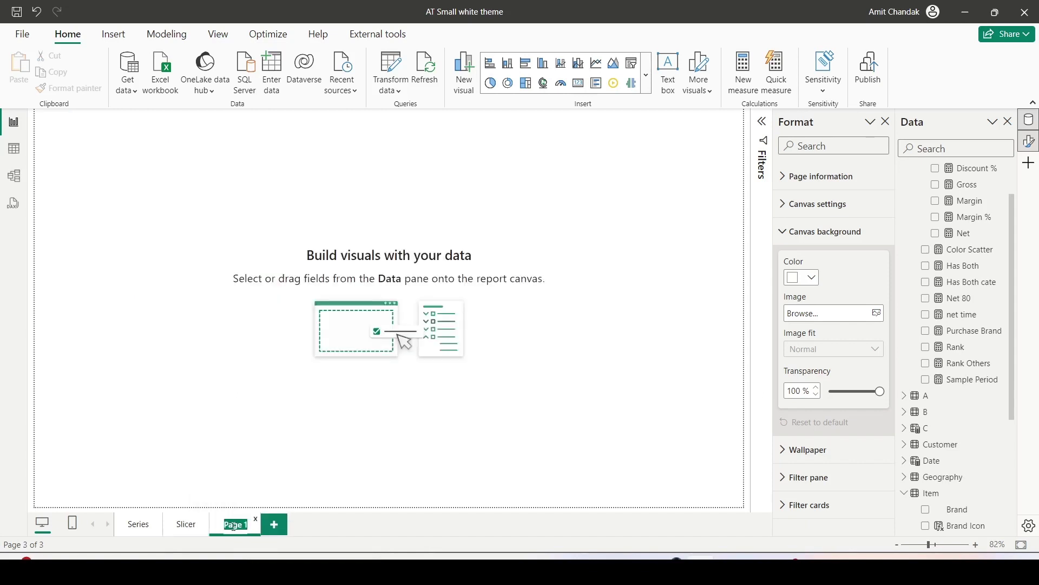
left_click(247, 442)
Step: Add a new button slicer visual from the visual gallery and enlarge it on the canvas
mouse_move(36, 24)
left_mouse_down()
mouse_move(255, 93)
mouse_move(661, 144)
mouse_move(667, 131)
left_mouse_up()
key("Escape")
left_click(647, 89)
scroll(518, 357, "down", 5)
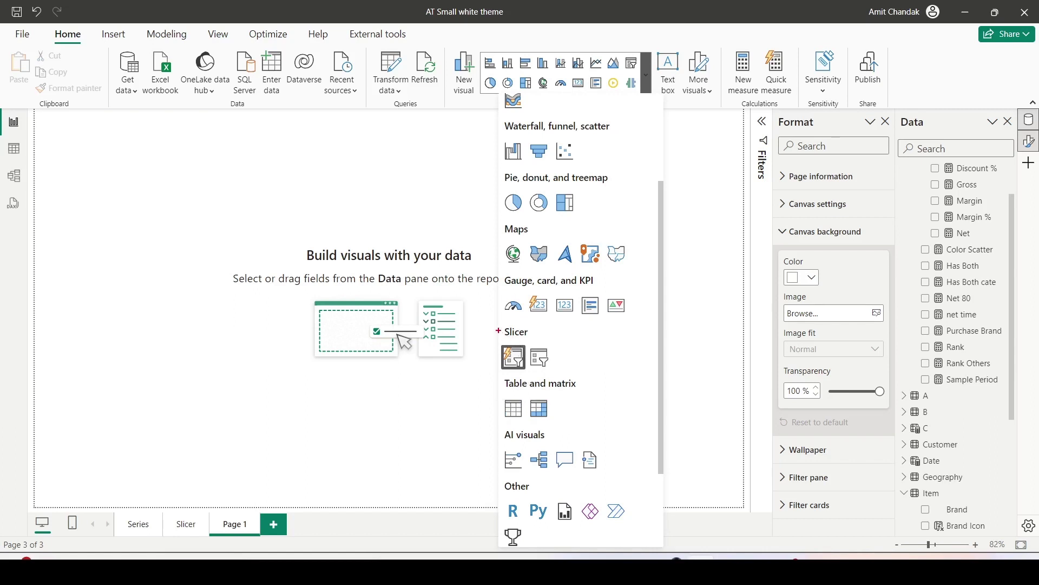
left_click_drag(498, 331, 529, 377)
left_click(517, 360)
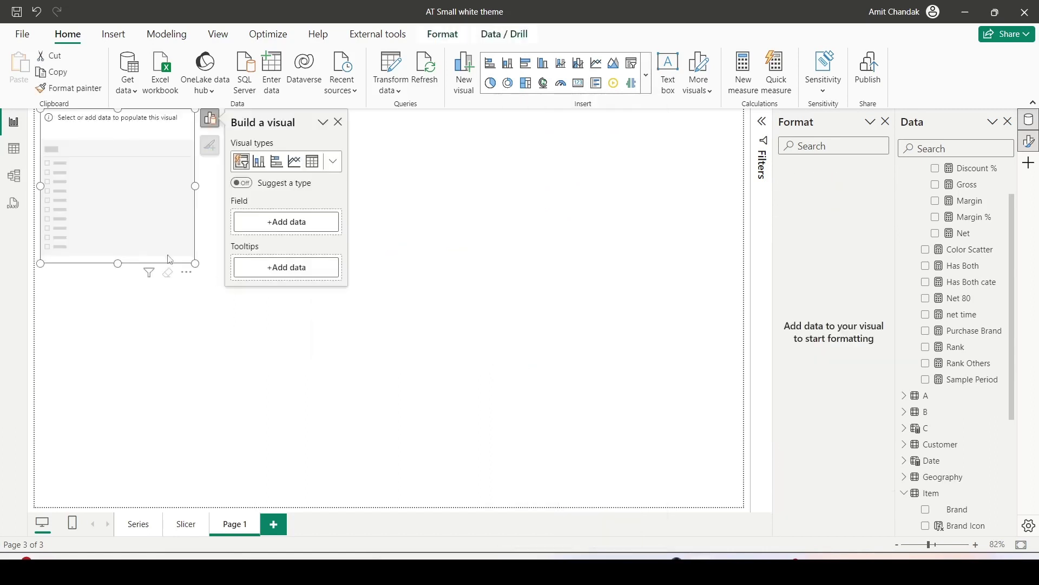
left_click_drag(195, 263, 390, 429)
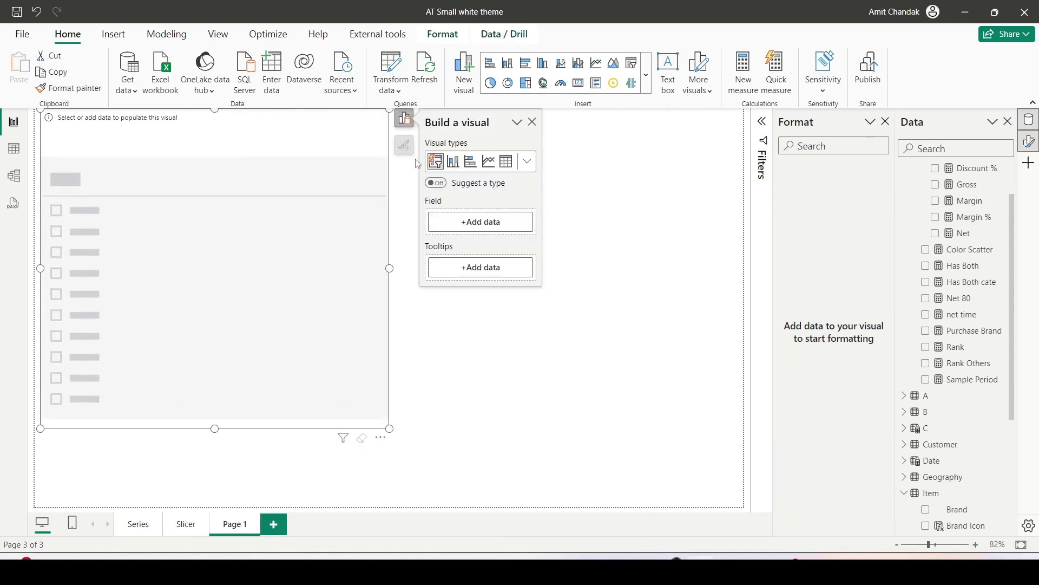
Step: Set the slicer's field to Brand from the Item table
left_click(471, 227)
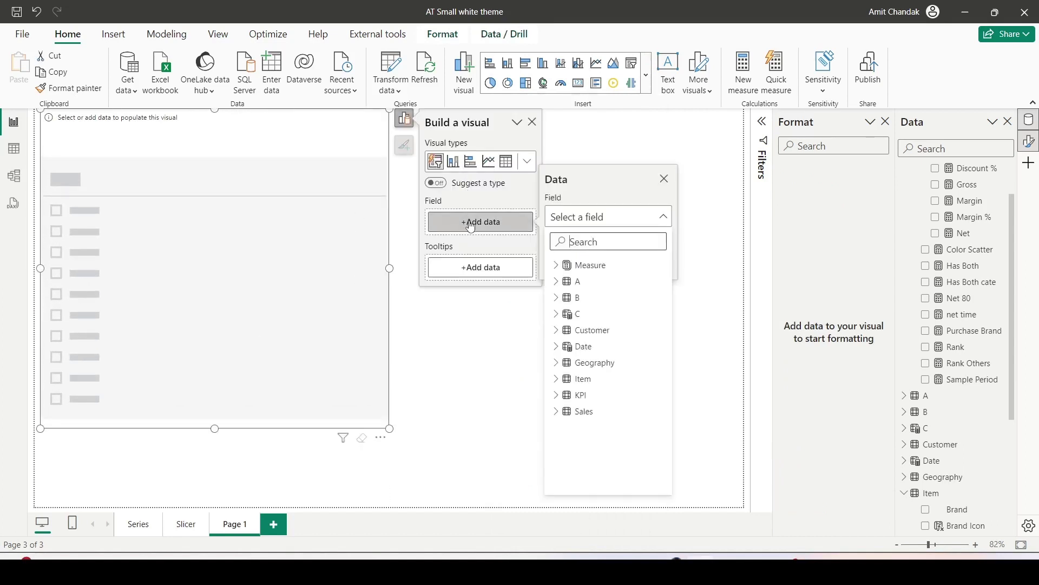
left_click(556, 381)
scroll(596, 368, "down", 1)
left_click(597, 360)
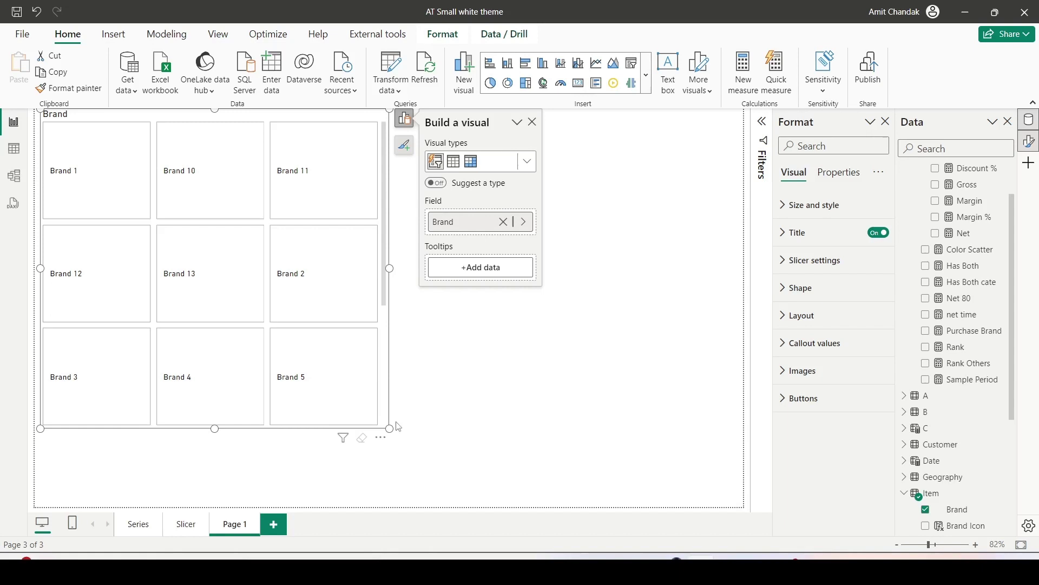
Step: Drag the Brand slicer's corner handle to enlarge it on the page
left_click_drag(390, 428, 426, 497)
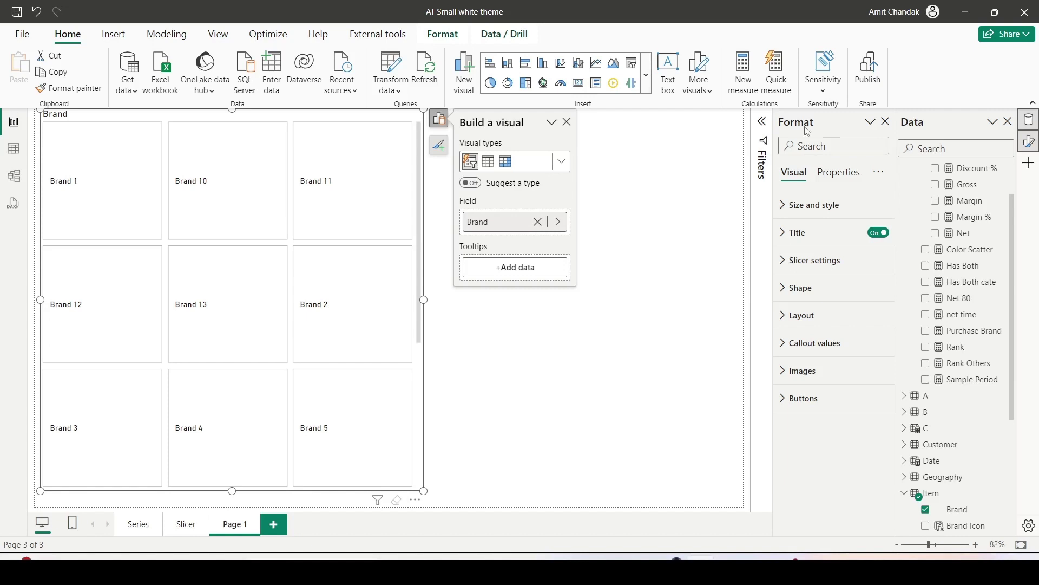
left_click(415, 500)
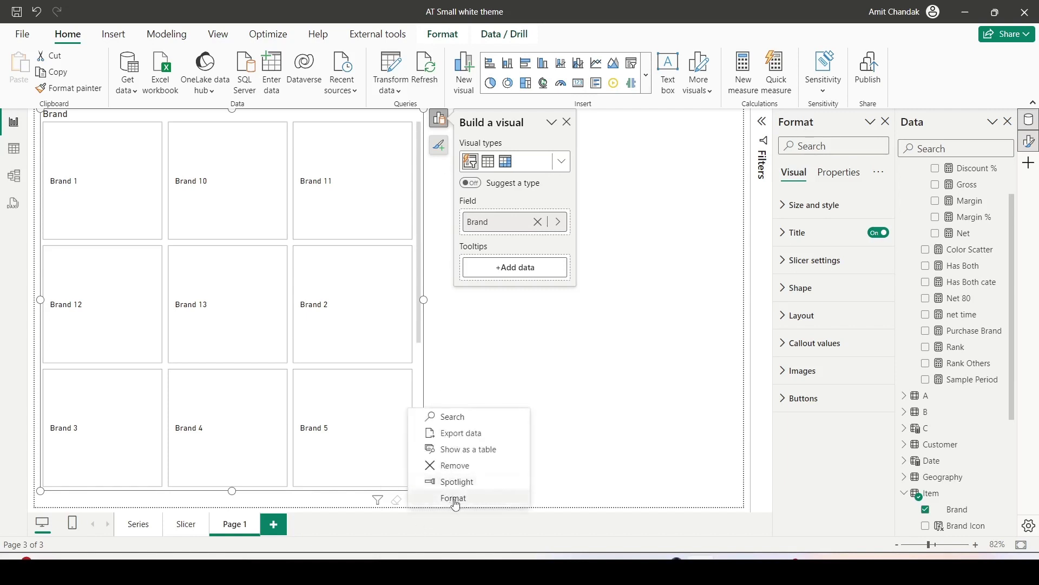
left_click_drag(414, 488, 529, 507)
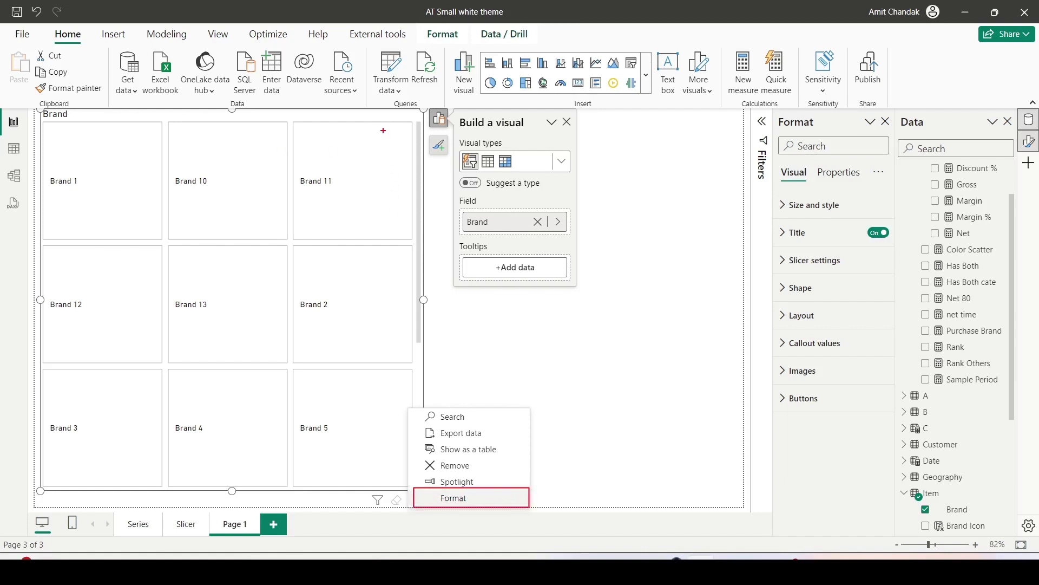
key("Escape")
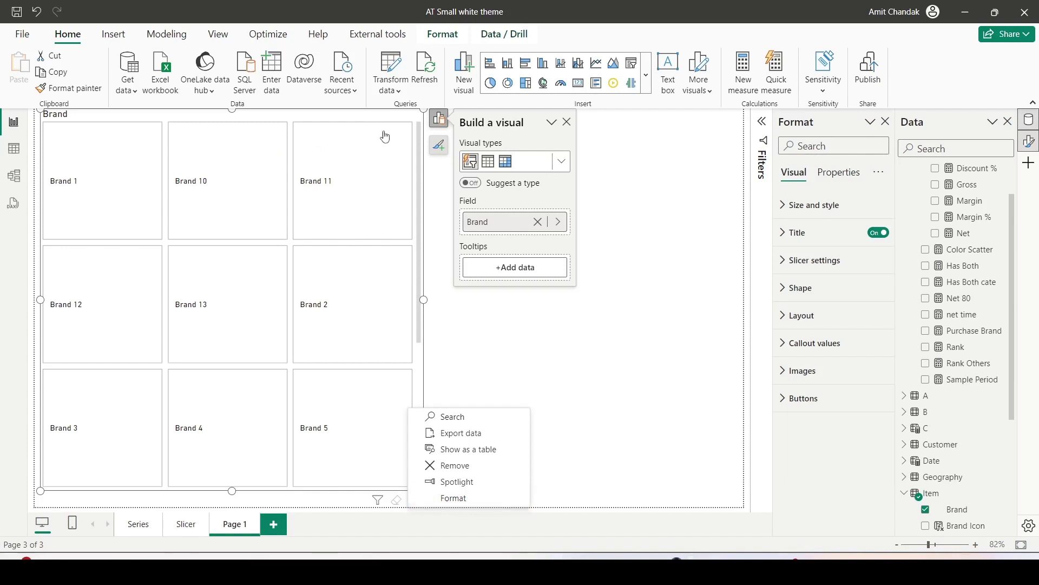
Step: In View > Pane switcher, untick 'Always open in a new pane'
left_click(220, 37)
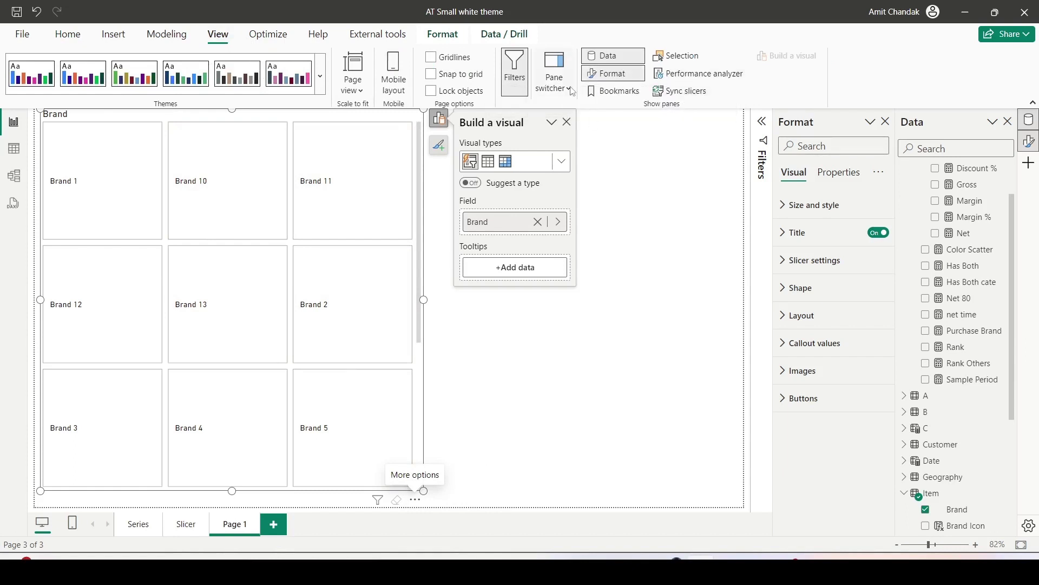
left_click(569, 89)
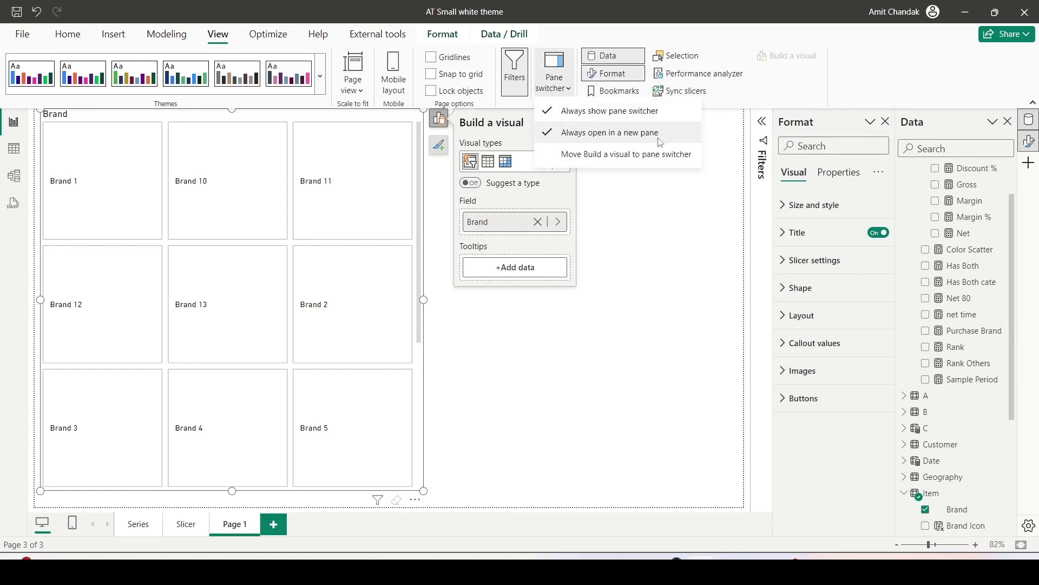
left_click(676, 256)
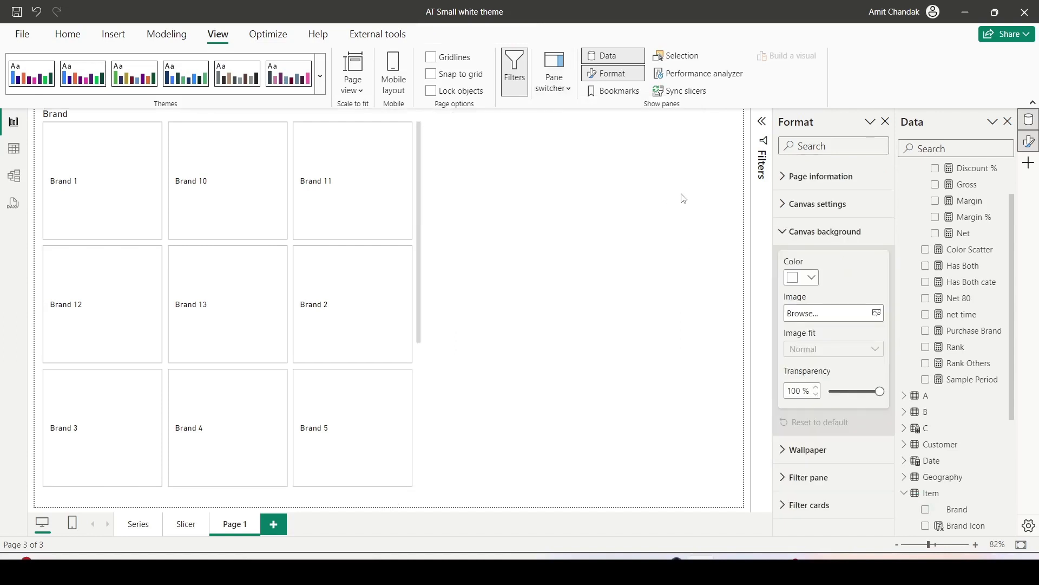
Step: Turn off the Brand slicer's background in its visual format settings
left_click(423, 193)
left_click(796, 209)
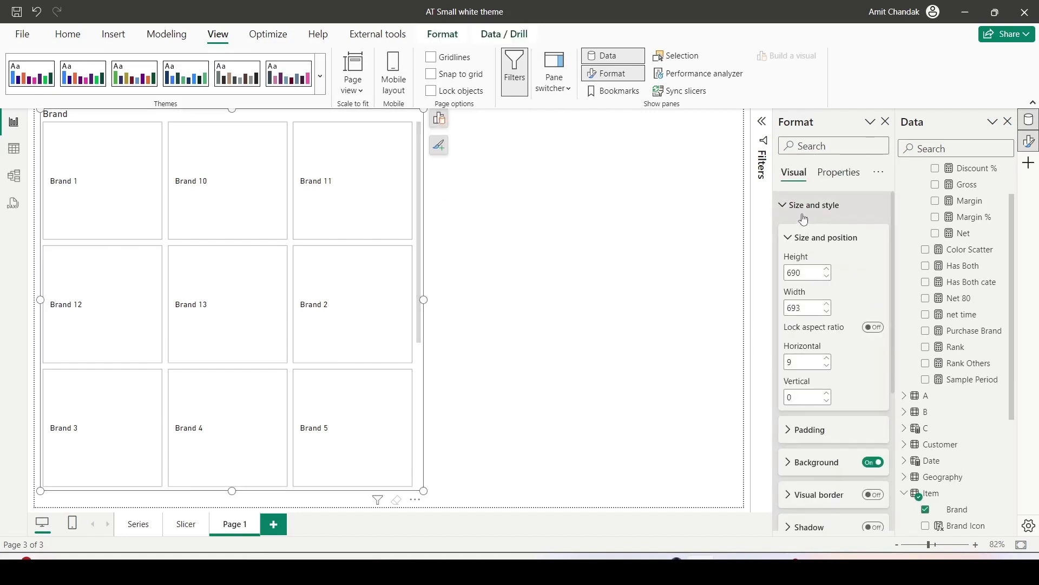
scroll(803, 218, "down", 5)
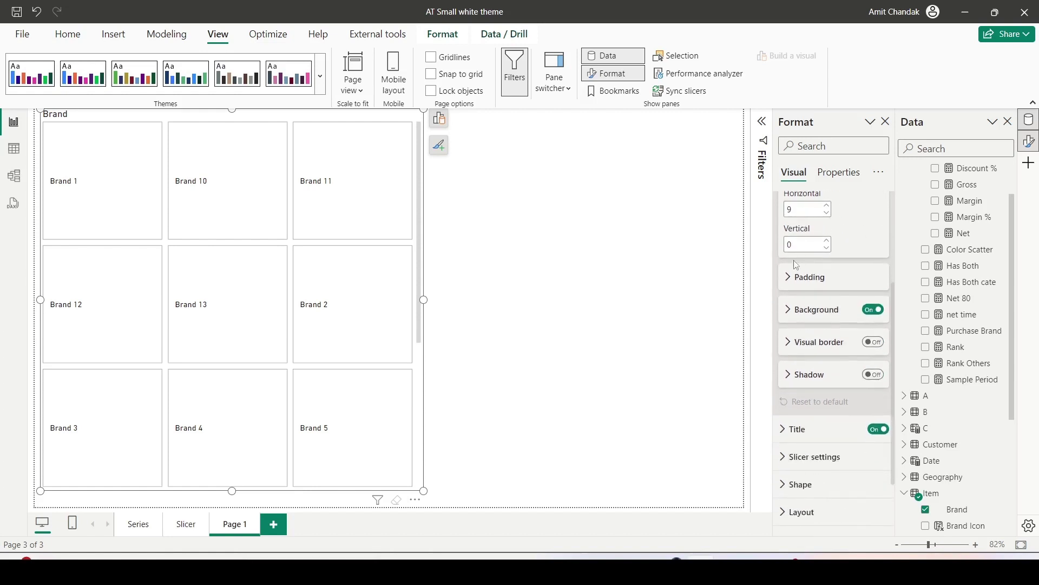
left_click(794, 279)
scroll(793, 281, "down", 2)
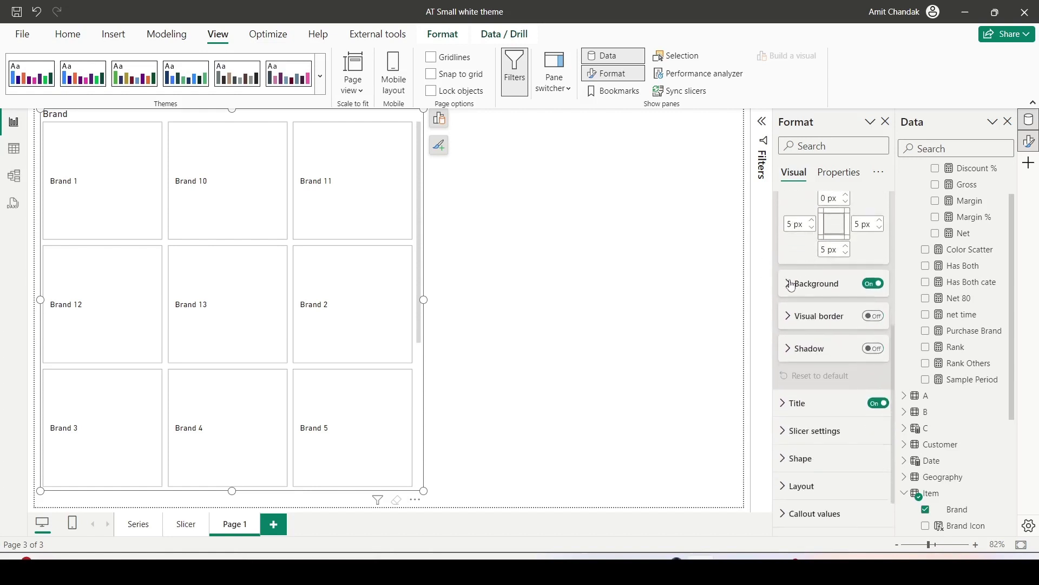
left_click(791, 285)
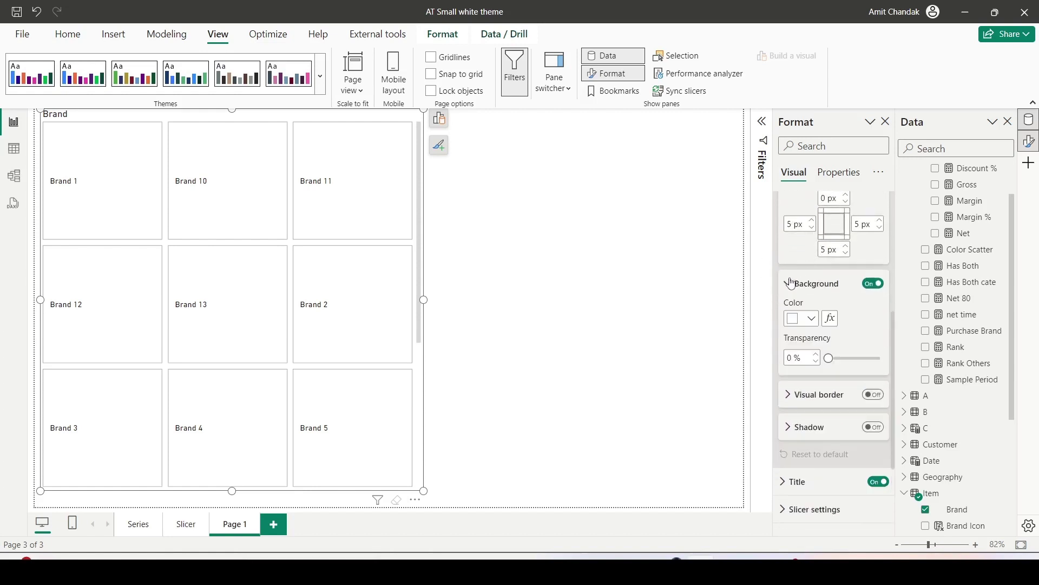
left_click(874, 285)
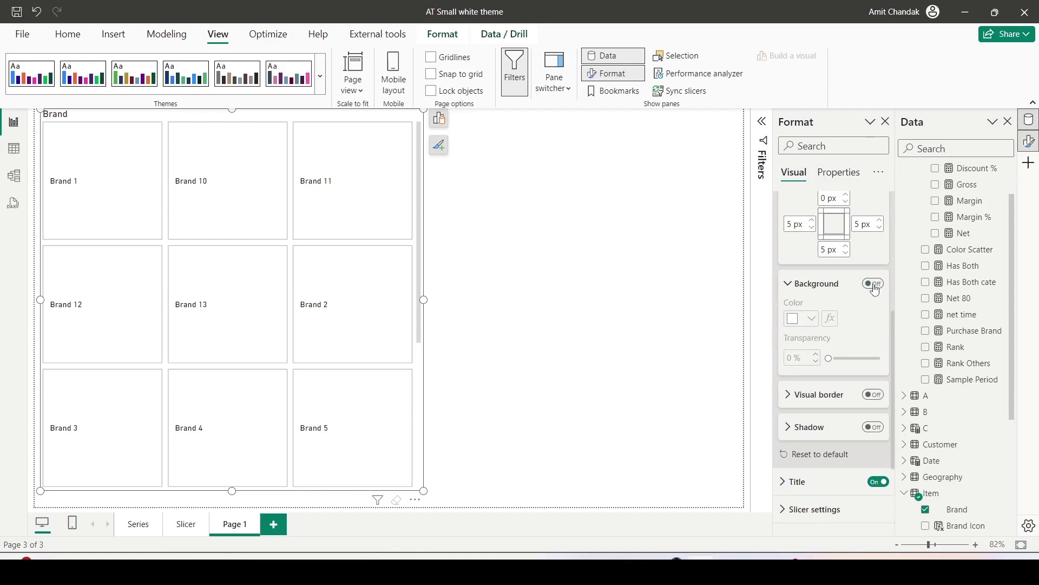
Step: Turn on Show 'Select all' in the slicer's Selection settings
scroll(876, 289, "down", 2)
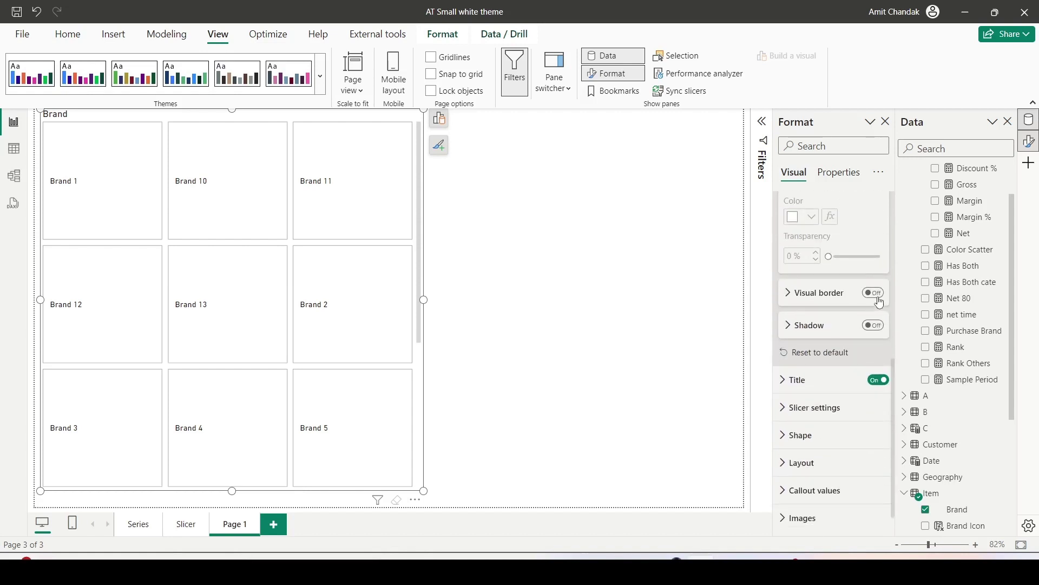
scroll(866, 297, "down", 1)
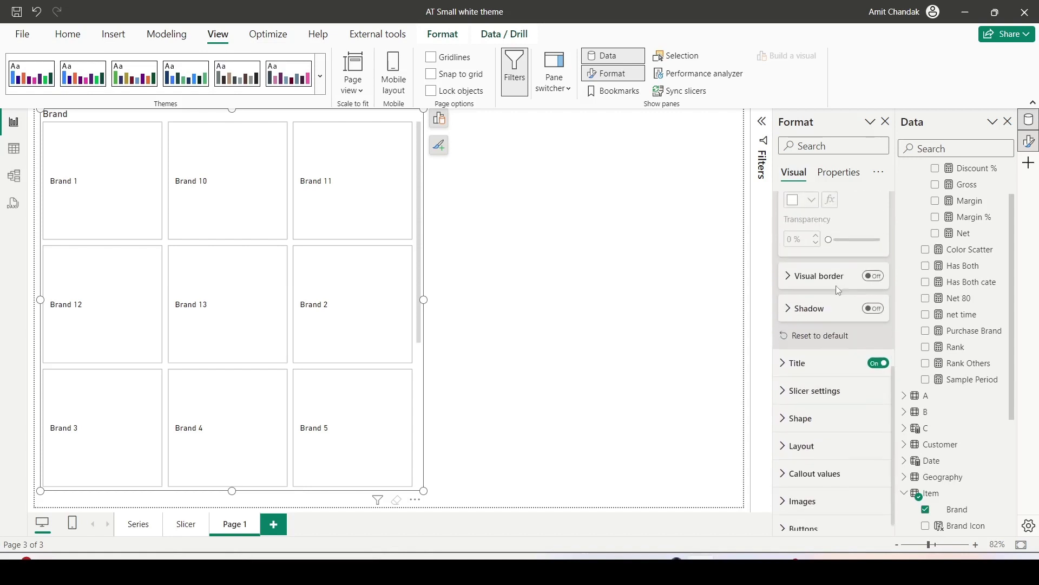
left_click(785, 353)
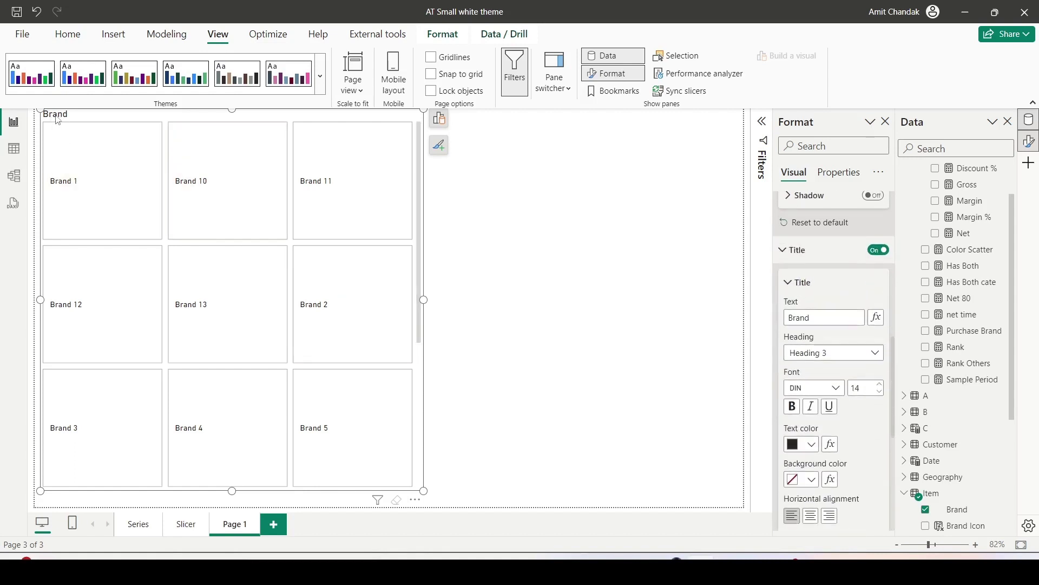
left_click(790, 250)
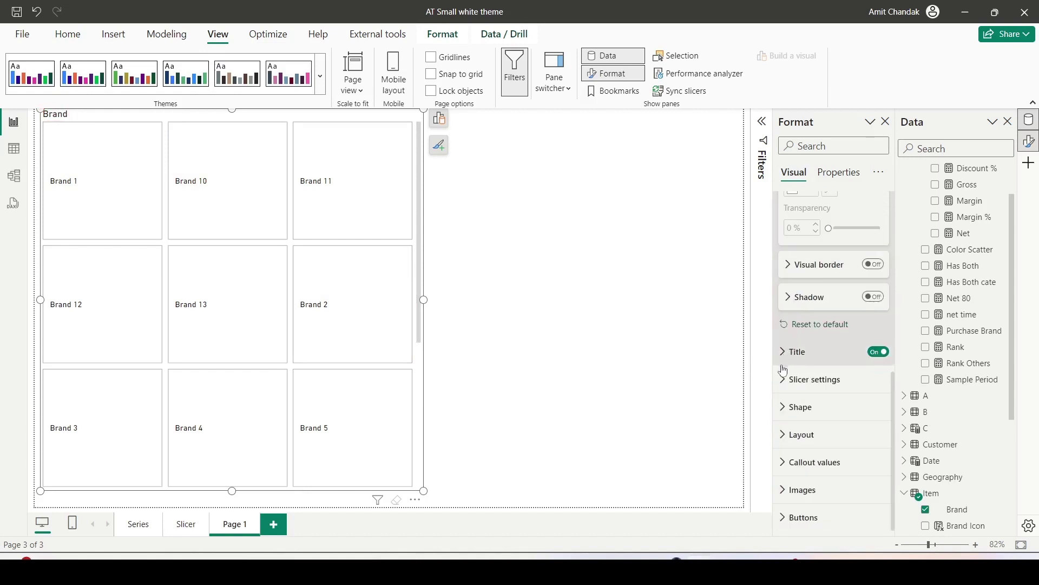
left_click(790, 376)
scroll(814, 314, "down", 3)
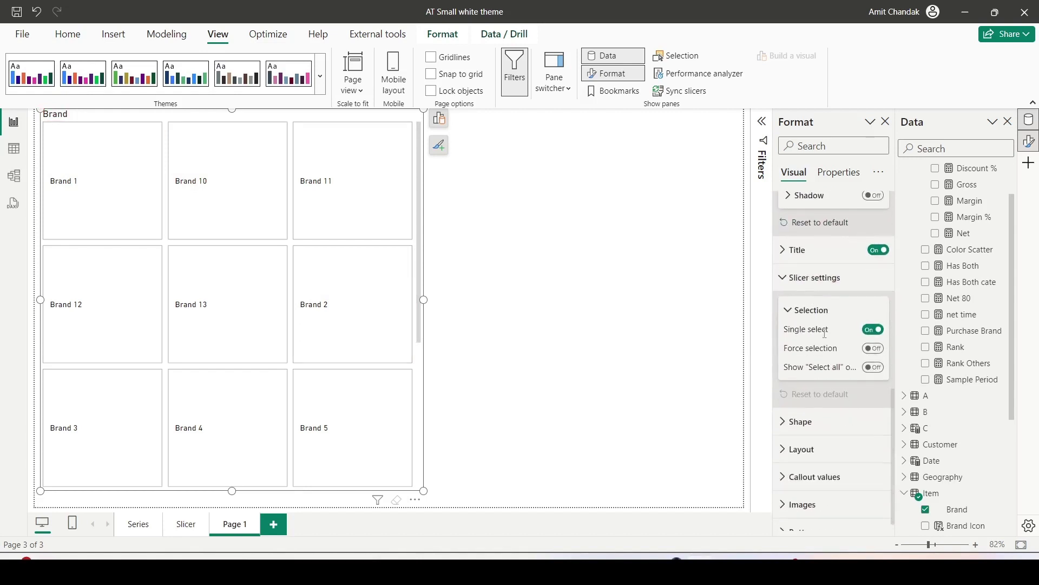
left_click(874, 367)
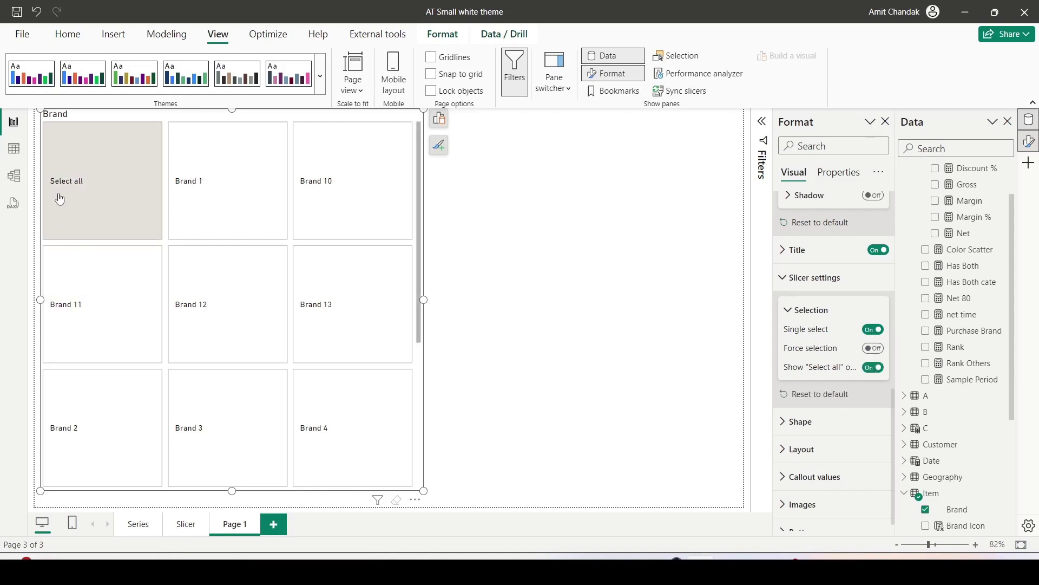
Step: Test the Select all tile by selecting all brands, then clearing the selection
left_click(80, 191)
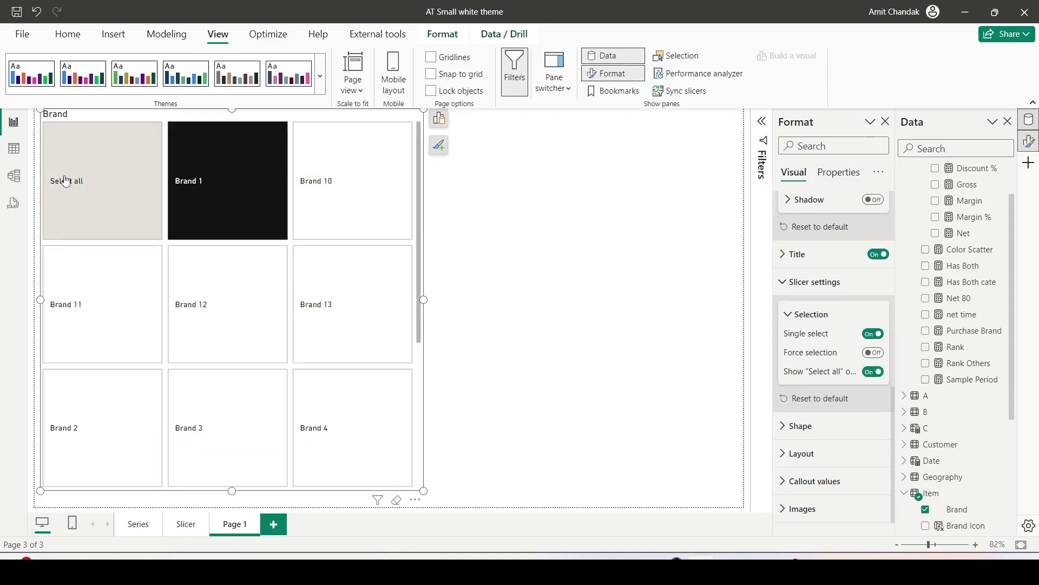
left_click(67, 181)
left_click(106, 210)
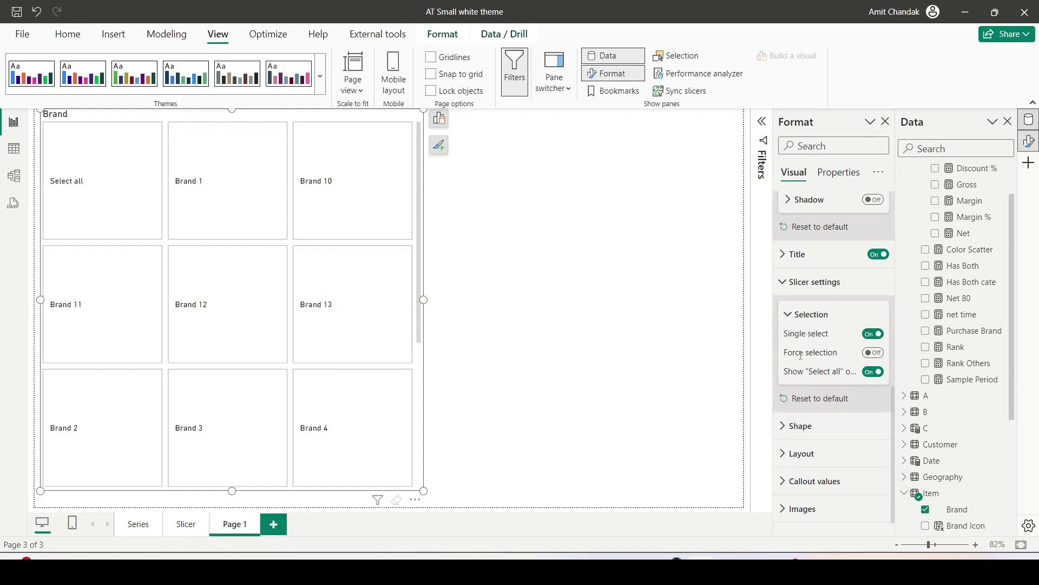
scroll(801, 355, "down", 1)
Step: Make the buttons Rounded Rectangles with custom corners: top-left 15 px, top-right 14 px
left_click(801, 404)
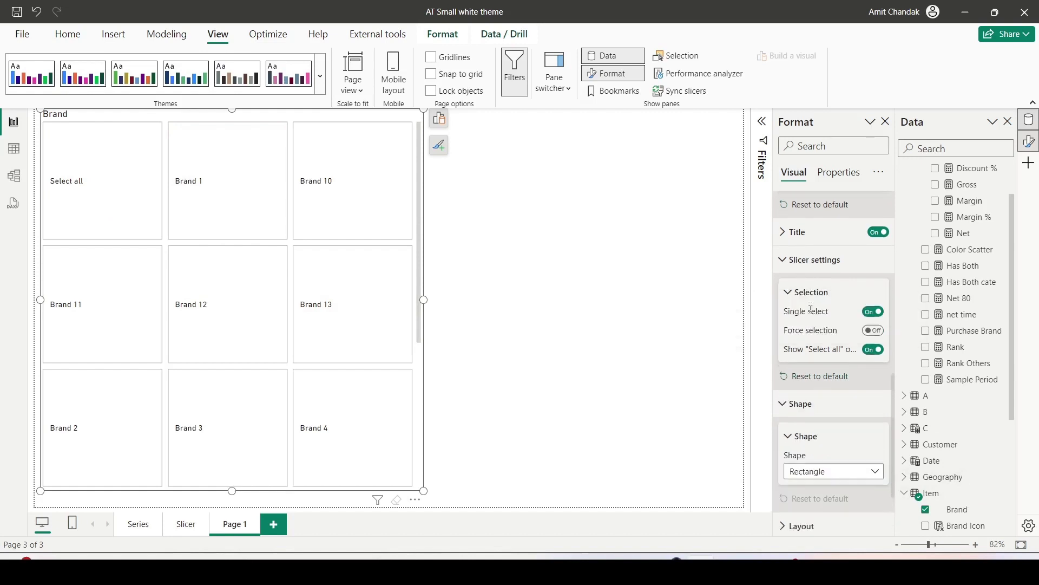
scroll(810, 308, "down", 2)
left_click(813, 381)
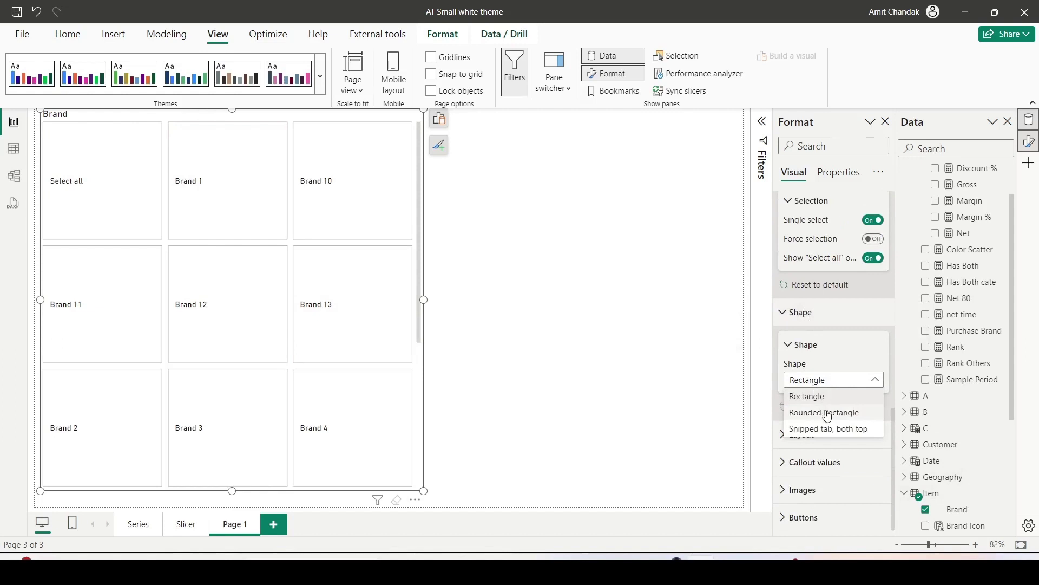
left_click(840, 420)
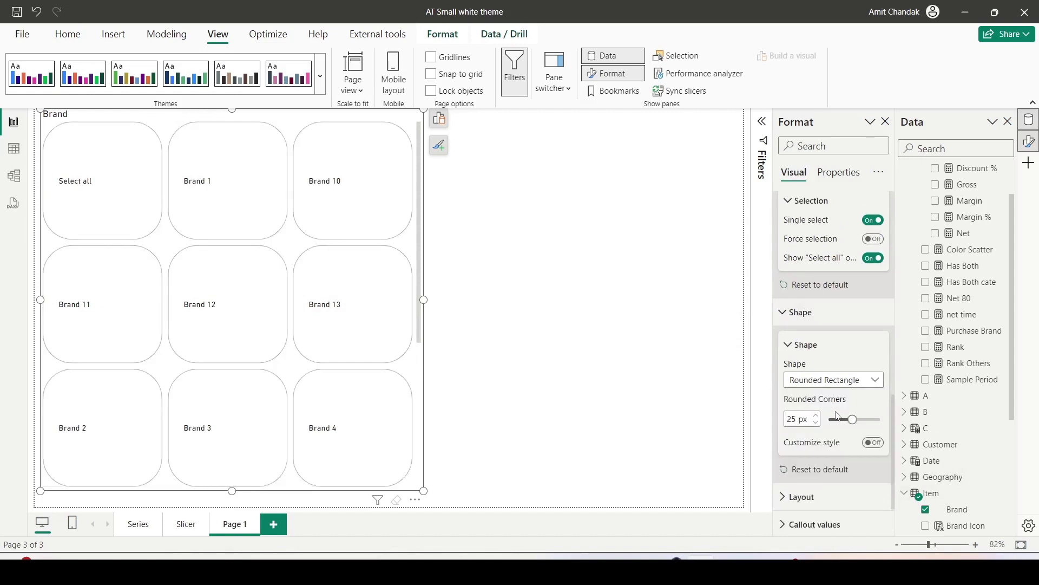
scroll(810, 405, "down", 1)
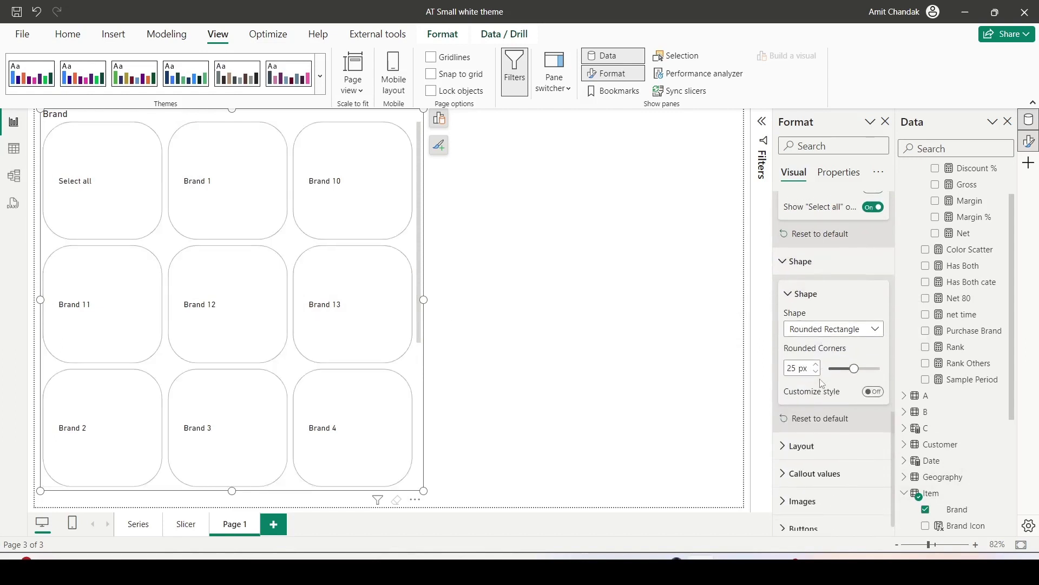
left_click(871, 391)
scroll(855, 374, "down", 1)
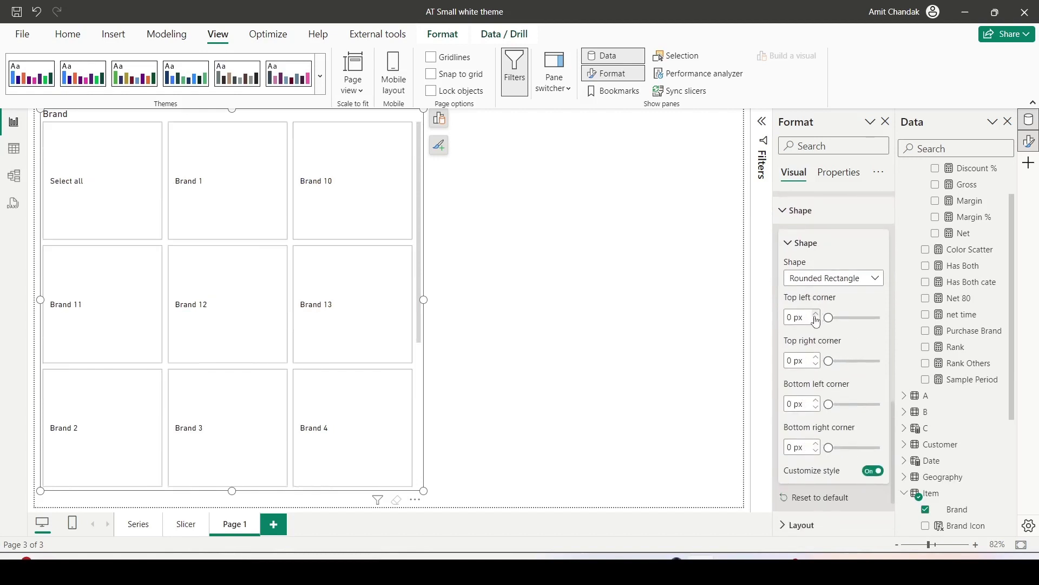
left_click_drag(828, 318, 844, 325)
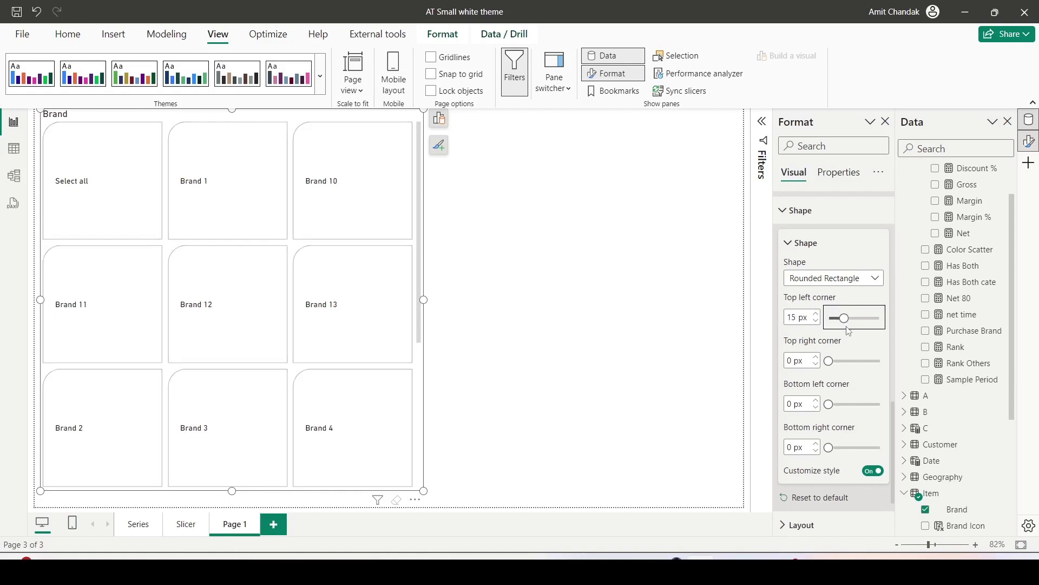
left_click_drag(830, 361, 844, 362)
left_click(805, 242)
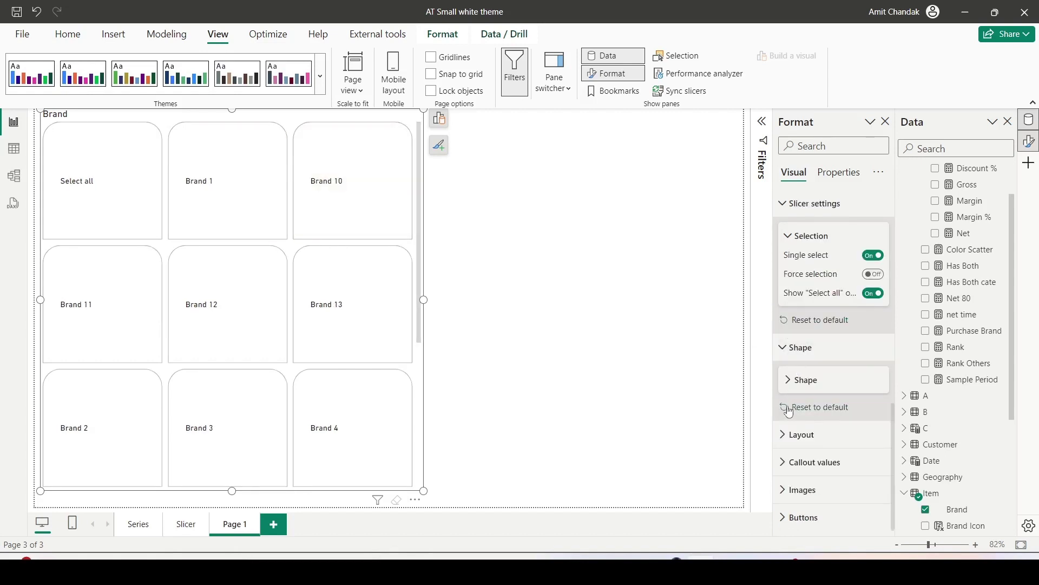
Step: Set the slicer layout to Top vertical alignment, 10 rows and 1 column
left_click(787, 434)
scroll(825, 270, "down", 4)
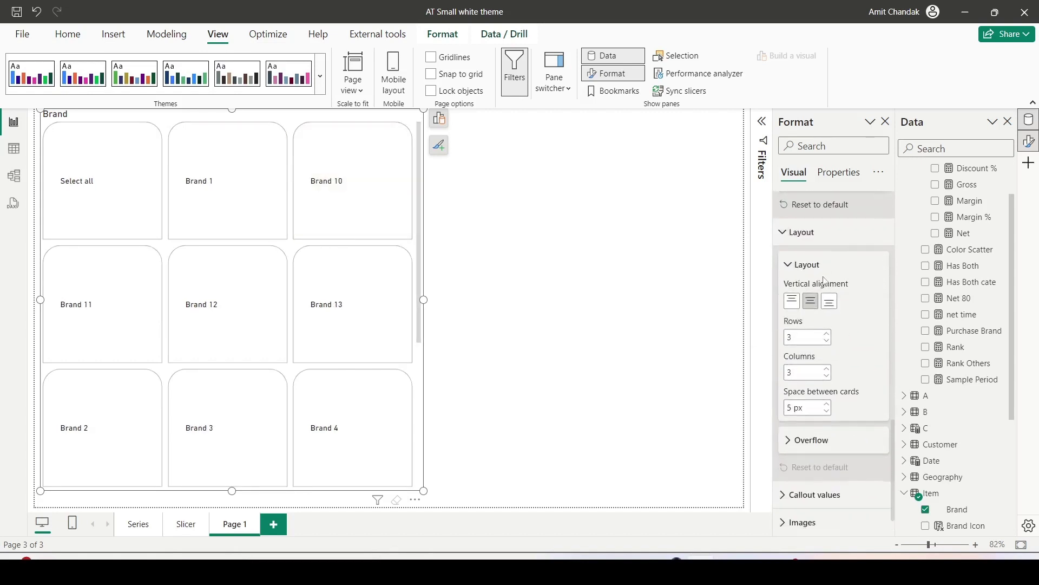
left_click(793, 299)
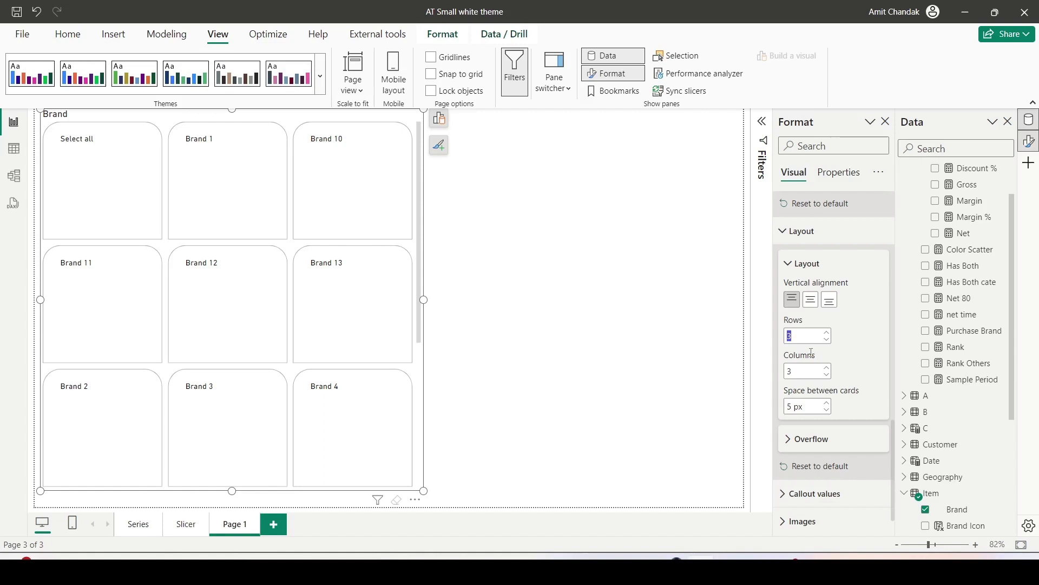
type("10")
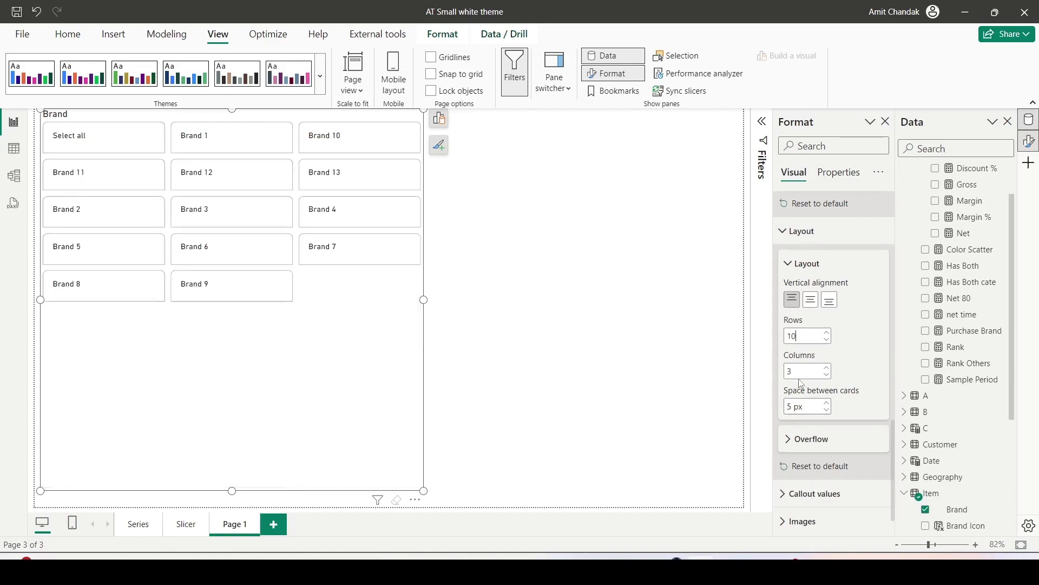
key("Tab")
type("1")
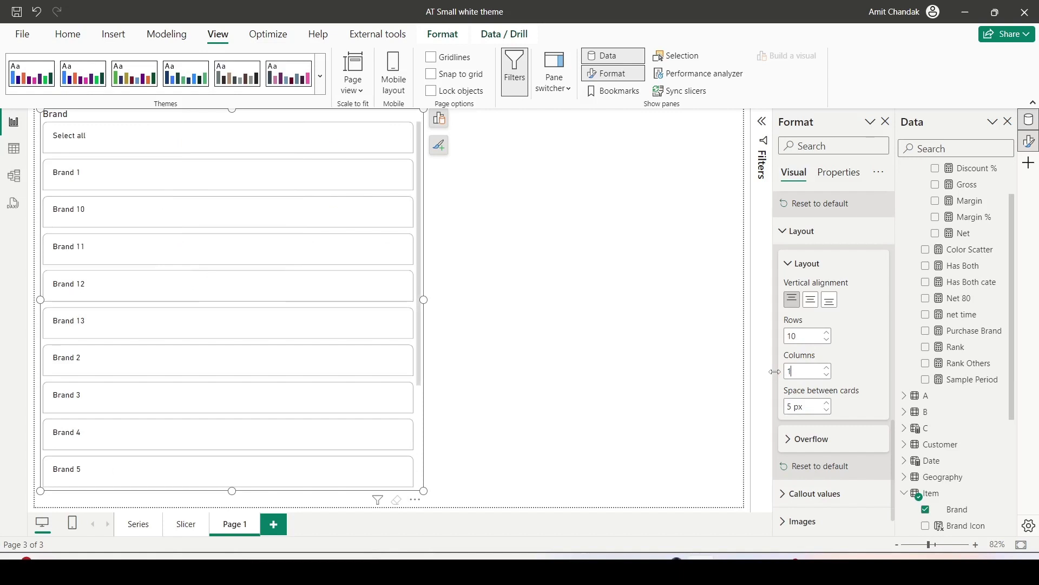
scroll(181, 179, "down", 3)
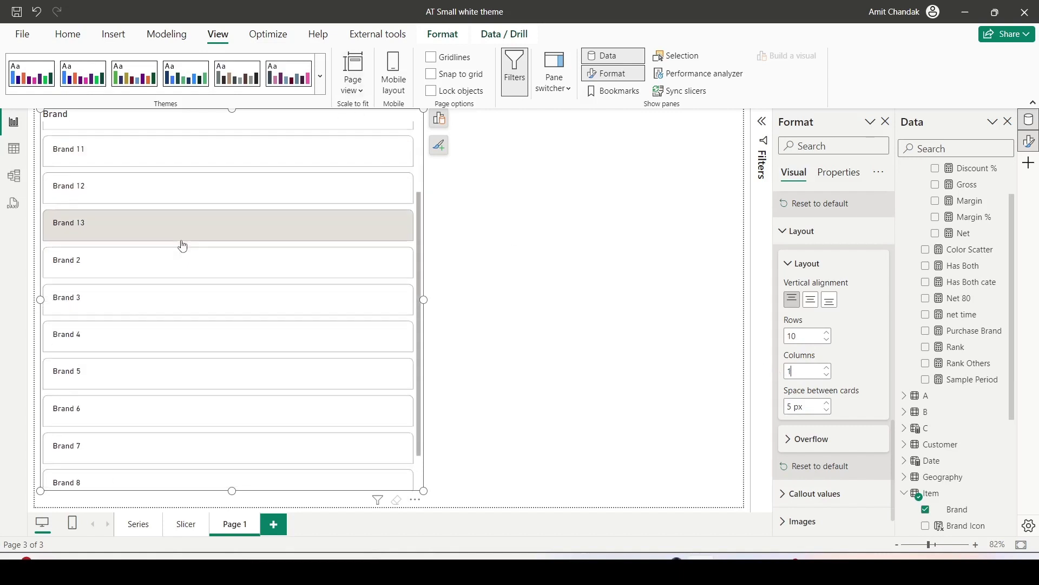
scroll(181, 245, "up", 3)
scroll(179, 230, "down", 2)
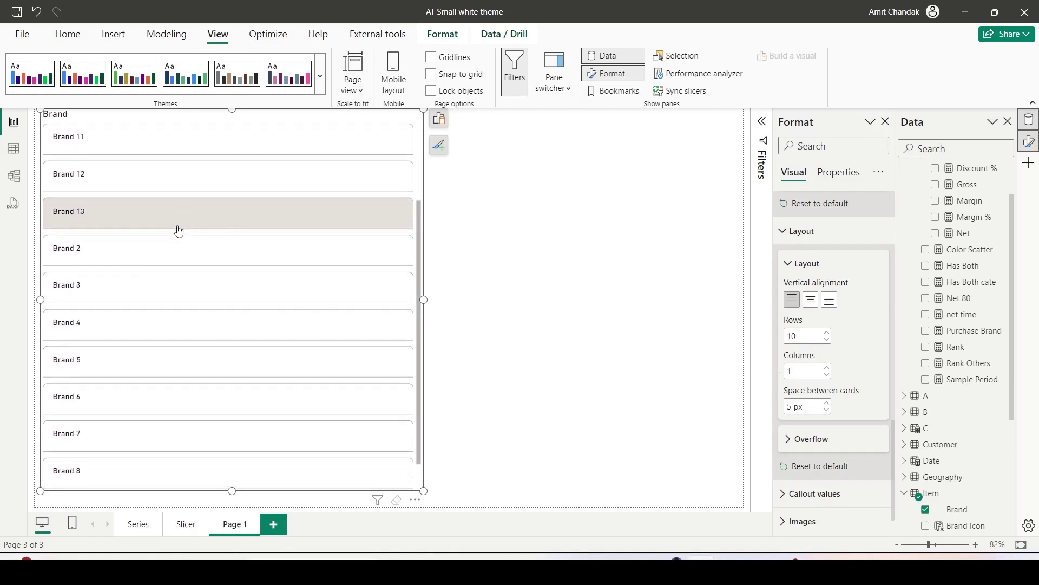
scroll(179, 232, "up", 2)
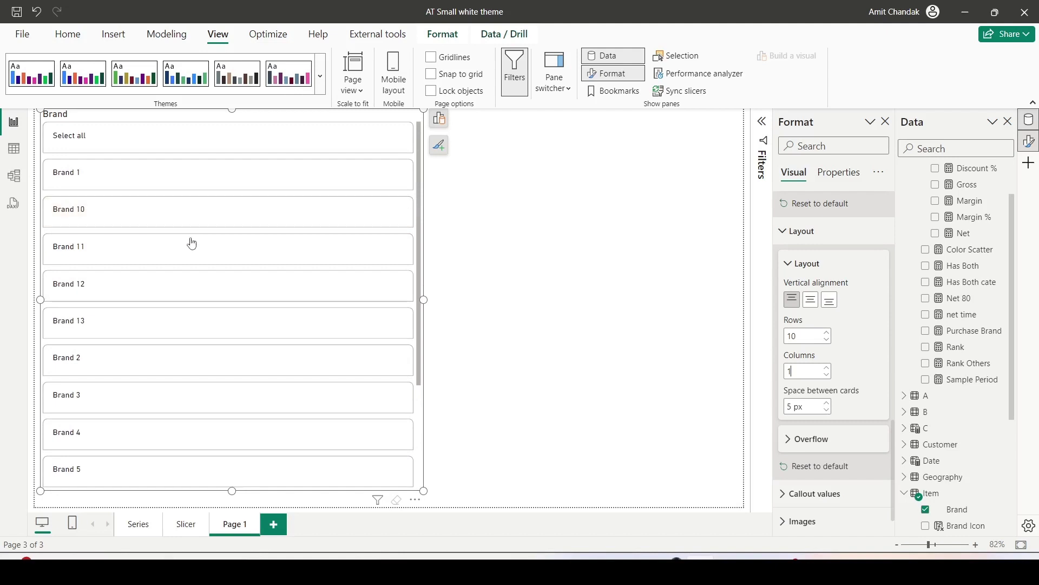
Step: Set Overflow style to Paginated and page forward and back through the brands
left_click(808, 439)
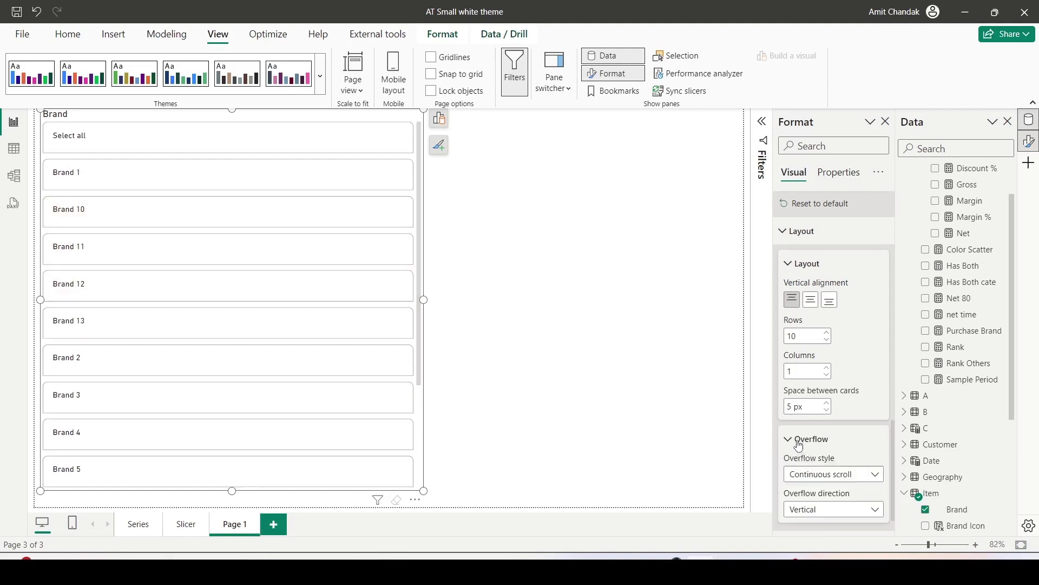
scroll(810, 436, "down", 2)
left_click(828, 372)
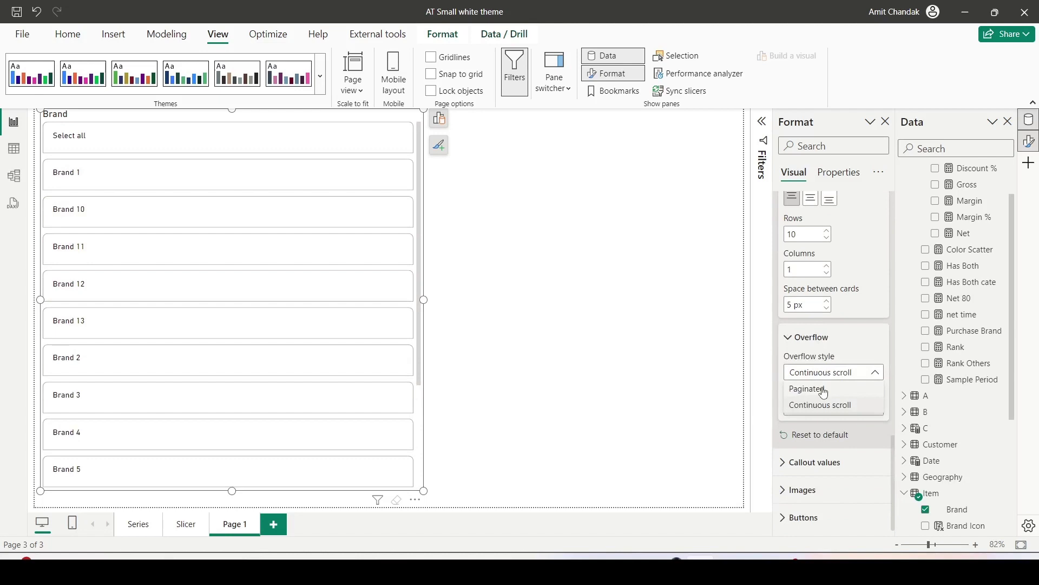
left_click(807, 388)
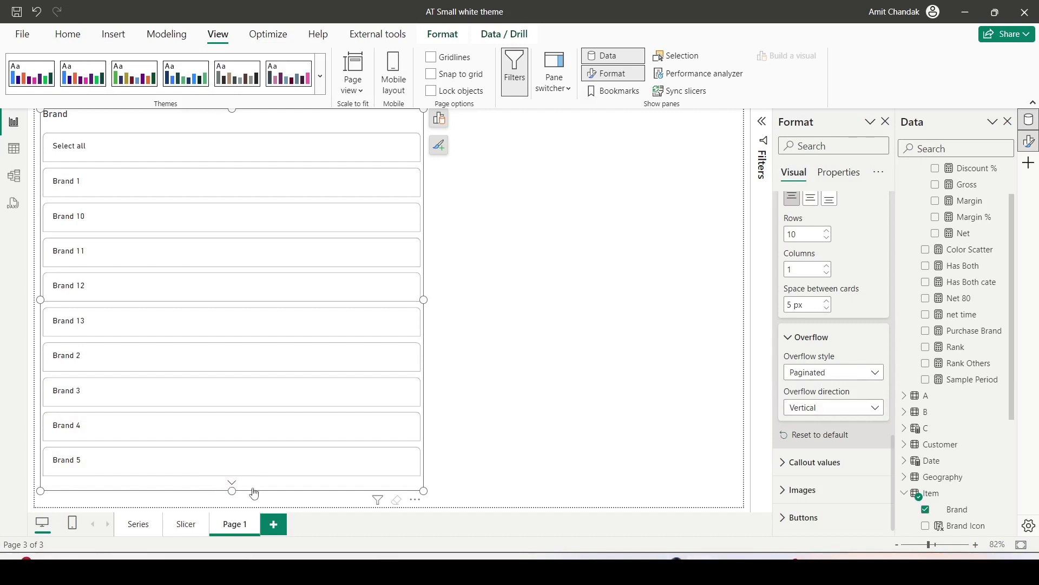
left_click(232, 483)
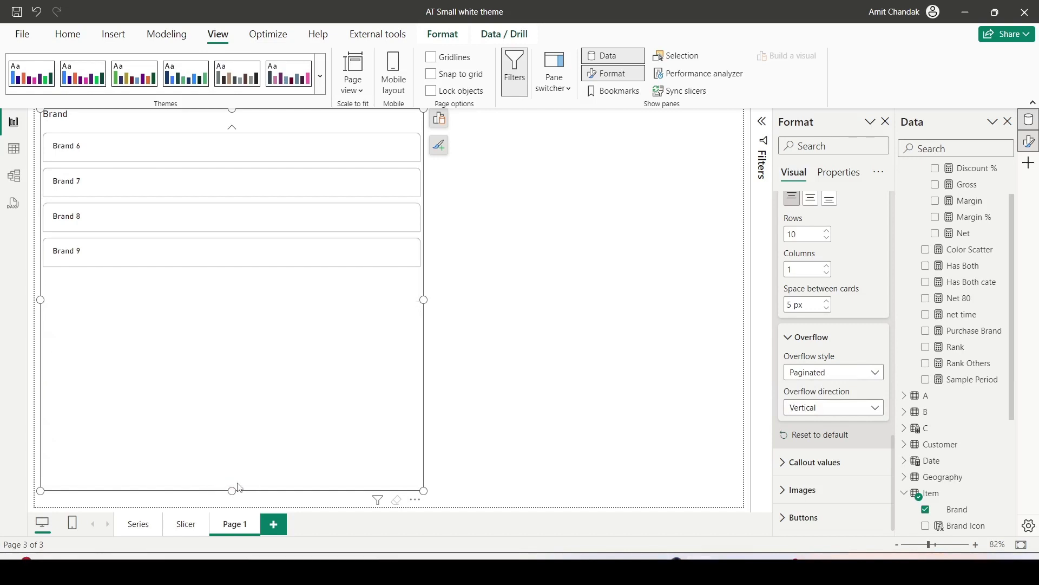
left_click(232, 128)
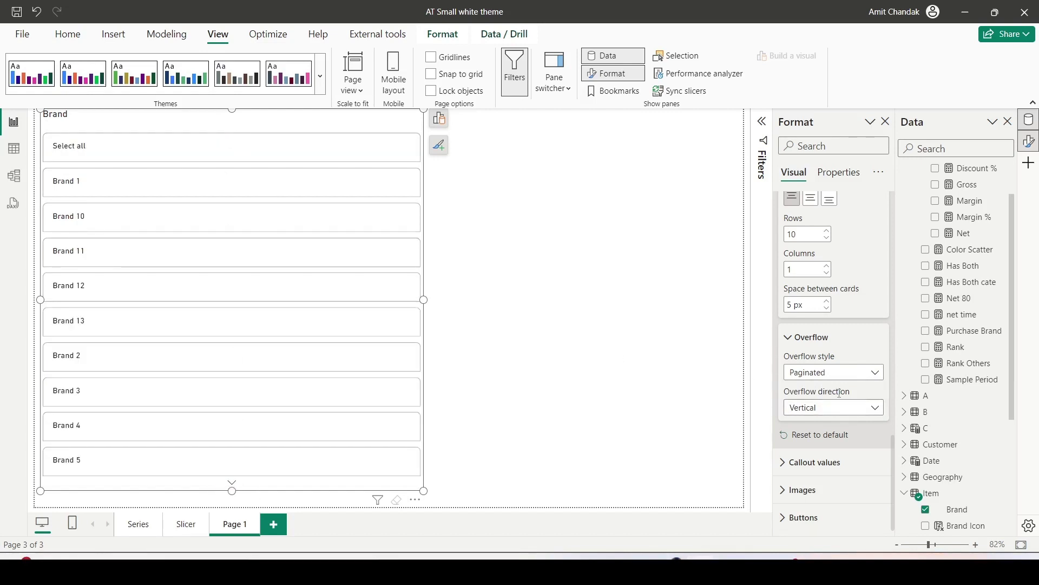
Step: Set Overflow direction to Horizontal and page sideways to Brand 6–9 and back
left_click(829, 408)
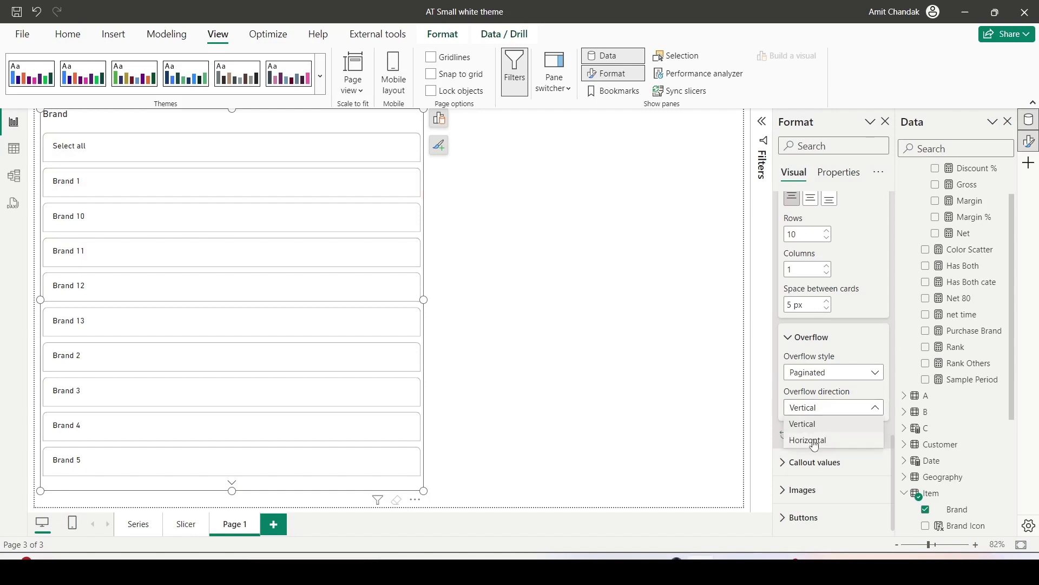
left_click(814, 442)
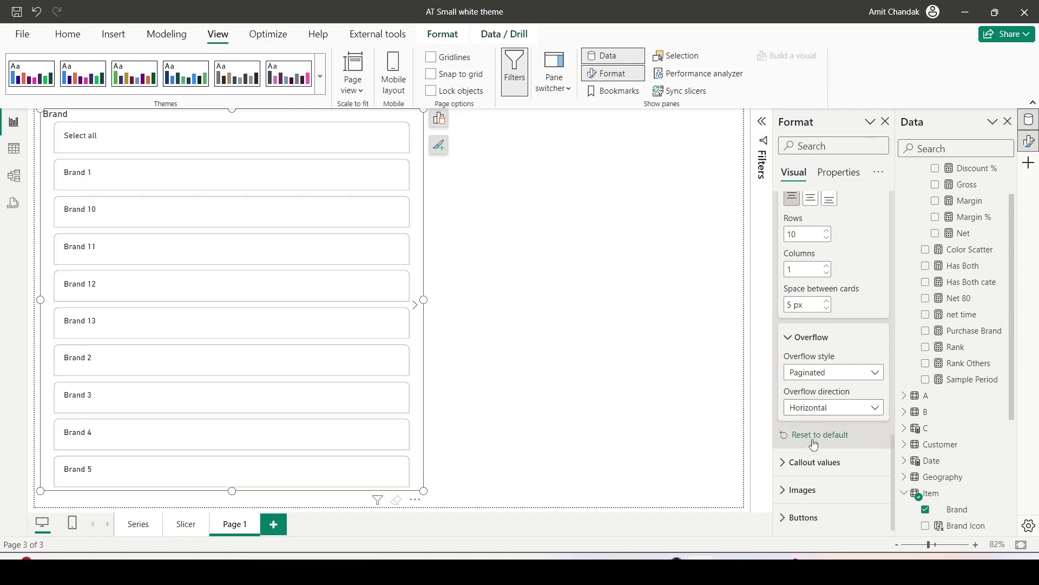
left_click(416, 306)
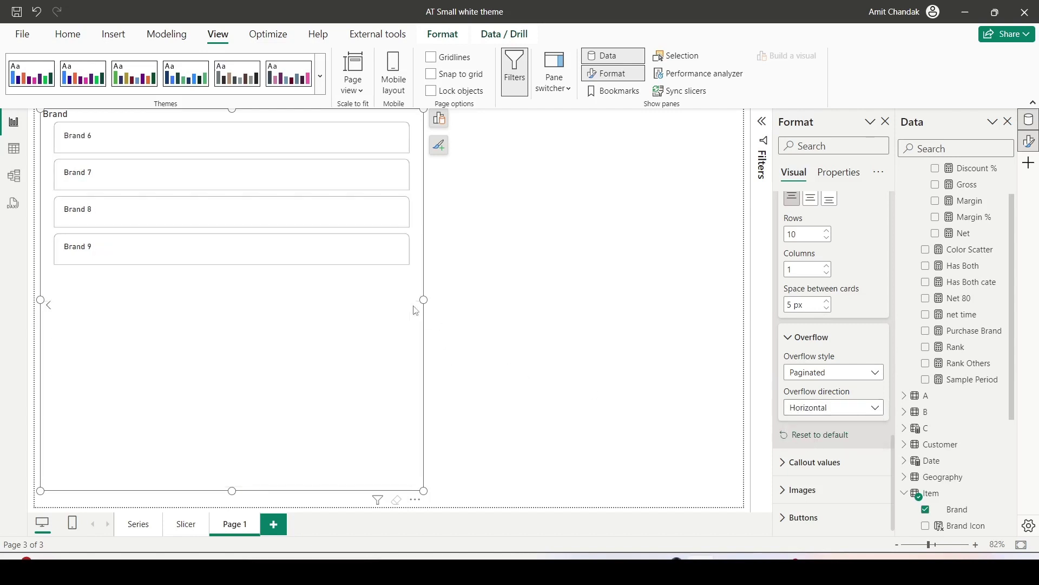
left_click(52, 310)
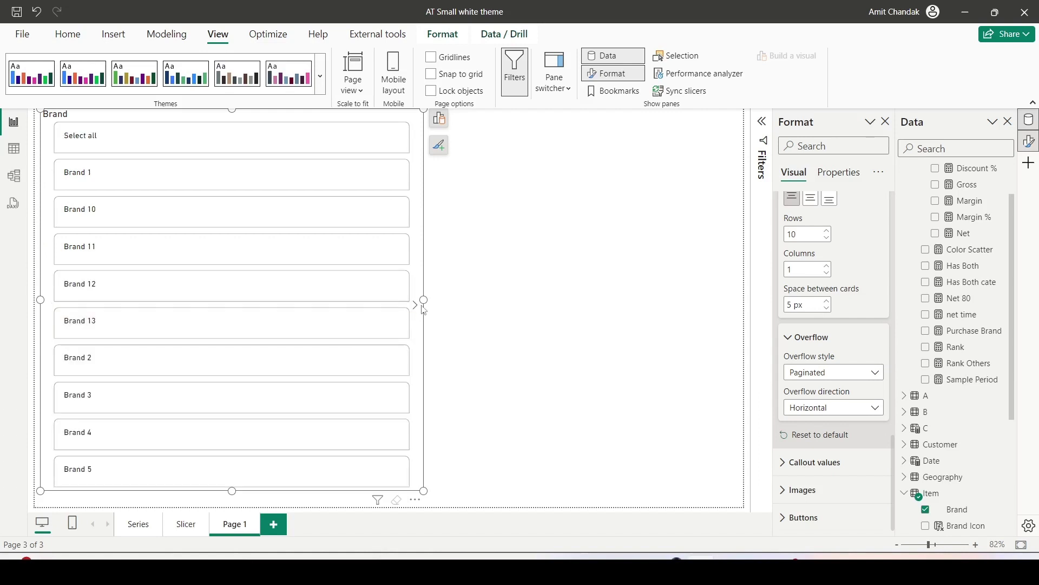
left_click(812, 461)
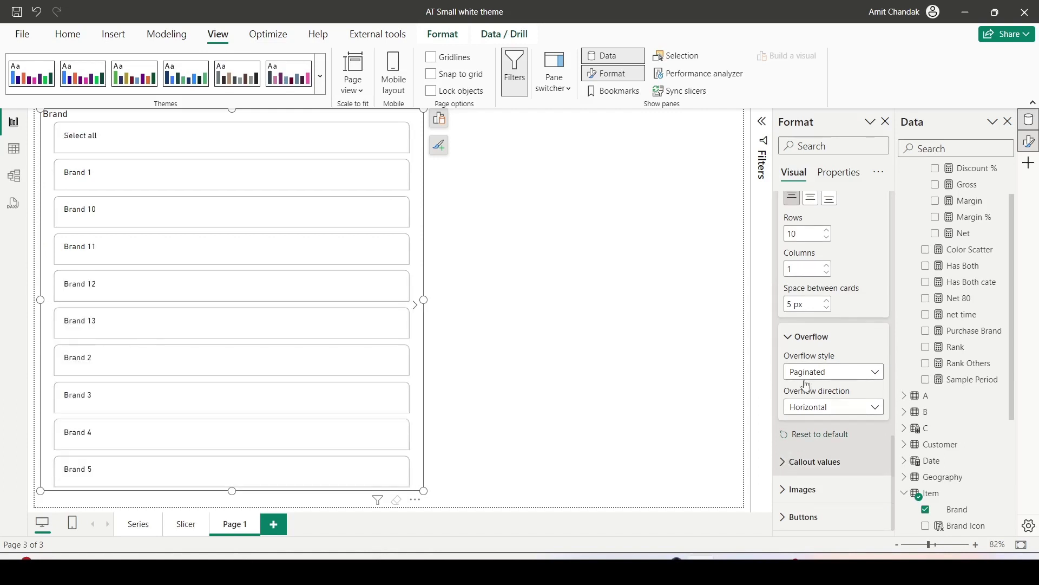
Step: Hide the brand name values on the cards, then show them again
scroll(809, 382, "down", 3)
scroll(821, 265, "down", 3)
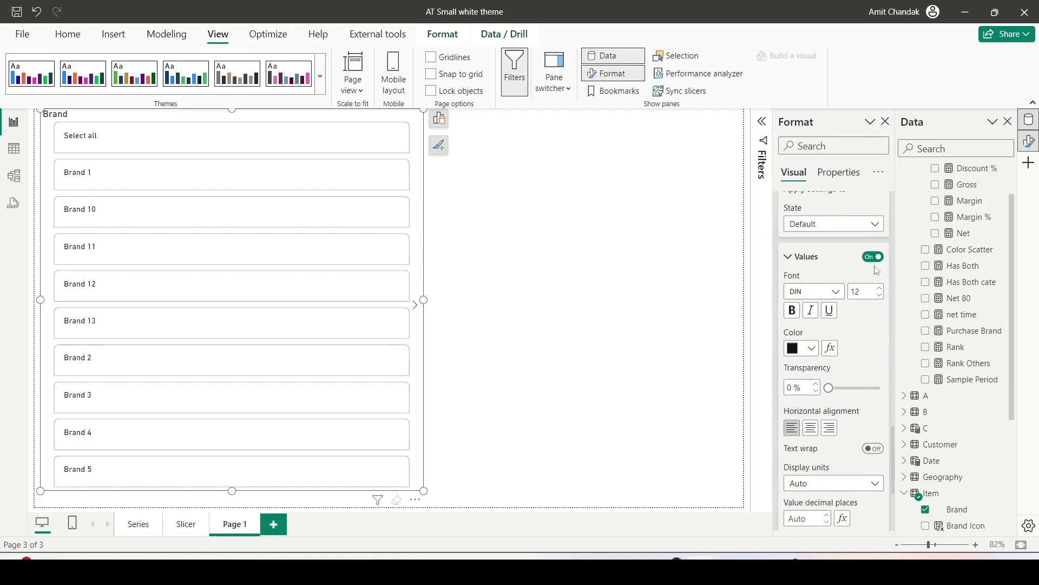
left_click(874, 257)
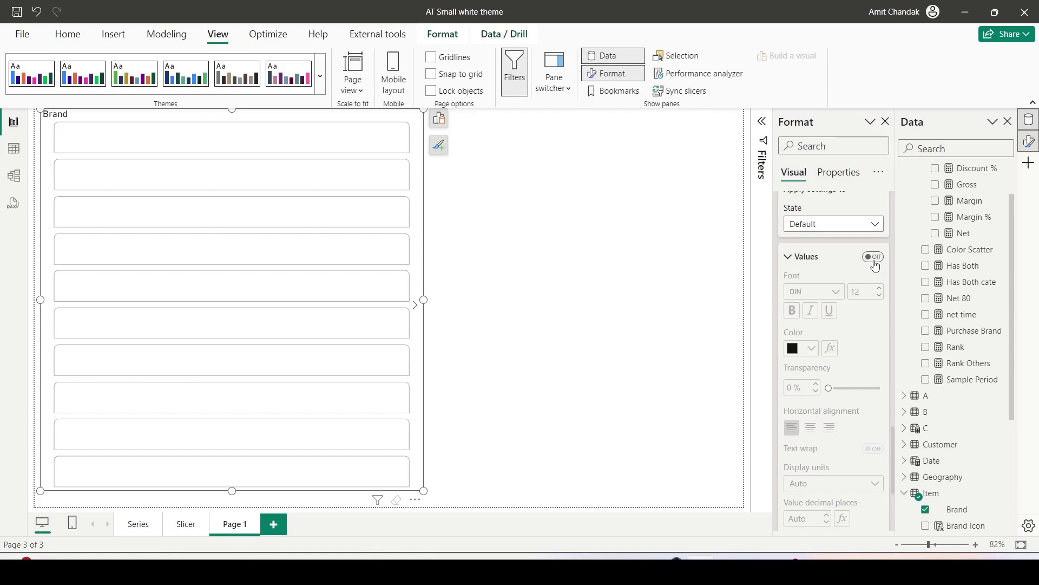
left_click(873, 257)
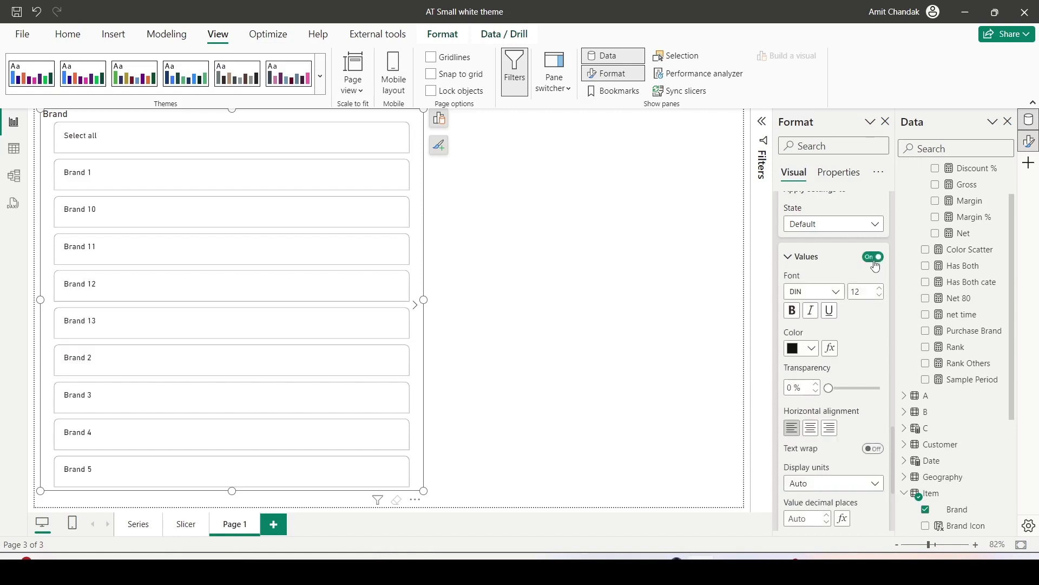
left_click(788, 257)
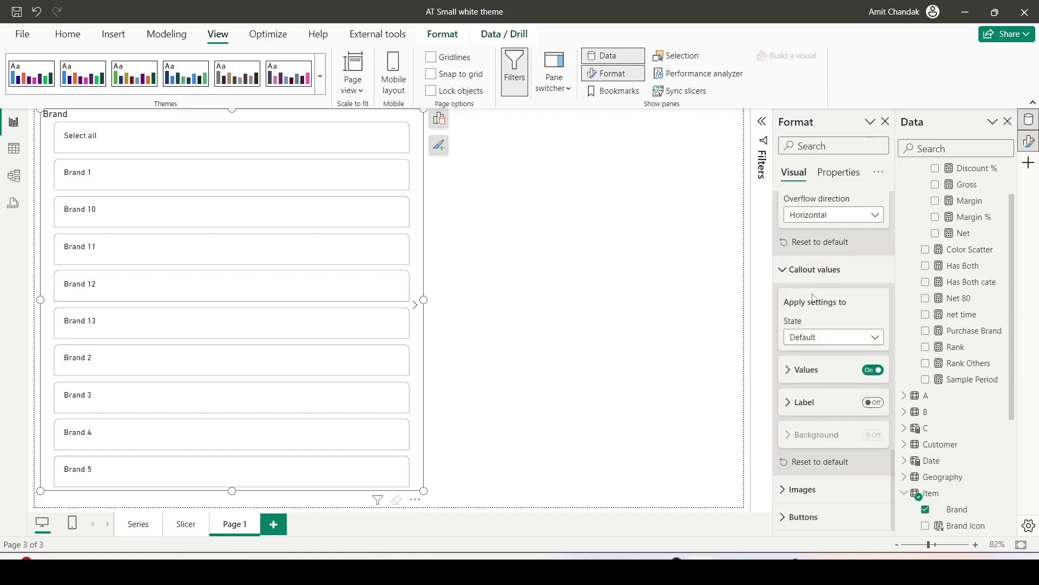
Step: Turn on the callout Label and use Brand Icon as its field
left_click(799, 400)
scroll(834, 401, "down", 2)
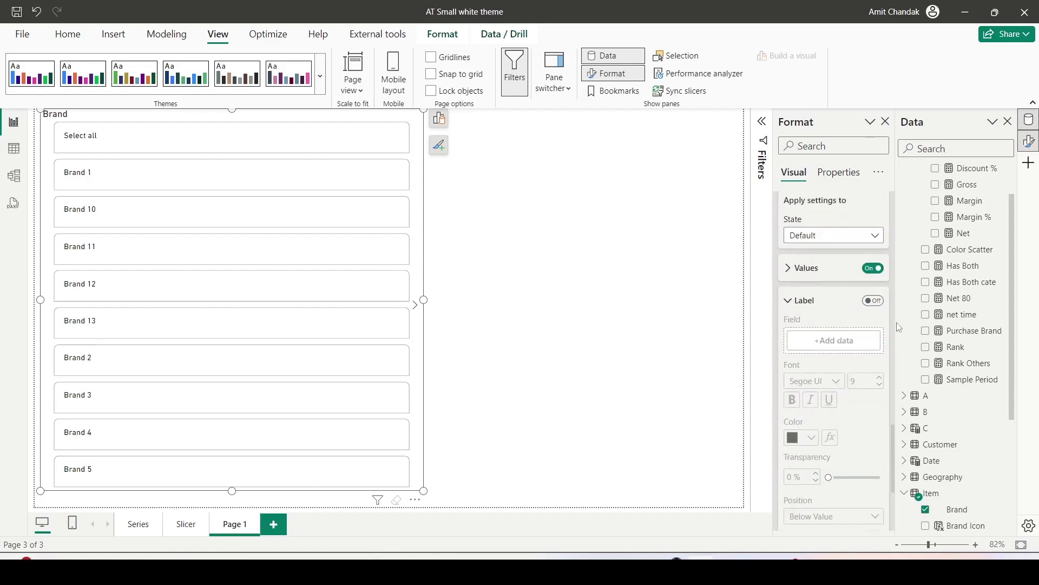
left_click(879, 305)
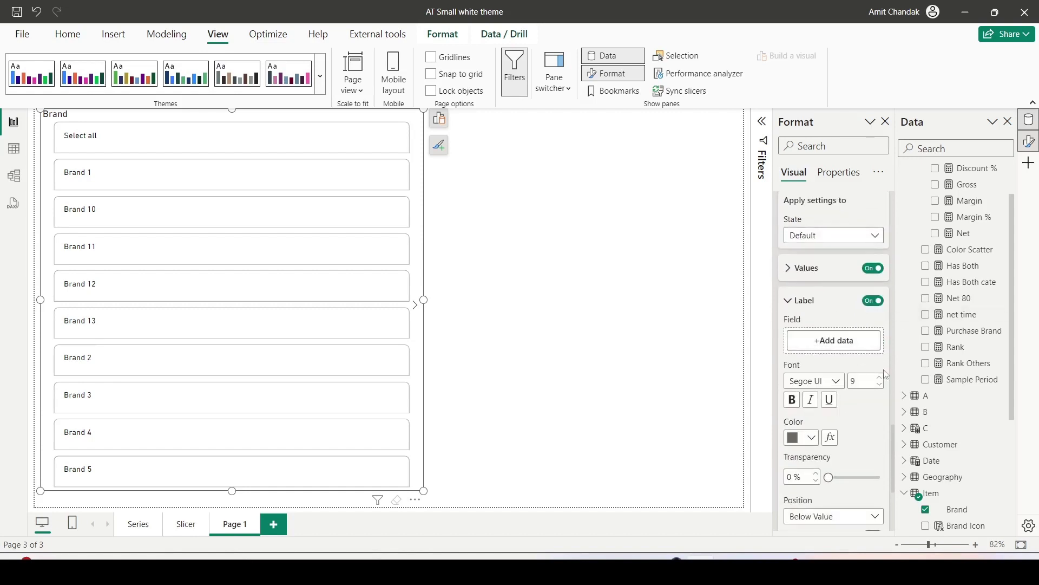
scroll(957, 347, "down", 4)
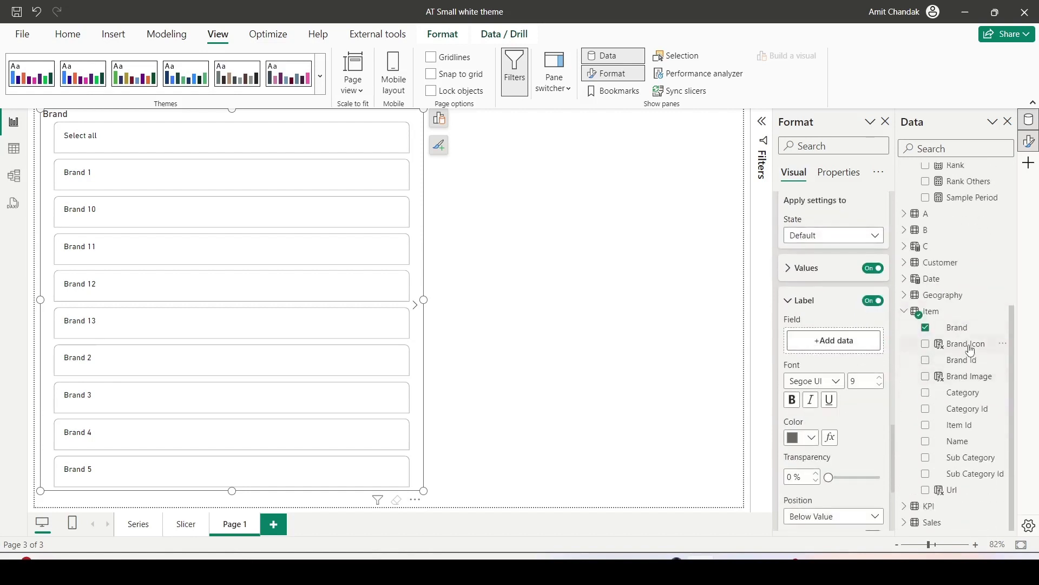
left_click_drag(966, 346, 847, 346)
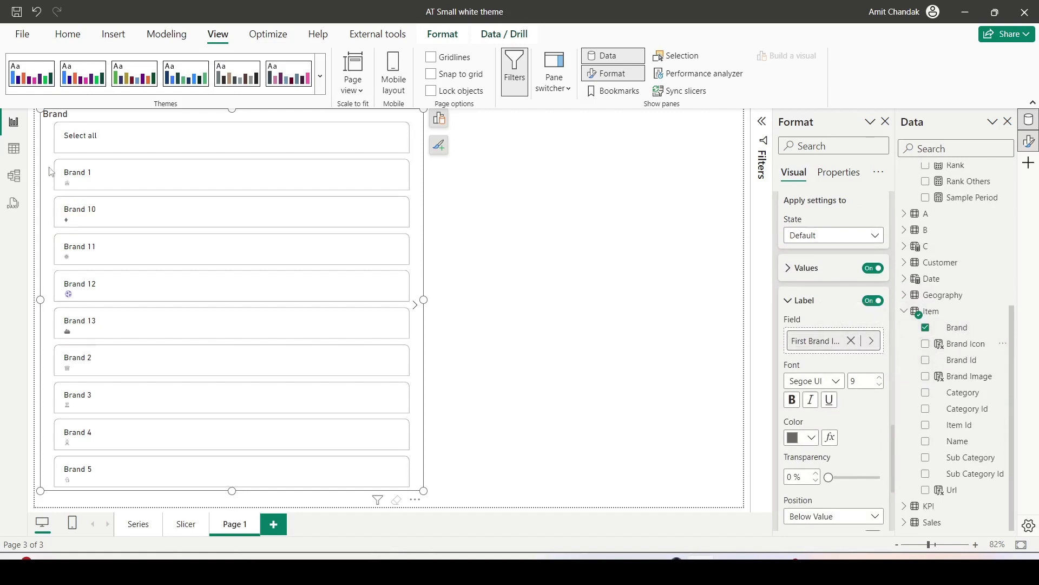
scroll(812, 306, "down", 2)
scroll(812, 305, "down", 2)
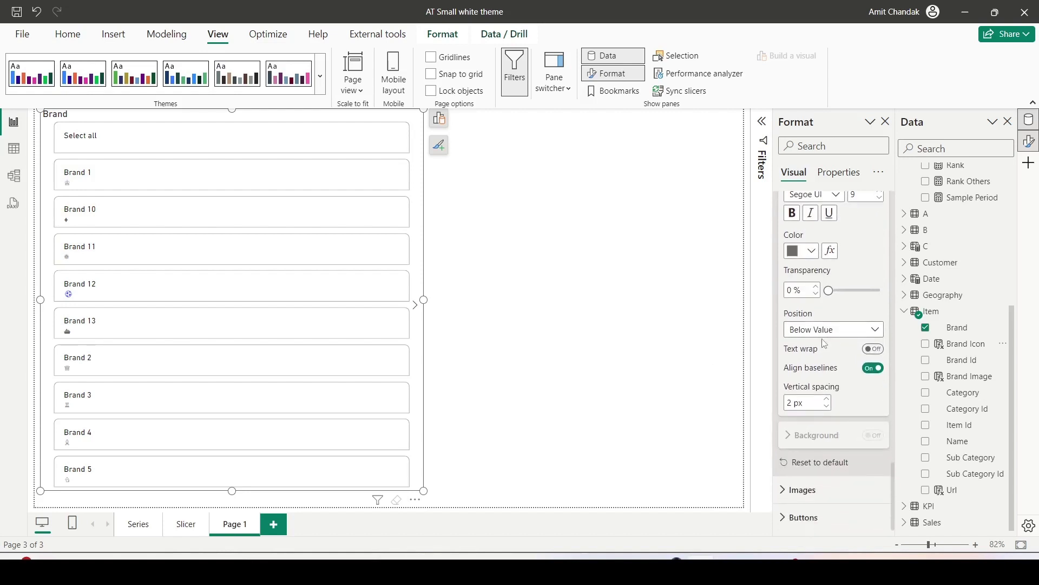
Step: Place the label Above Value with 1 px vertical spacing
left_click(821, 329)
left_click(820, 362)
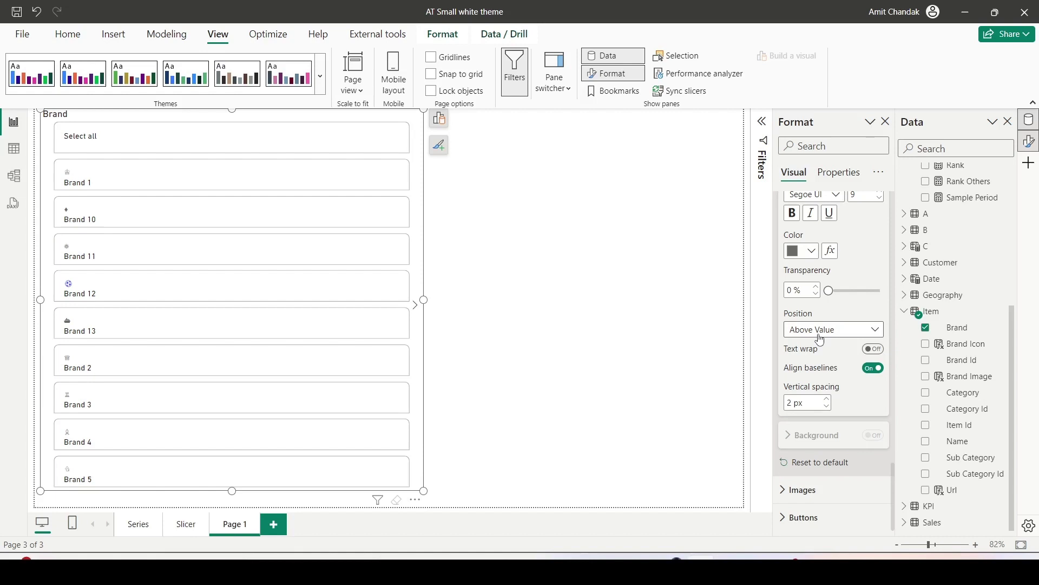
left_click(821, 331)
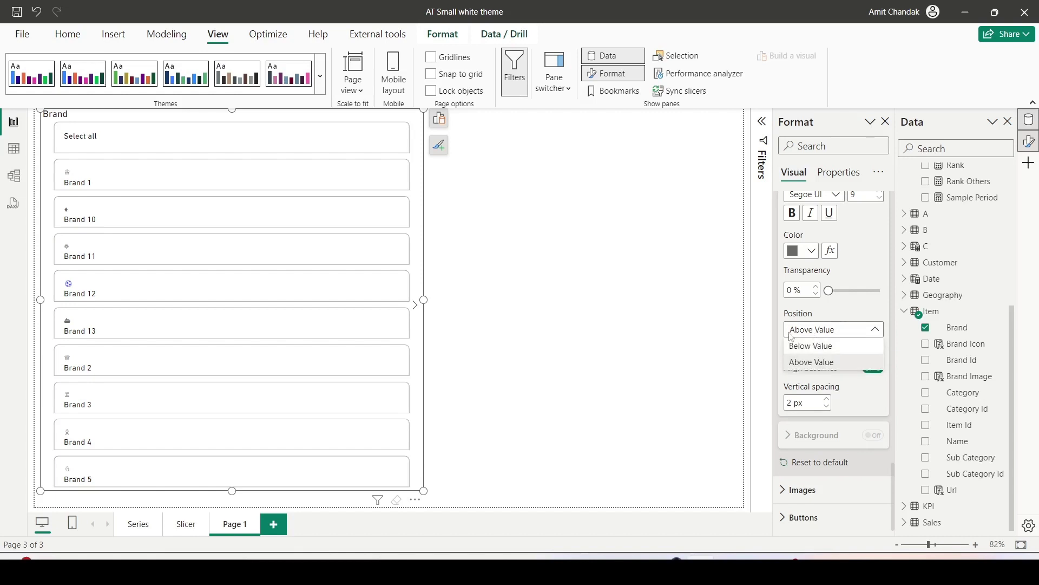
left_click(855, 319)
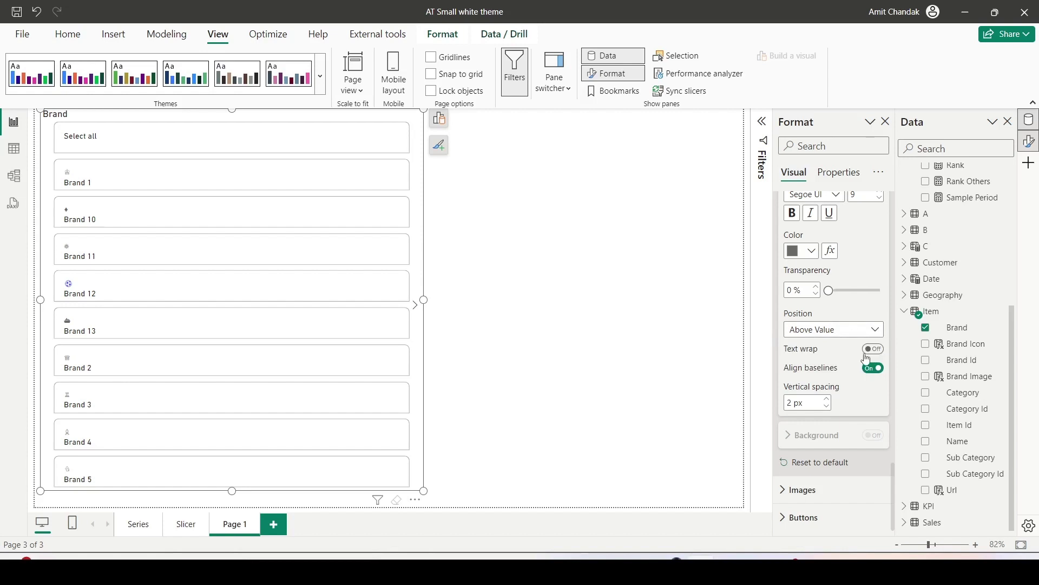
left_click(827, 407)
Step: Add Brand Image as the image field for the slicer buttons
left_click(804, 489)
scroll(808, 324, "down", 5)
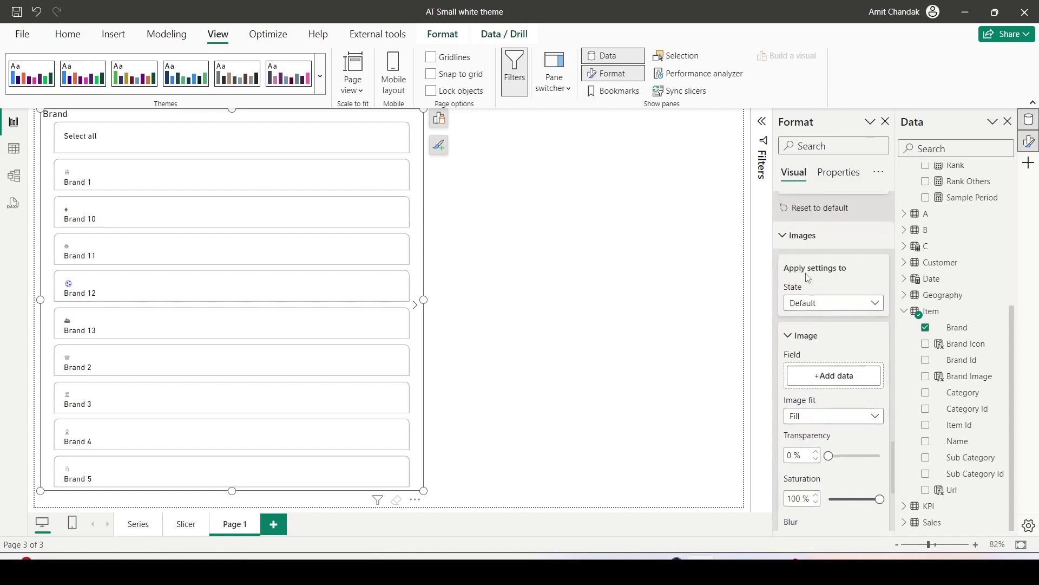
scroll(809, 277, "down", 1)
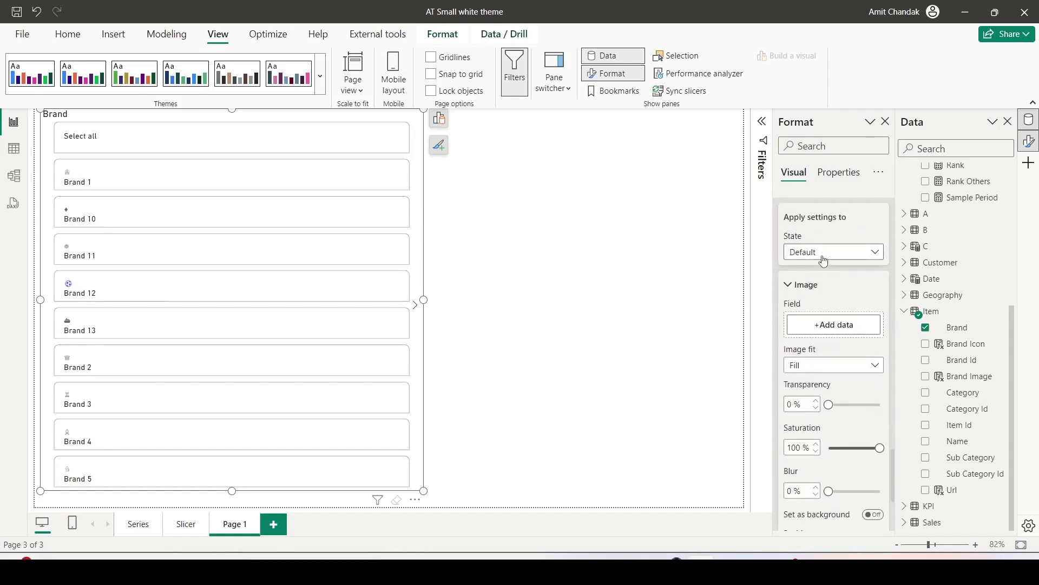
scroll(820, 306, "down", 1)
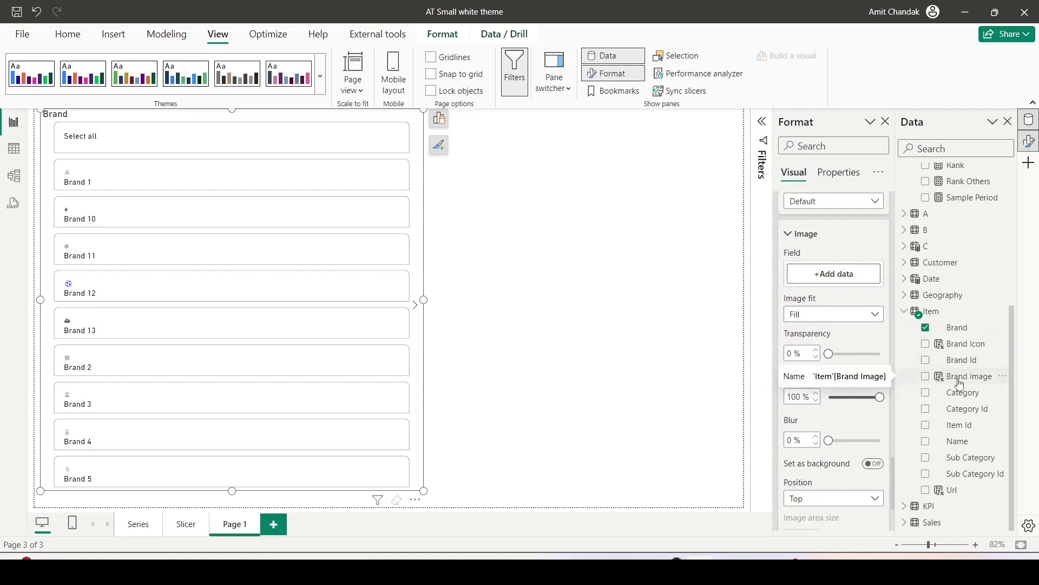
left_click_drag(959, 382, 843, 281)
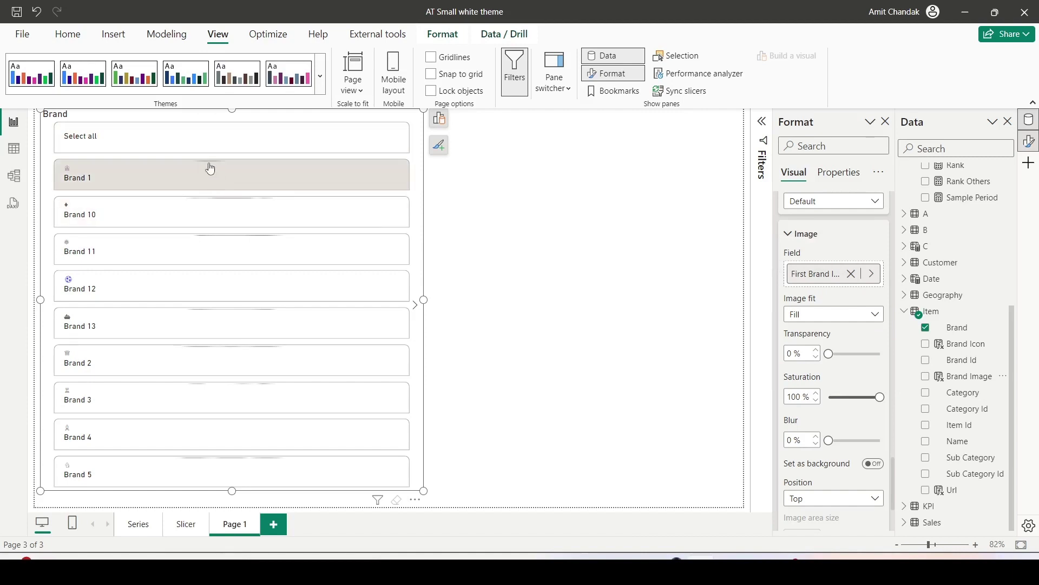
key("ctrl+2")
left_click_drag(189, 149, 228, 174)
key("Escape")
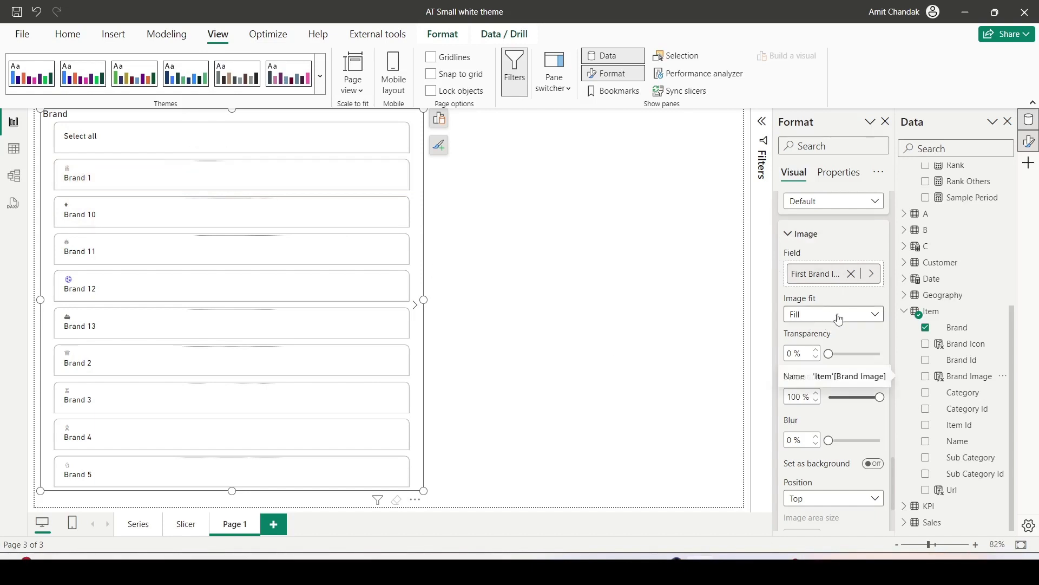
Step: Set the image position to Left and image fit to Normal
scroll(849, 427, "down", 1)
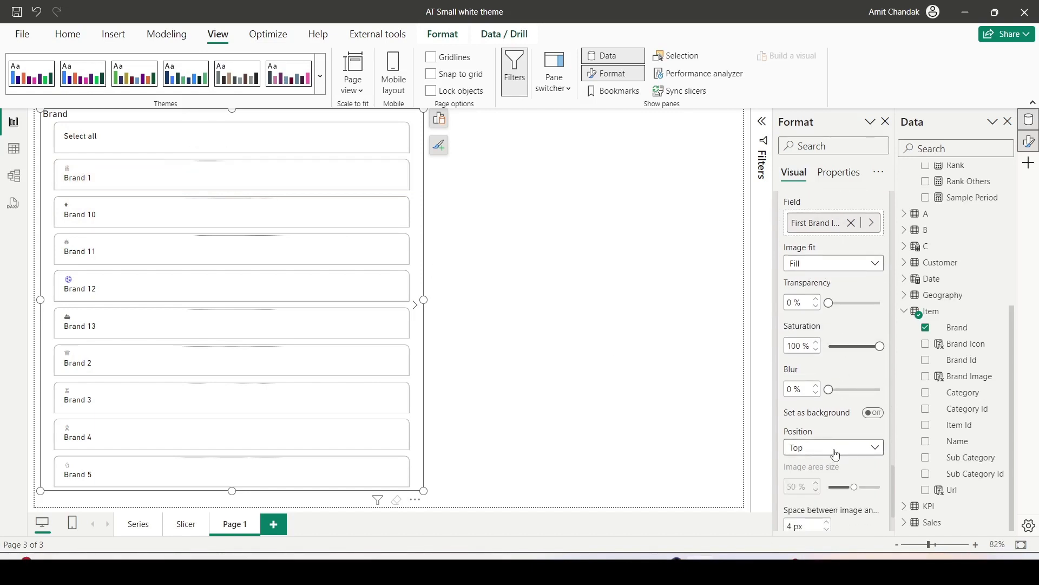
left_click(834, 448)
left_click(810, 464)
left_click(818, 264)
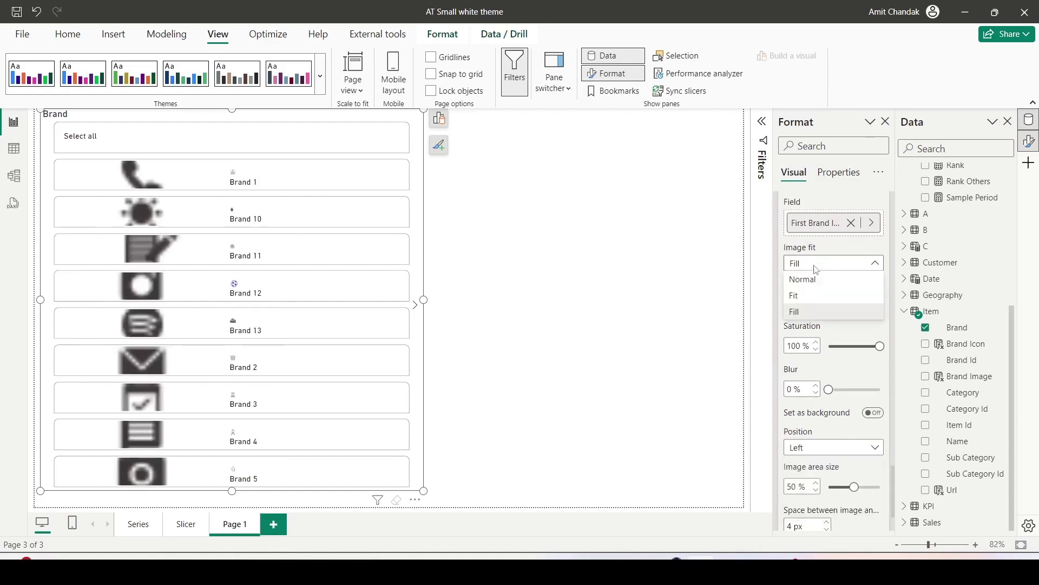
left_click(805, 307)
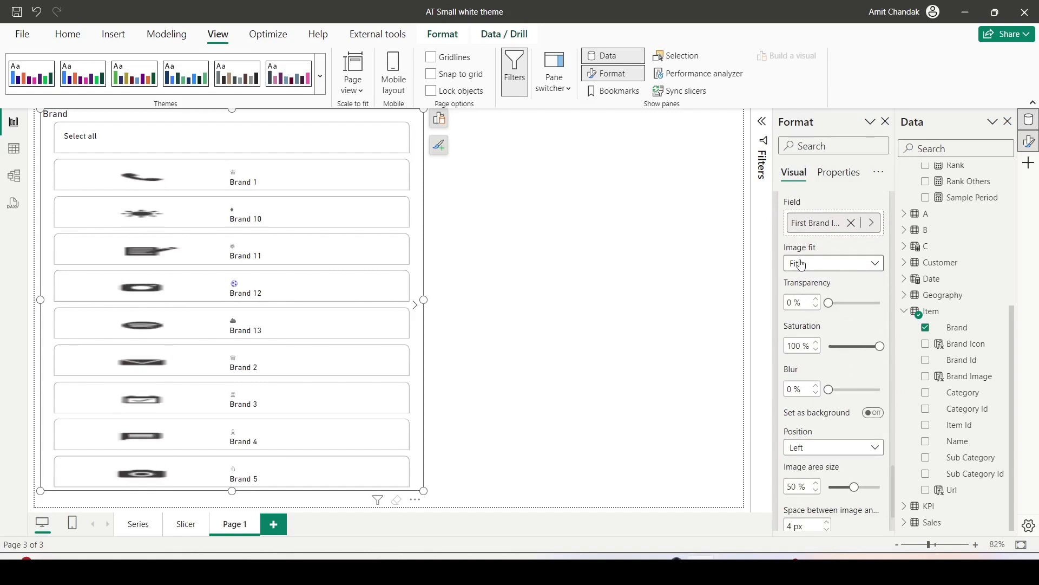
left_click(807, 265)
left_click(801, 280)
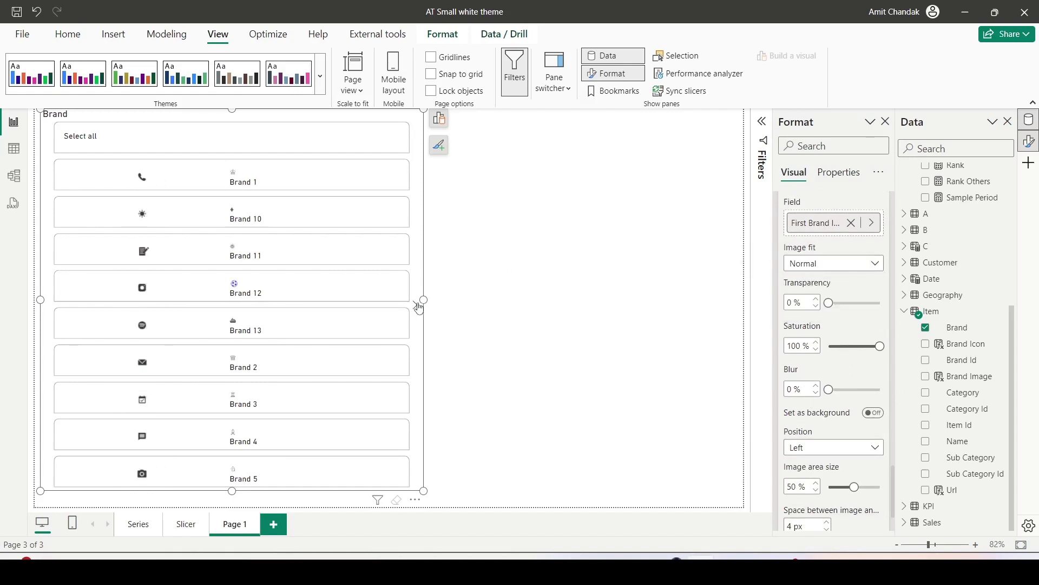
Step: Narrow the Brand slicer and shrink the image area size to 22%
left_click_drag(423, 300, 216, 301)
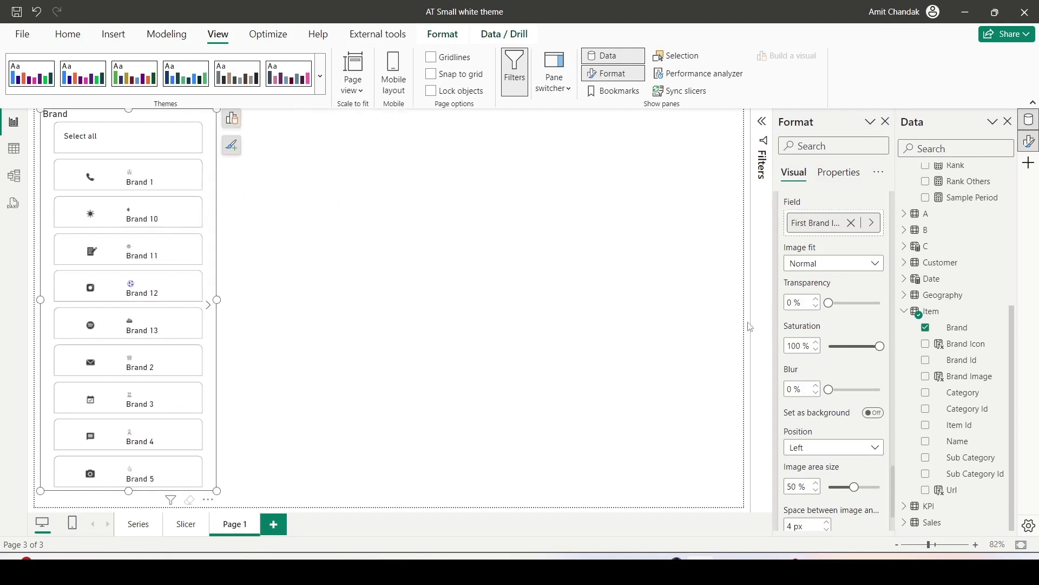
scroll(844, 449, "down", 1)
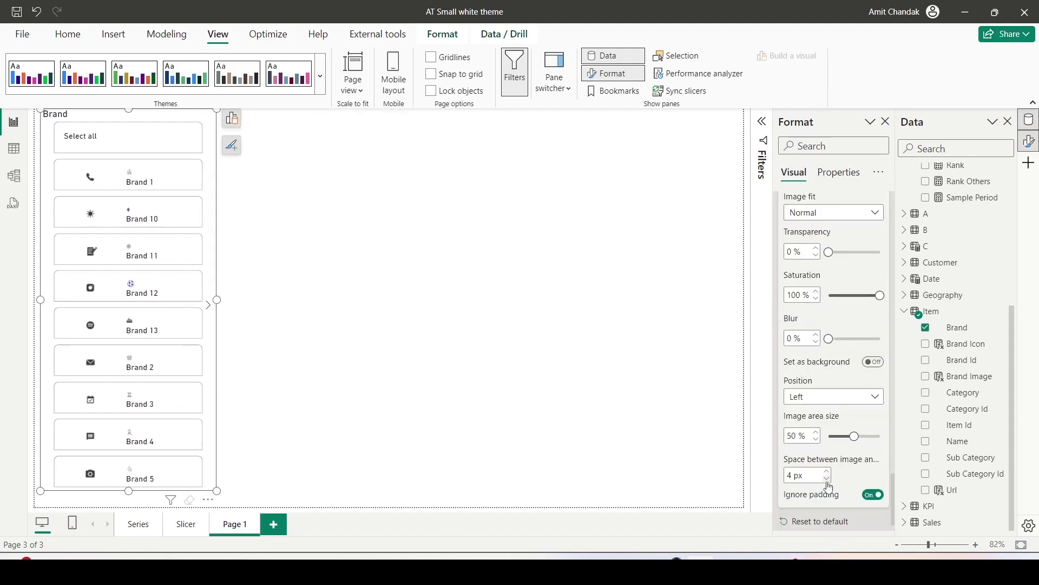
left_click(839, 436)
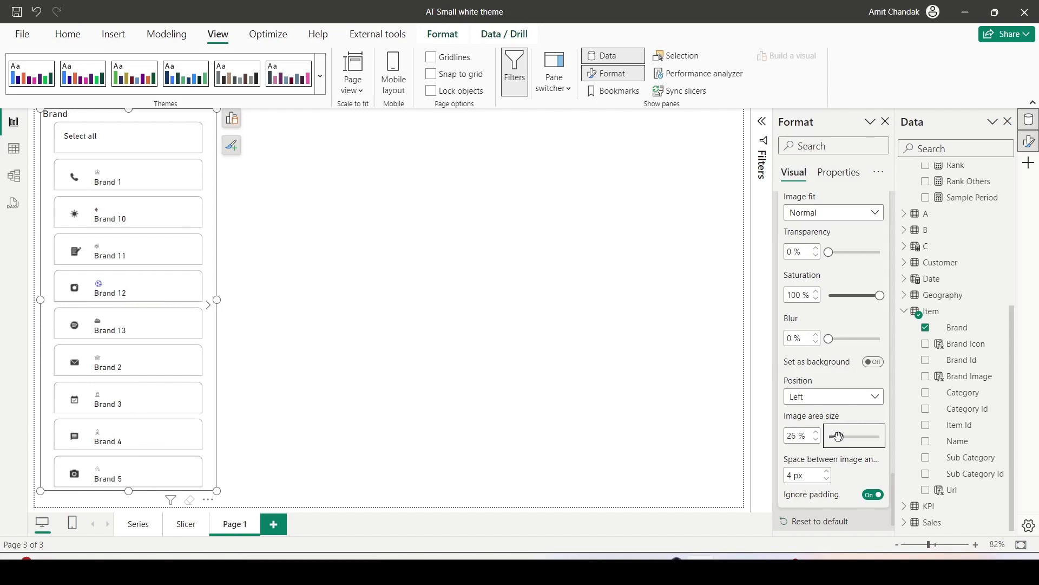
left_click_drag(839, 436, 836, 436)
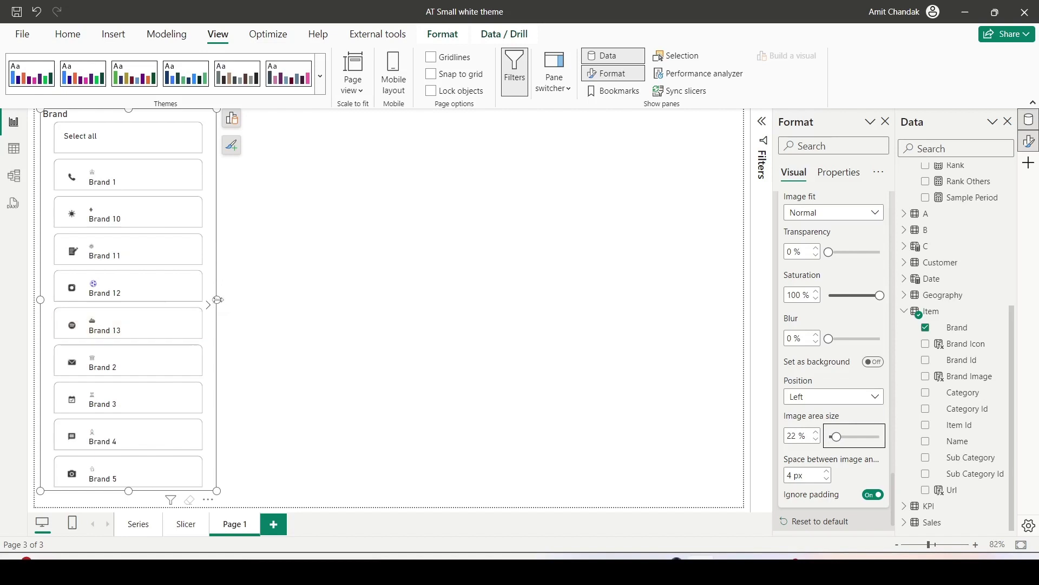
left_click_drag(217, 299, 193, 311)
Step: Switch overflow back to continuous scrolling and apply button settings to the Selected state
scroll(840, 328, "up", 5)
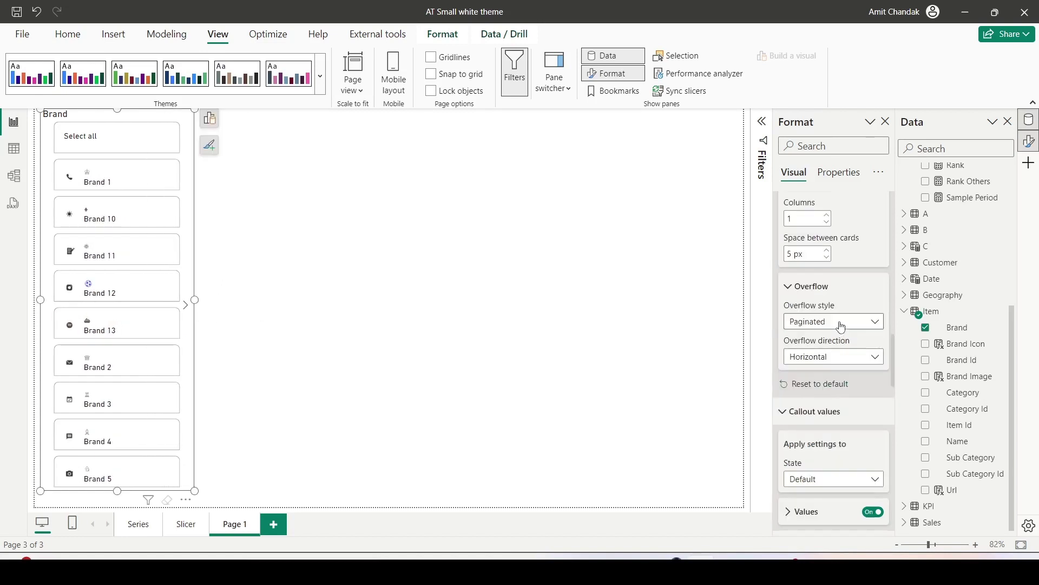
left_click(841, 322)
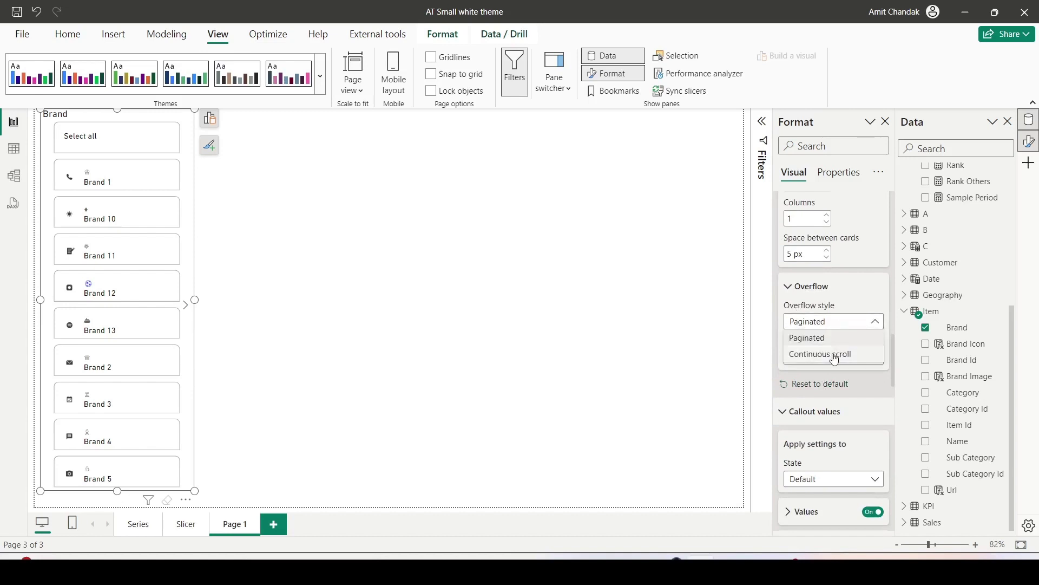
scroll(836, 356, "down", 5)
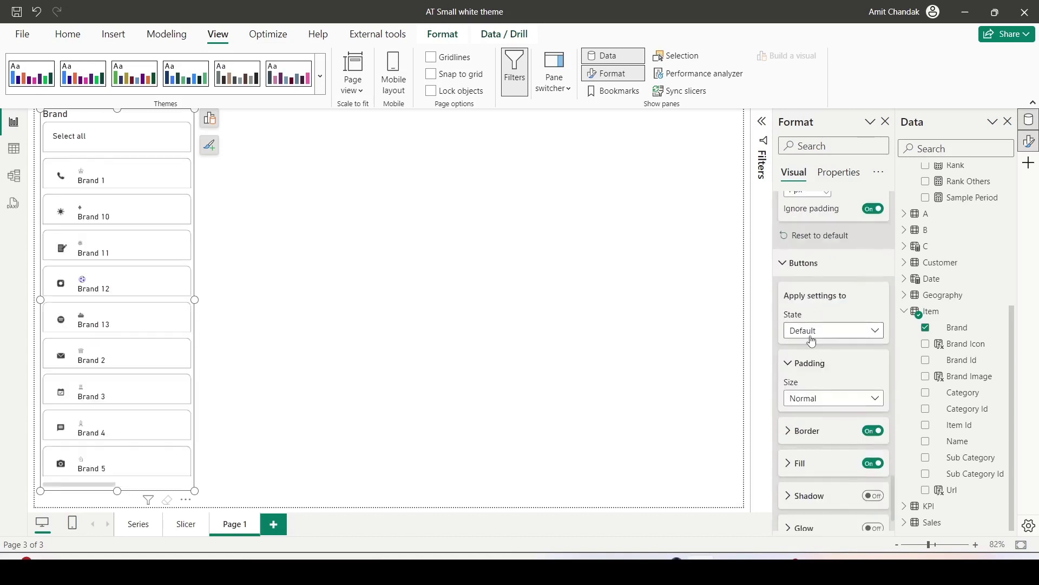
scroll(826, 356, "up", 1)
scroll(823, 341, "down", 1)
scroll(823, 341, "down", 1)
left_click(818, 335)
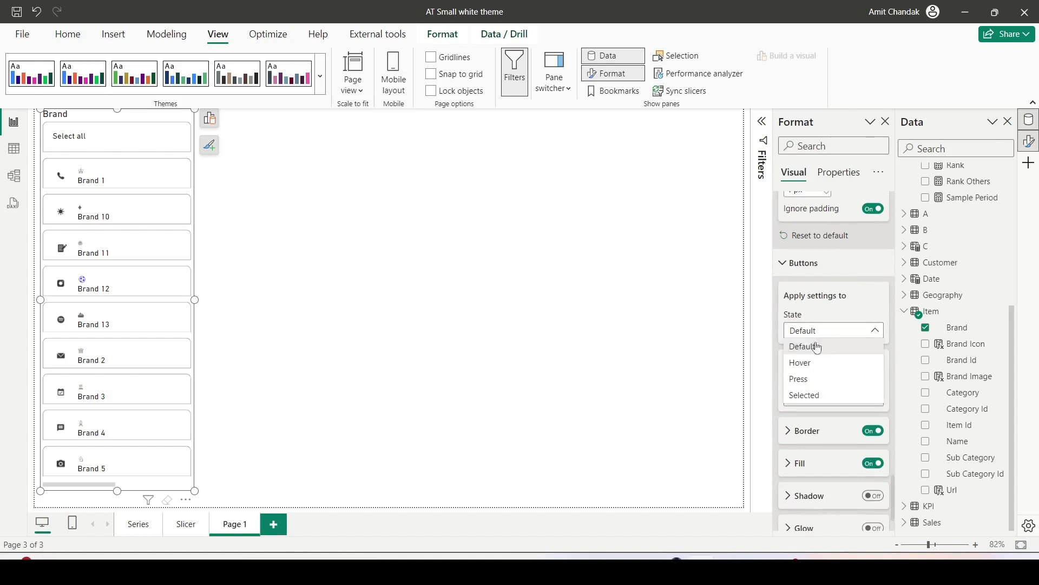
left_click(813, 394)
scroll(841, 383, "down", 3)
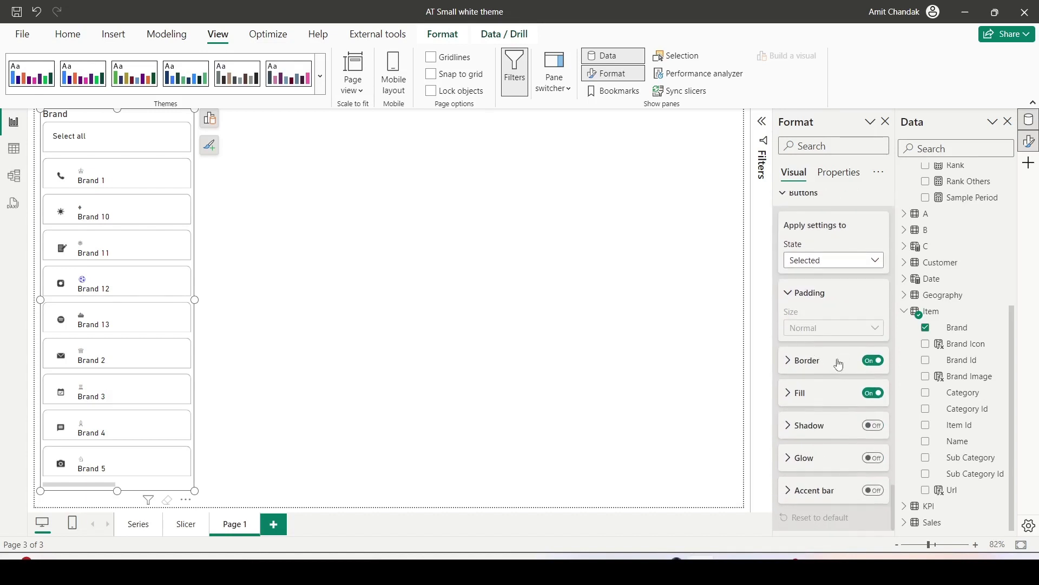
Step: Turn off the border for selected buttons, previewing with Brand 1
left_click(793, 367)
left_click(793, 366)
left_click(873, 363)
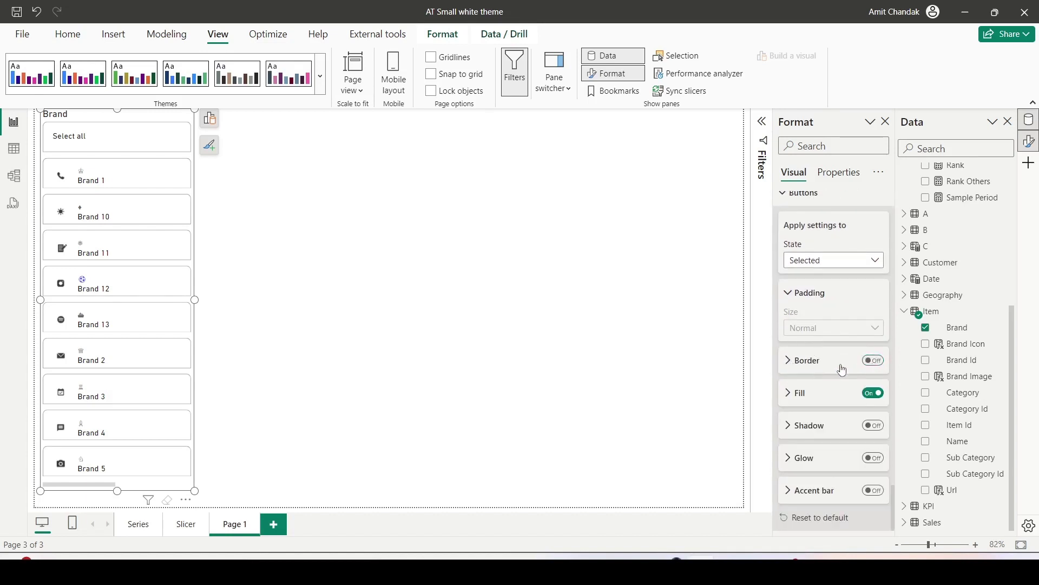
left_click(132, 180)
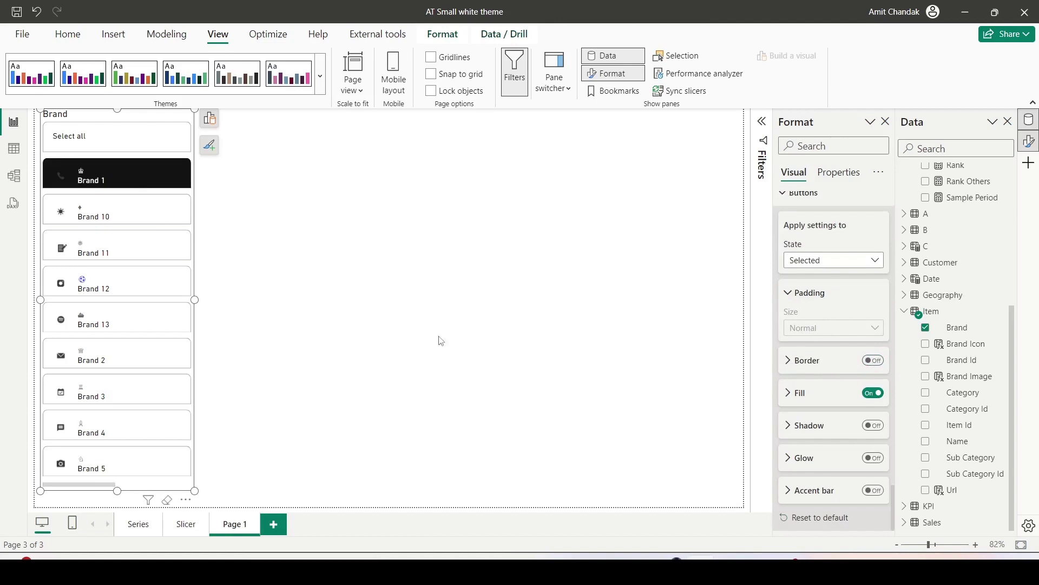
left_click(157, 186)
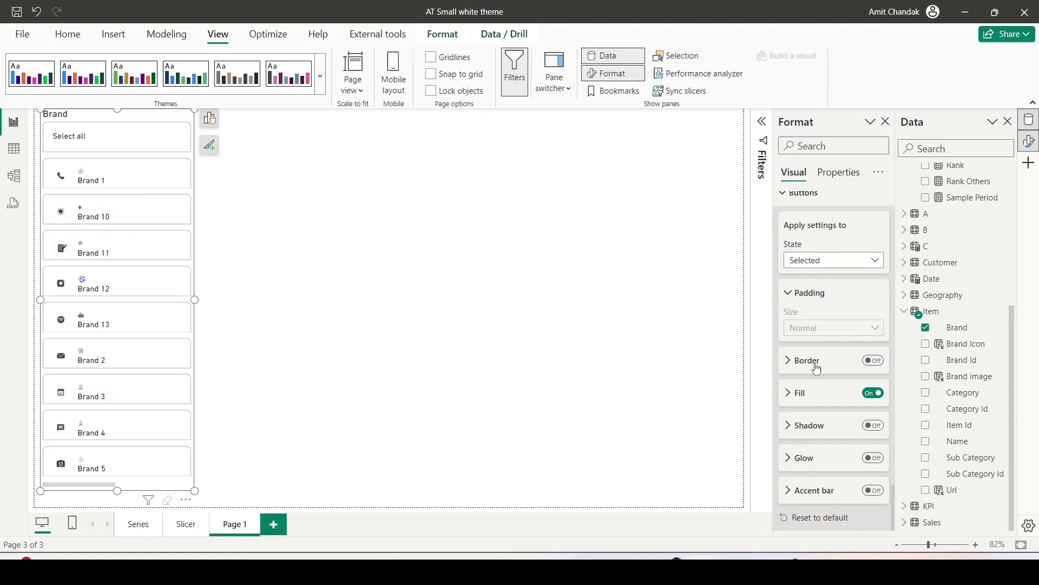
Step: Give selected buttons an orange fill and preview it on Brand 1
left_click(794, 395)
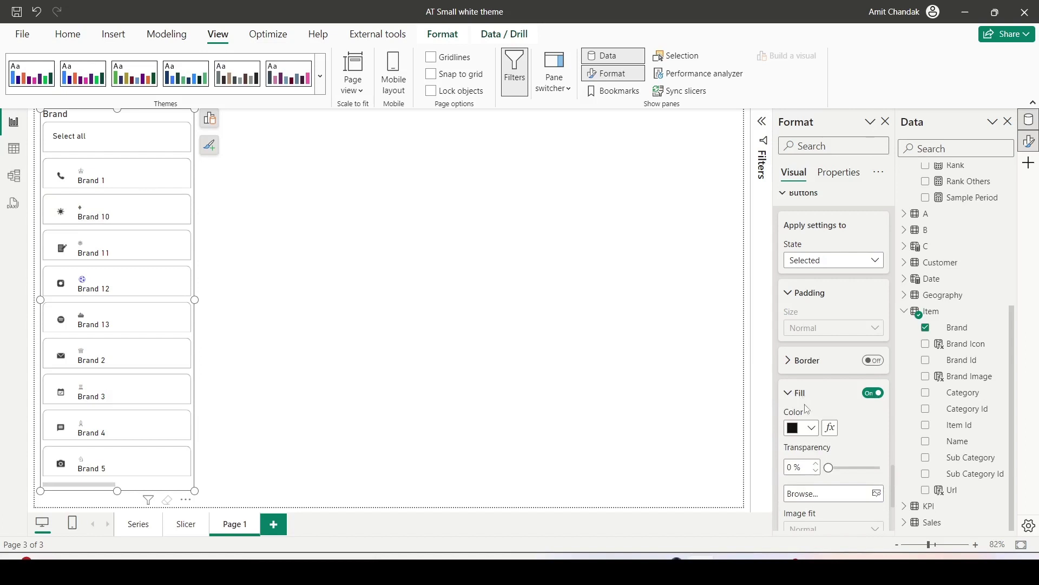
left_click(817, 382)
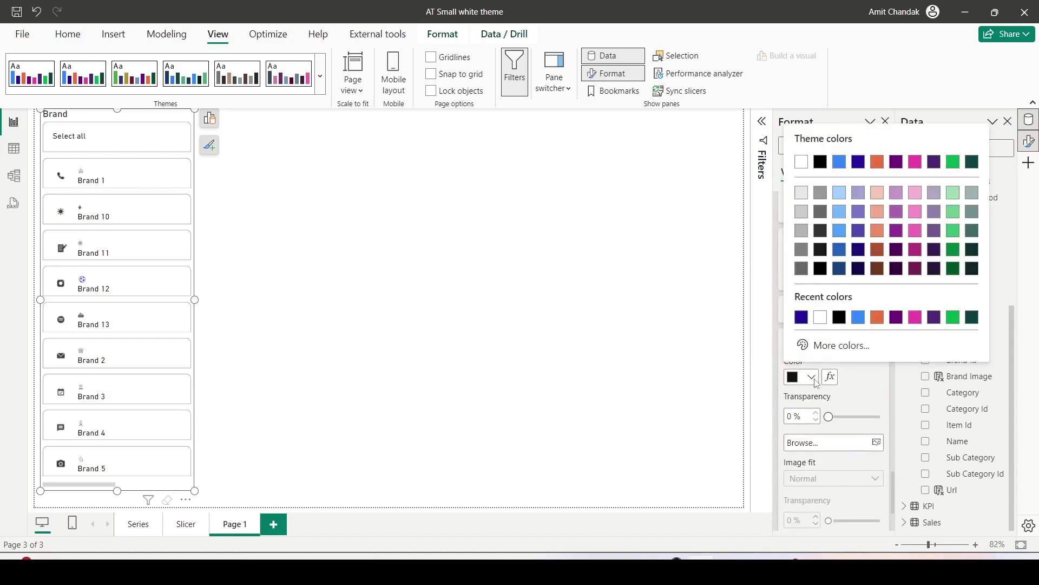
left_click(877, 317)
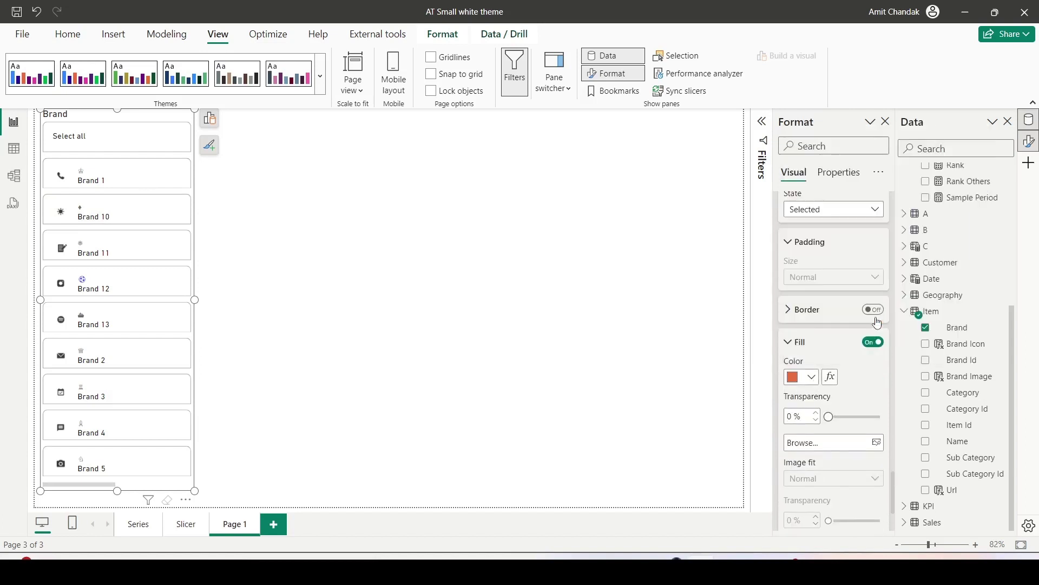
left_click(154, 169)
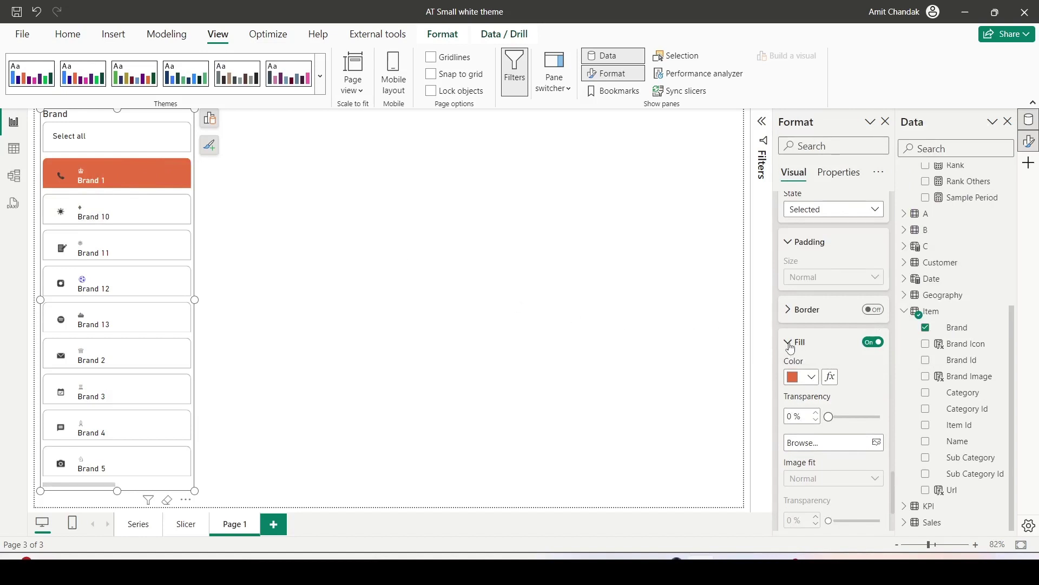
left_click(790, 347)
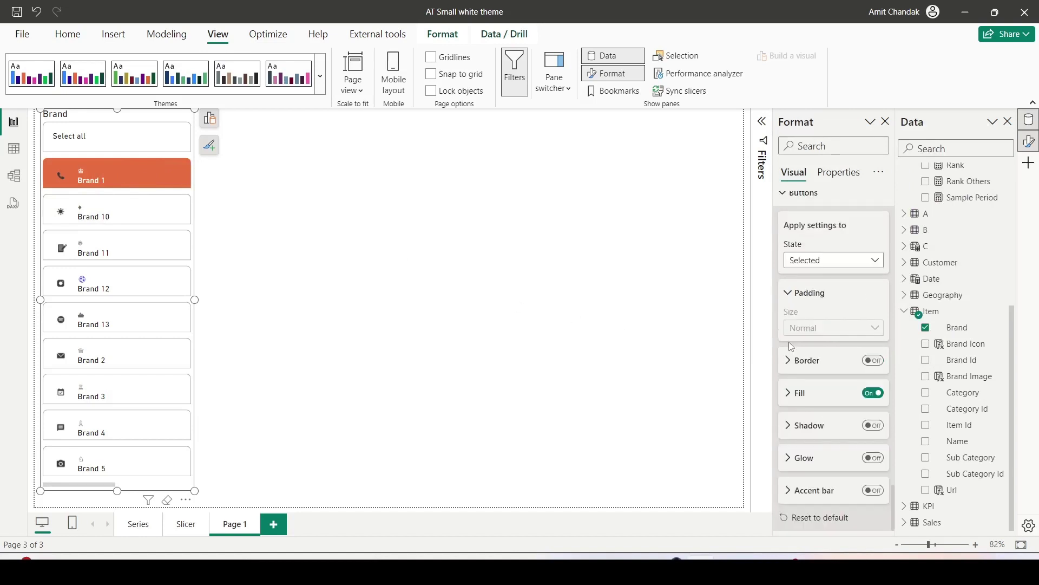
Step: Try shadow and glow on selected buttons, then keep only an accent bar
left_click(872, 427)
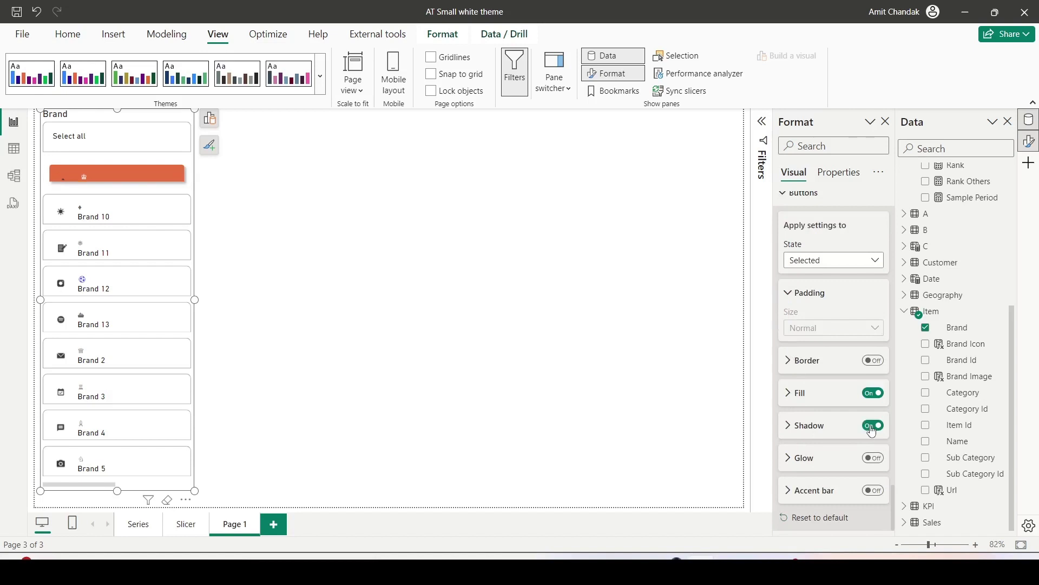
left_click(872, 427)
left_click(872, 458)
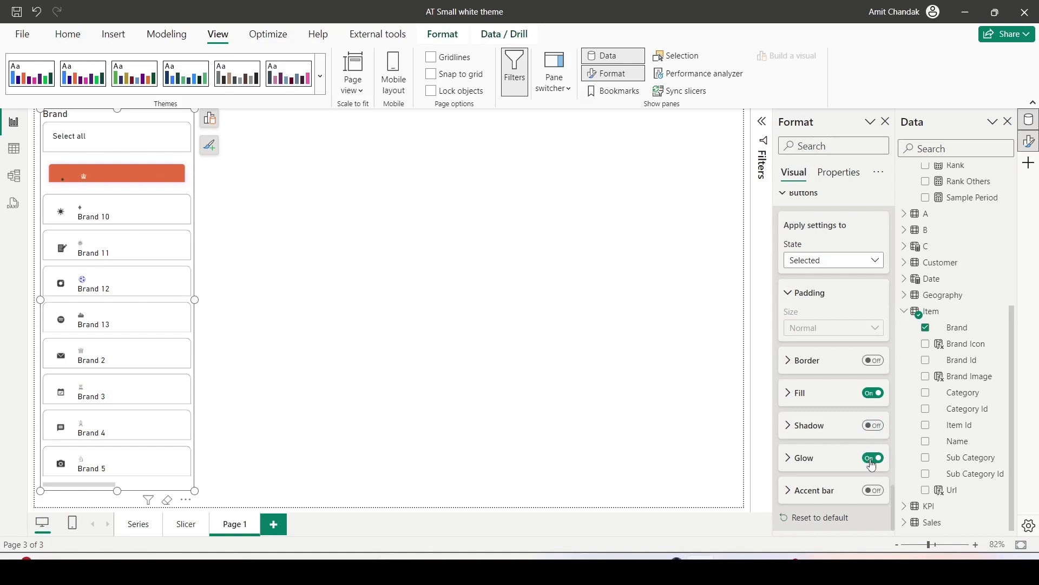
left_click(872, 460)
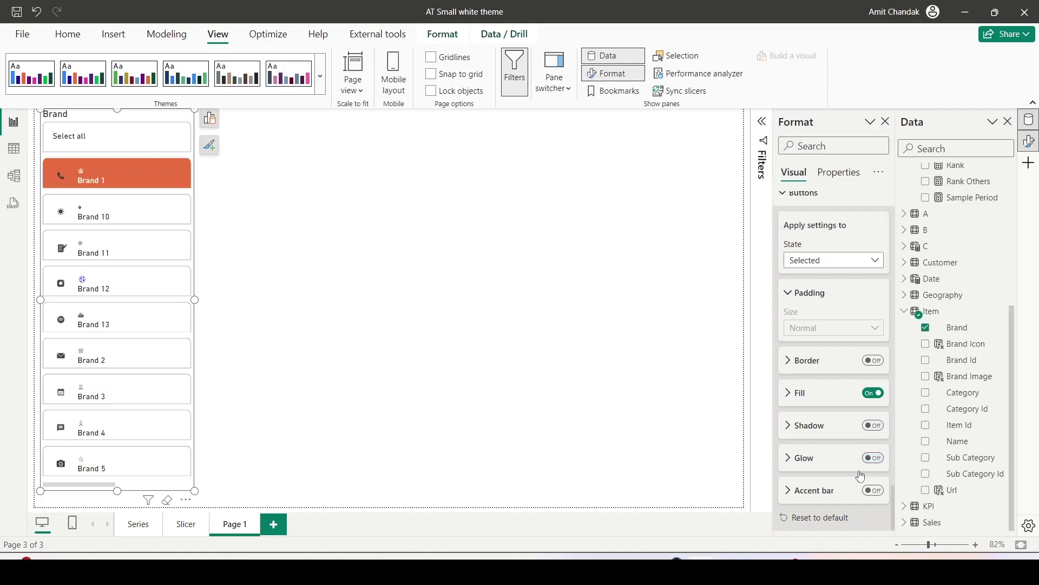
left_click(871, 492)
Step: Switch to the Default button state and turn on its accent bar
left_click(826, 269)
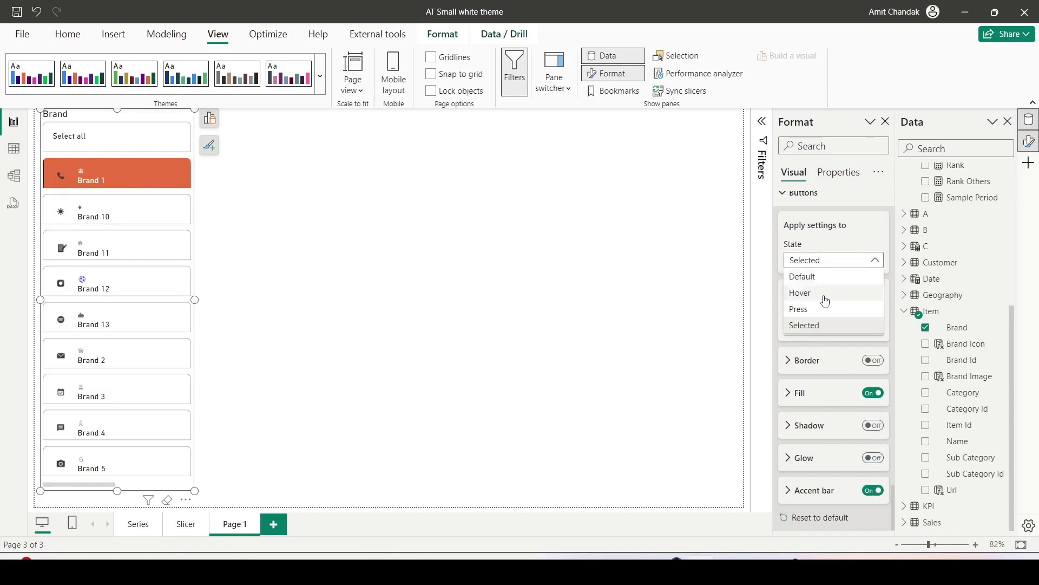
left_click(806, 277)
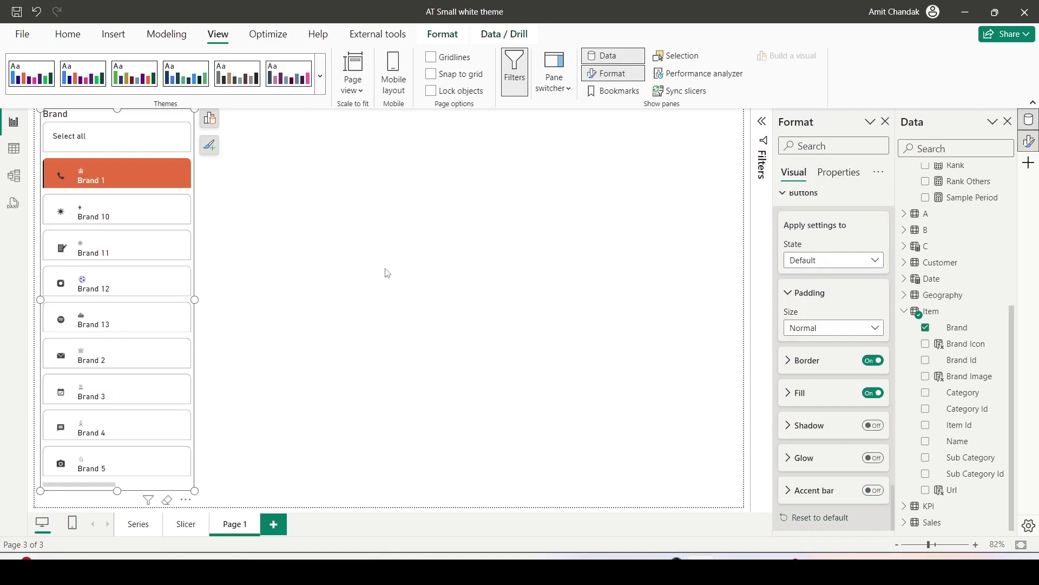
left_click(879, 493)
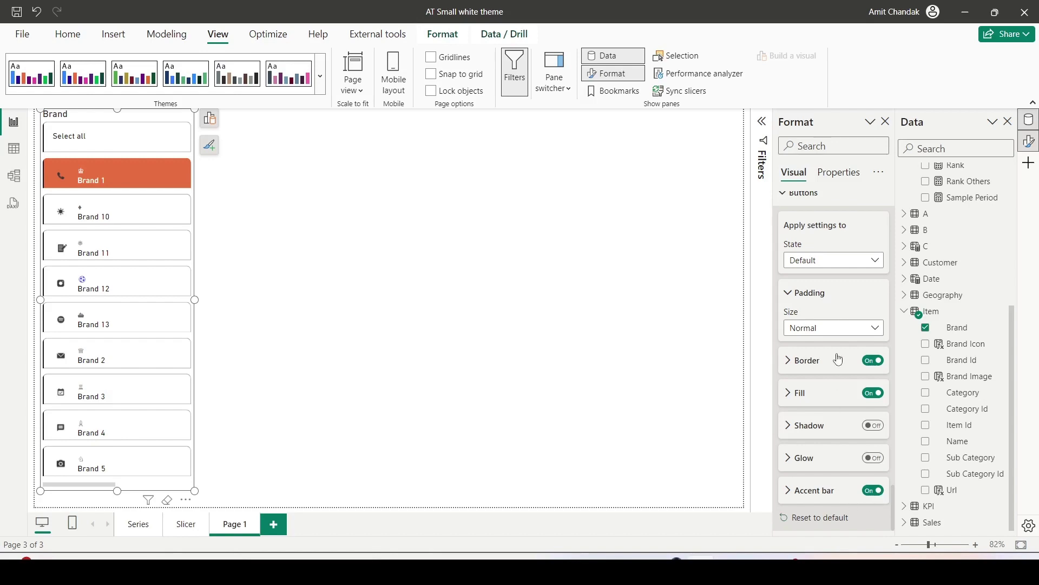
scroll(842, 358, "up", 15)
scroll(842, 358, "up", 5)
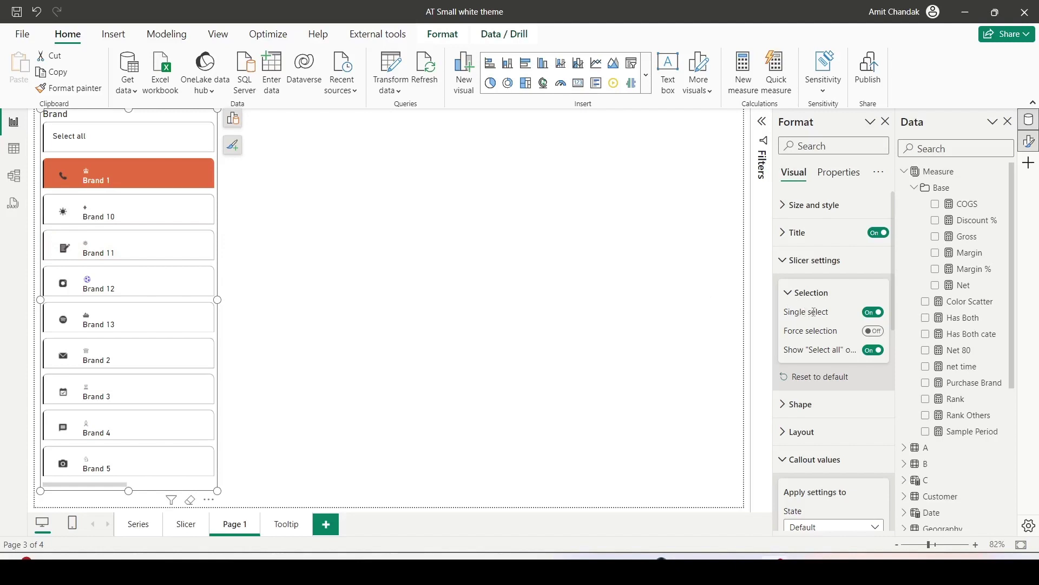
Step: Turn off Single select, test by selecting Brand 10 and Brand 11, then clear them
left_click_drag(772, 301, 909, 324)
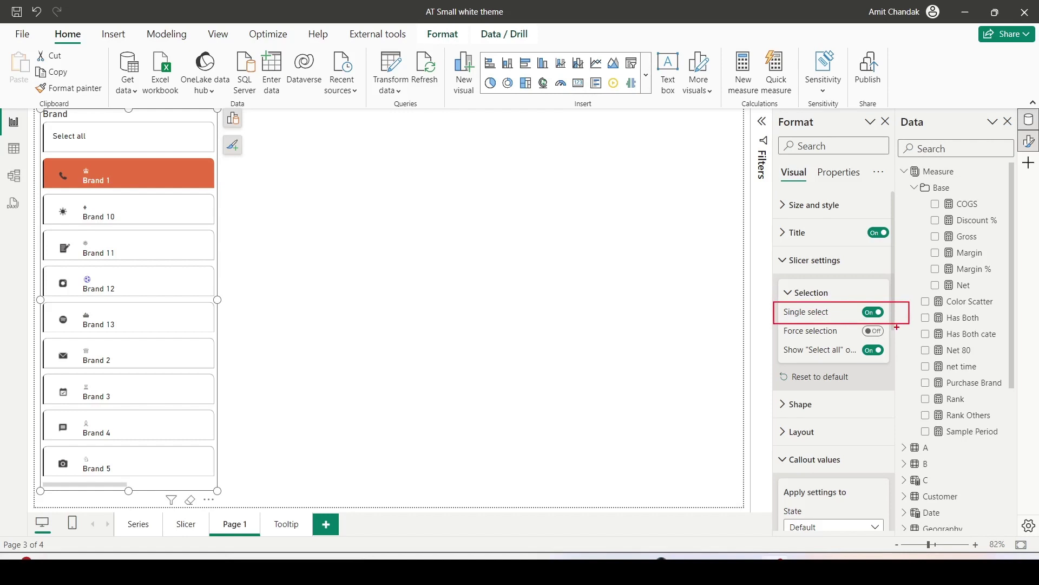
left_click(873, 312)
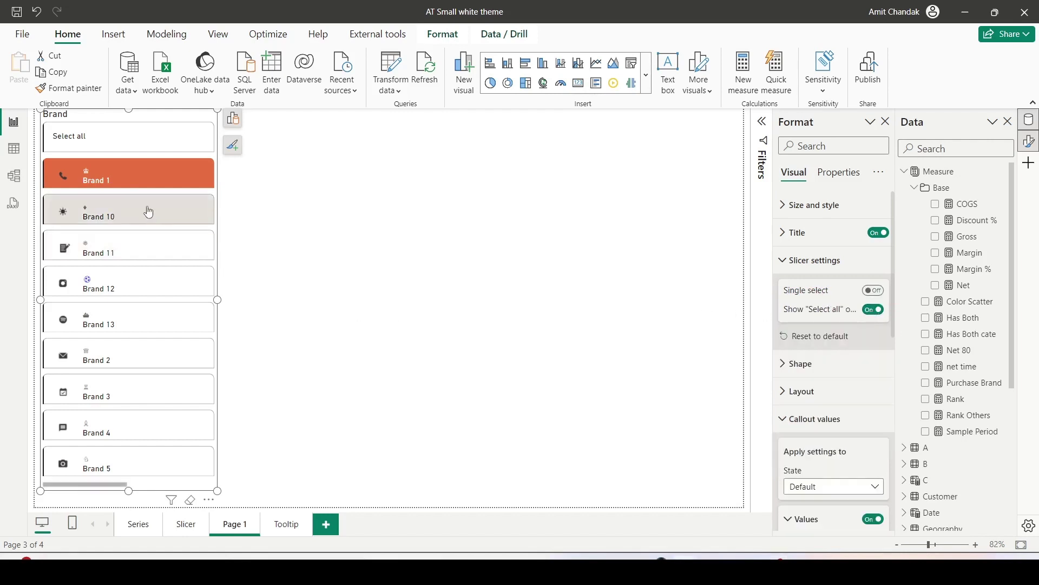
left_click(117, 224)
left_click(113, 245)
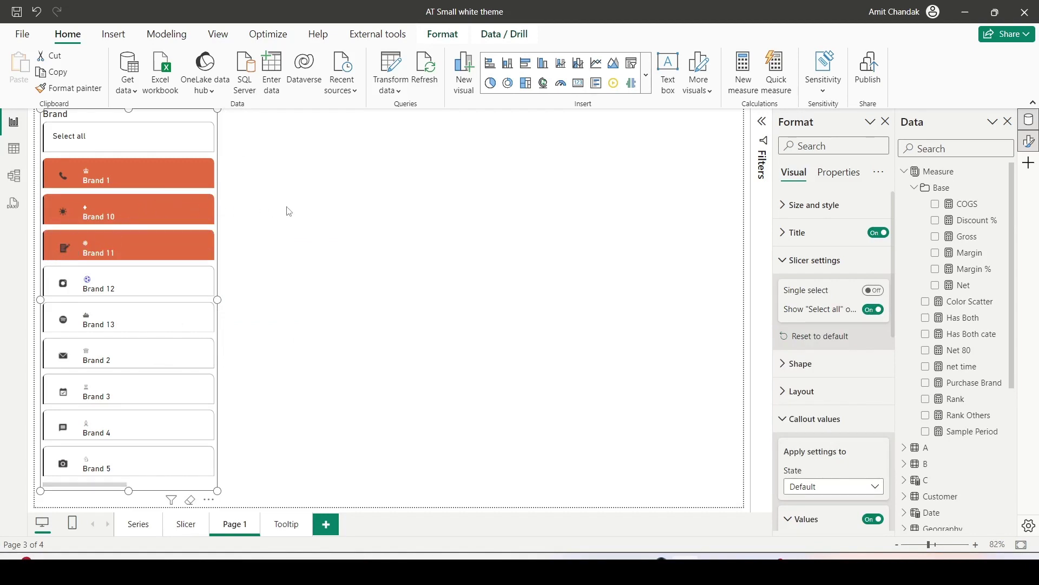
left_click(358, 224)
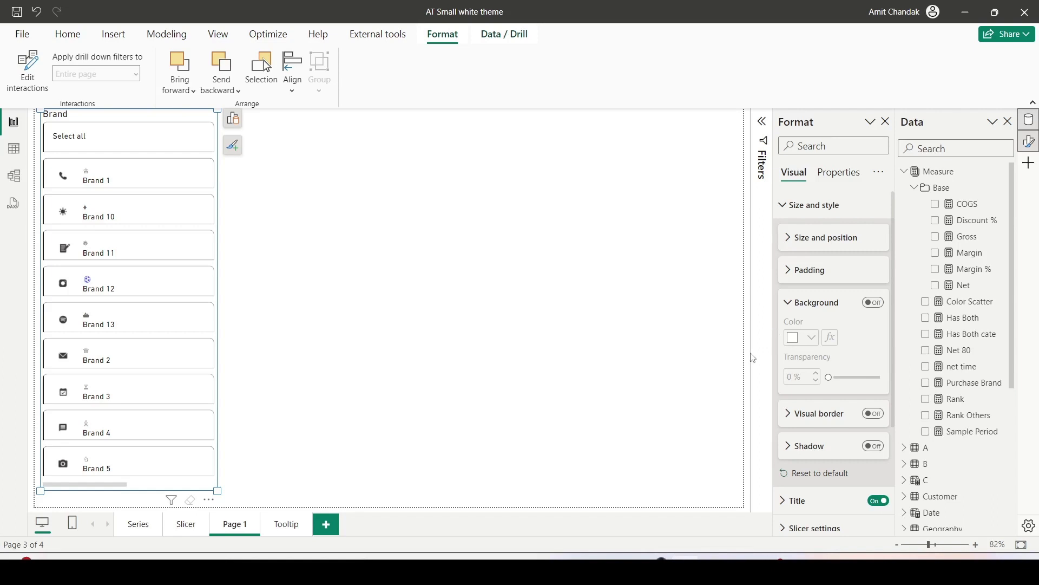
Step: Change the slicer layout rows from 10 to 6 and reselect the Brand slicer
scroll(784, 358, "down", 4)
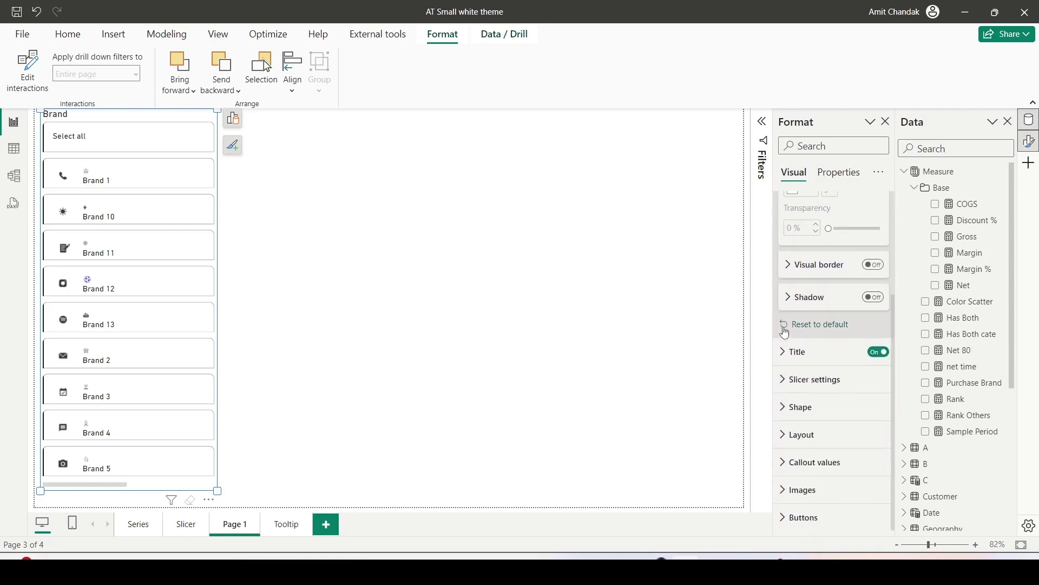
left_click(785, 379)
scroll(785, 379, "down", 2)
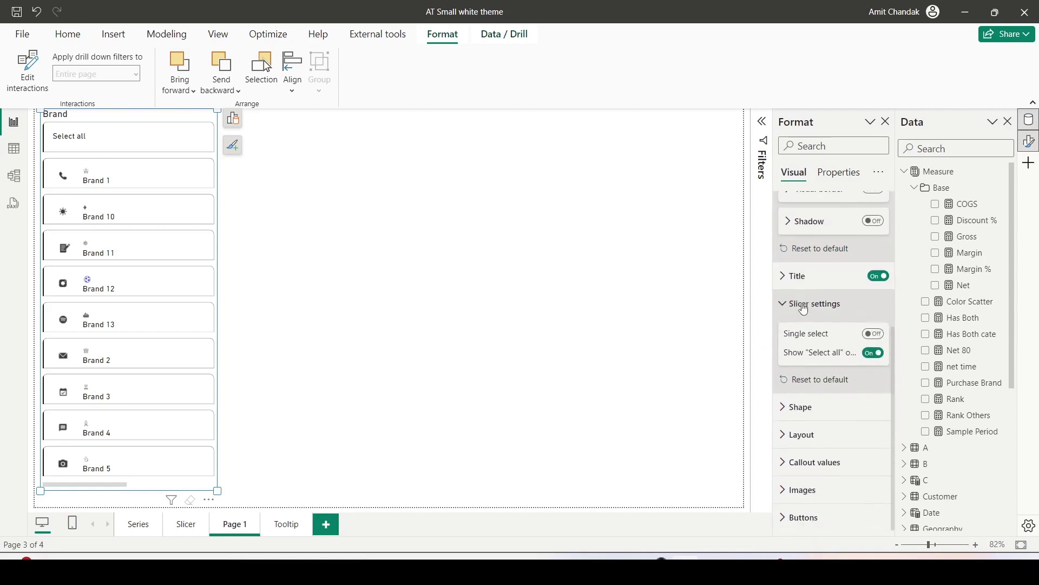
left_click(784, 409)
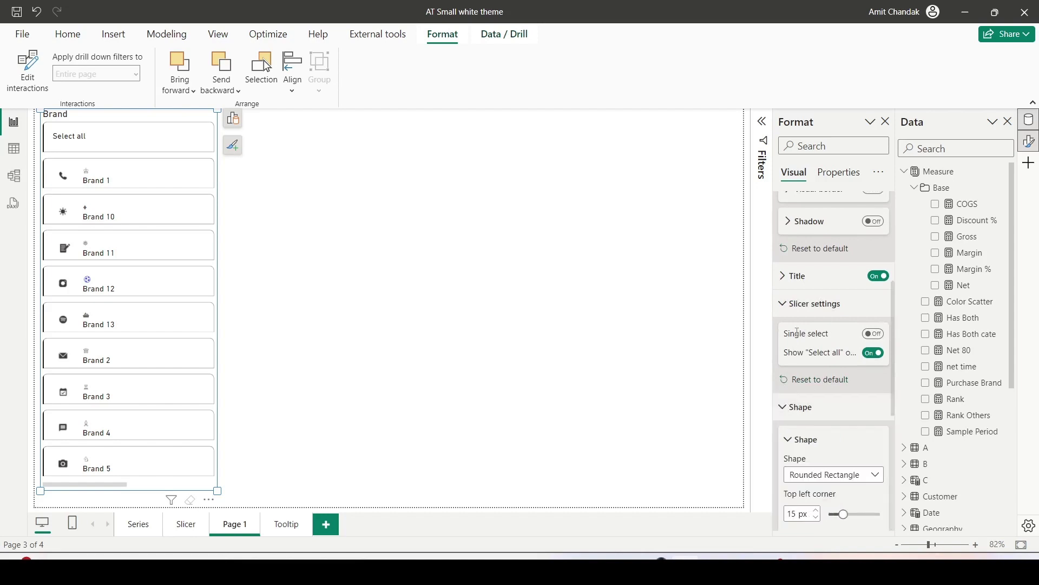
scroll(799, 328, "down", 5)
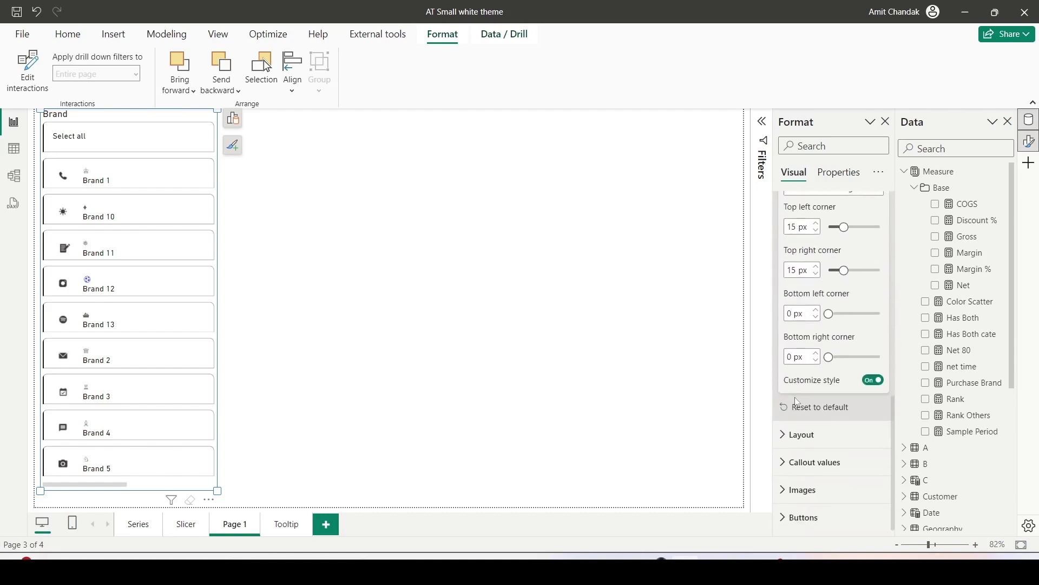
left_click(796, 433)
scroll(812, 335, "down", 3)
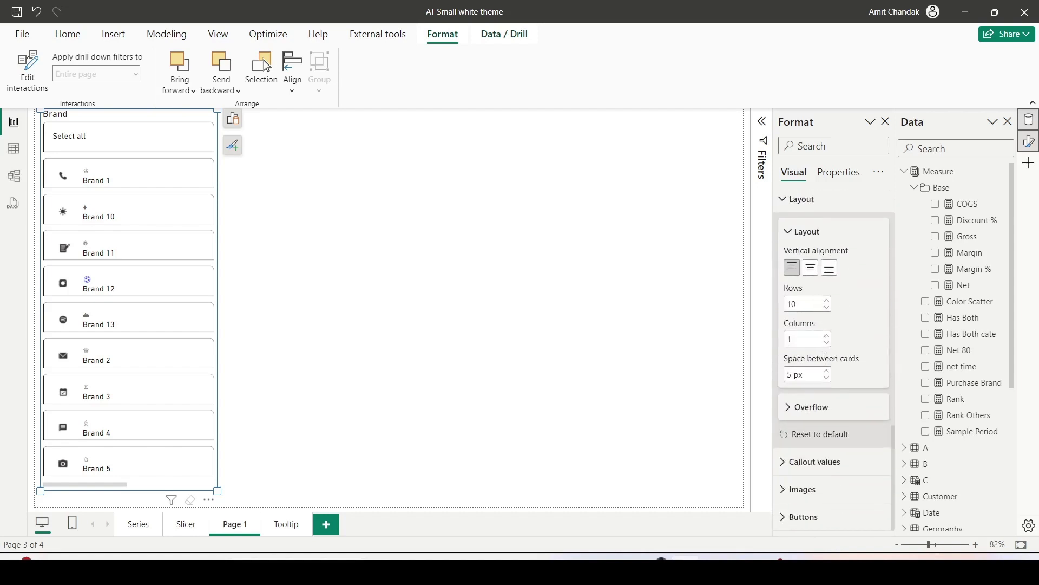
double_click(786, 304)
type("6")
left_click(568, 295)
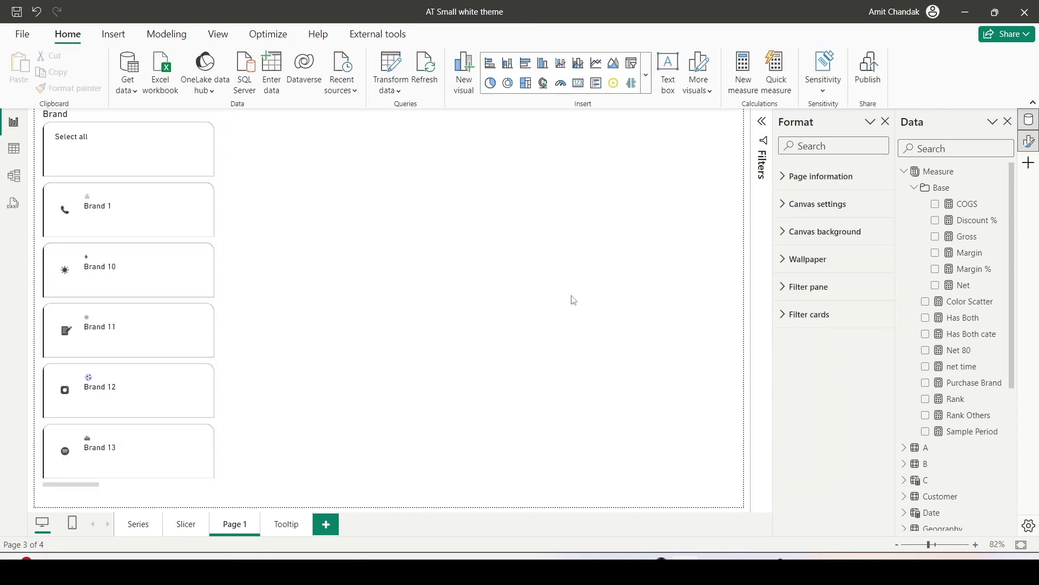
left_click(211, 122)
scroll(785, 398, "down", 10)
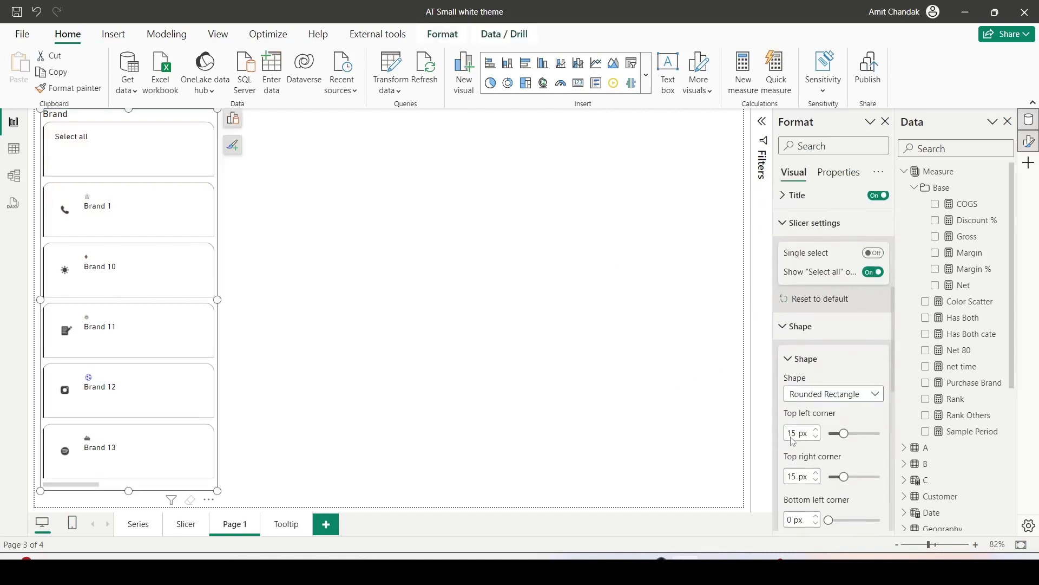
Step: Switch on Shadow and Glow for the Brand slicer buttons
scroll(790, 415, "down", 2)
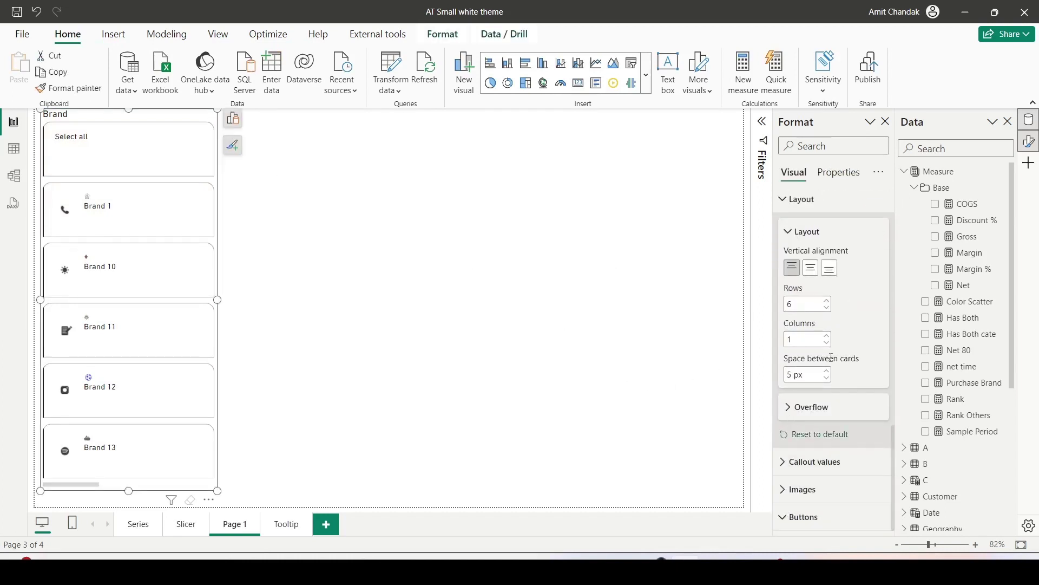
scroll(834, 303, "down", 3)
scroll(822, 303, "down", 3)
scroll(866, 427, "down", 1)
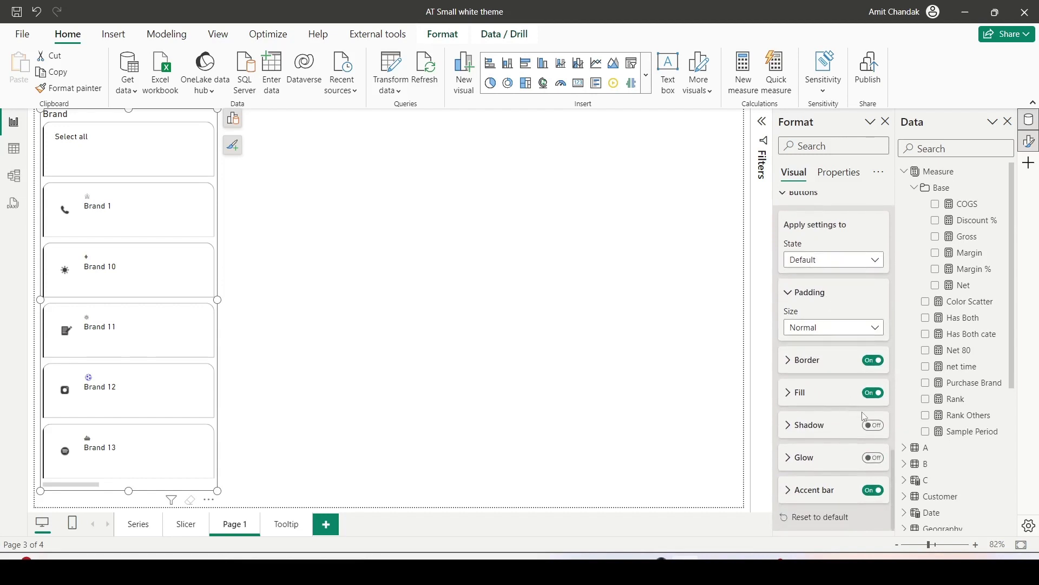
left_click(872, 426)
left_click(873, 458)
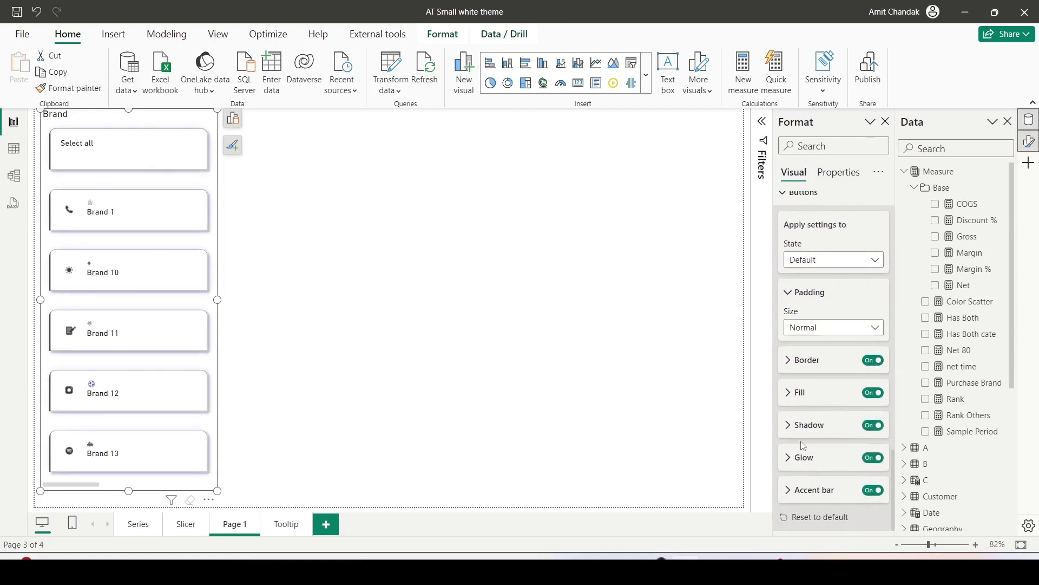
Step: Set the button shadow to an Outside offset positioned bottom right
left_click(790, 426)
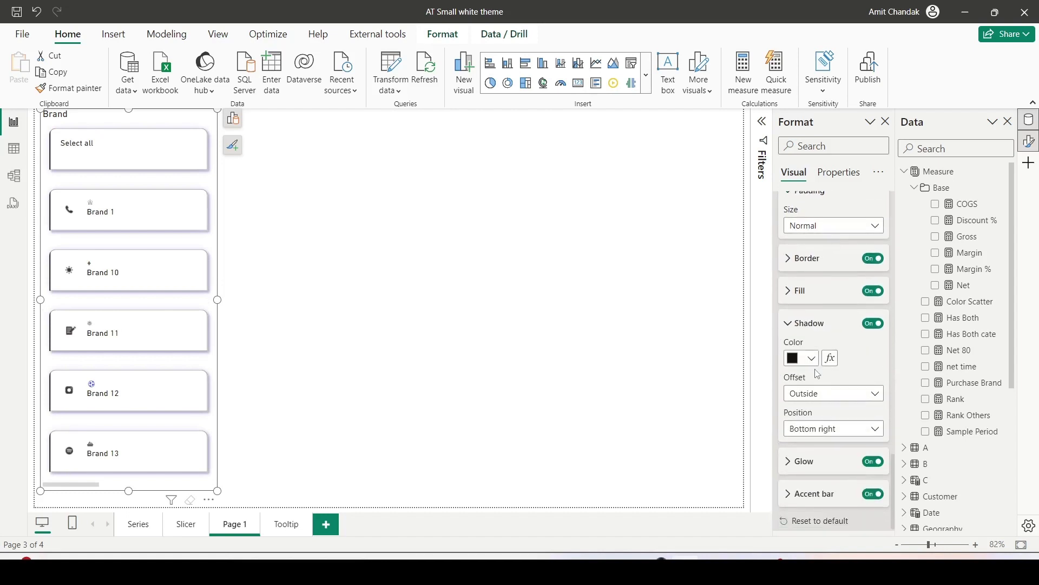
left_click(819, 398)
left_click(818, 410)
left_click(823, 429)
left_click(823, 431)
Step: Set the button glow to an Outside offset positioned bottom right
left_click(791, 461)
left_click(832, 423)
left_click(832, 423)
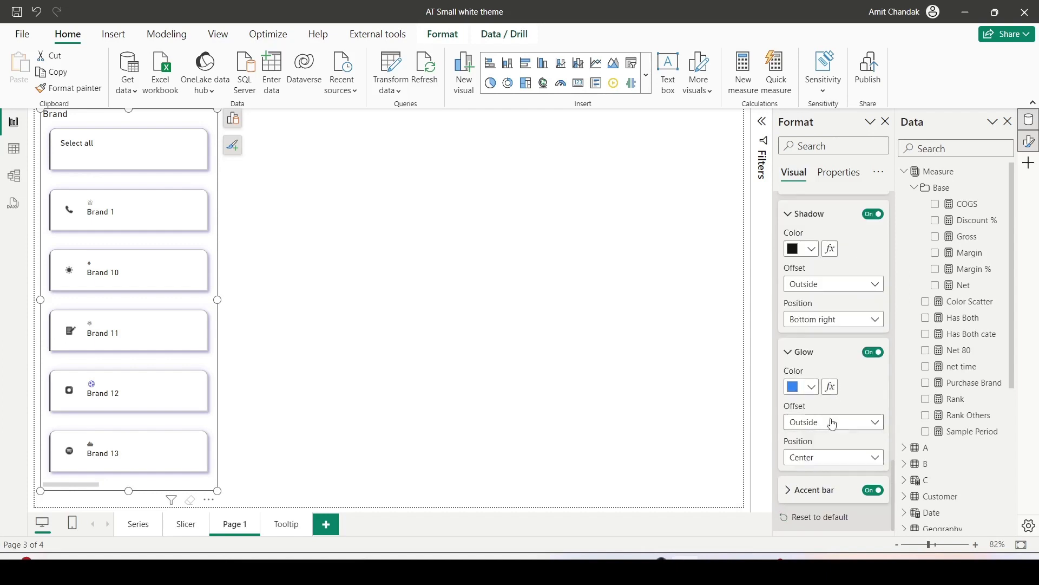
left_click(826, 457)
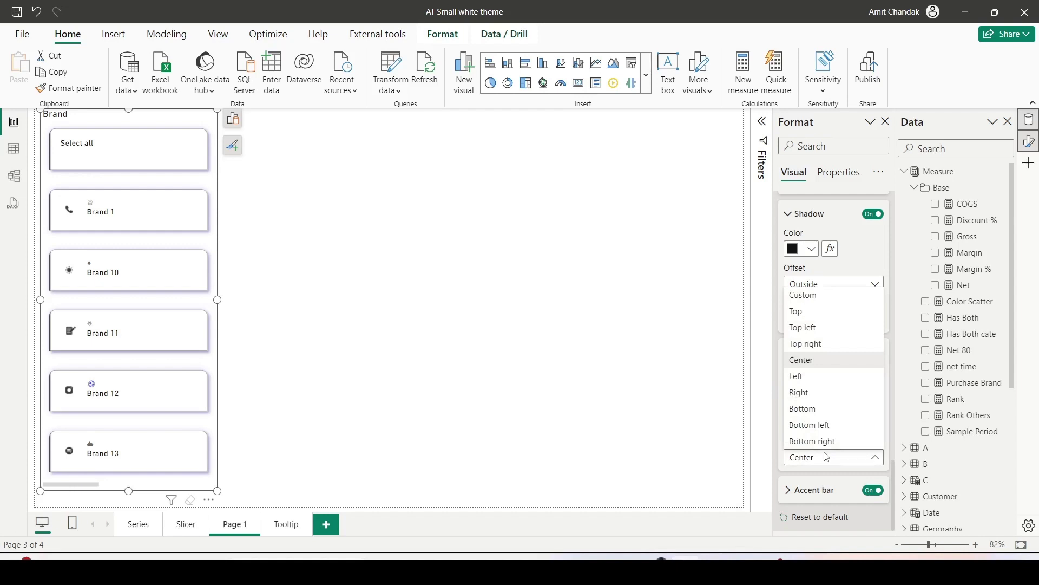
left_click(824, 447)
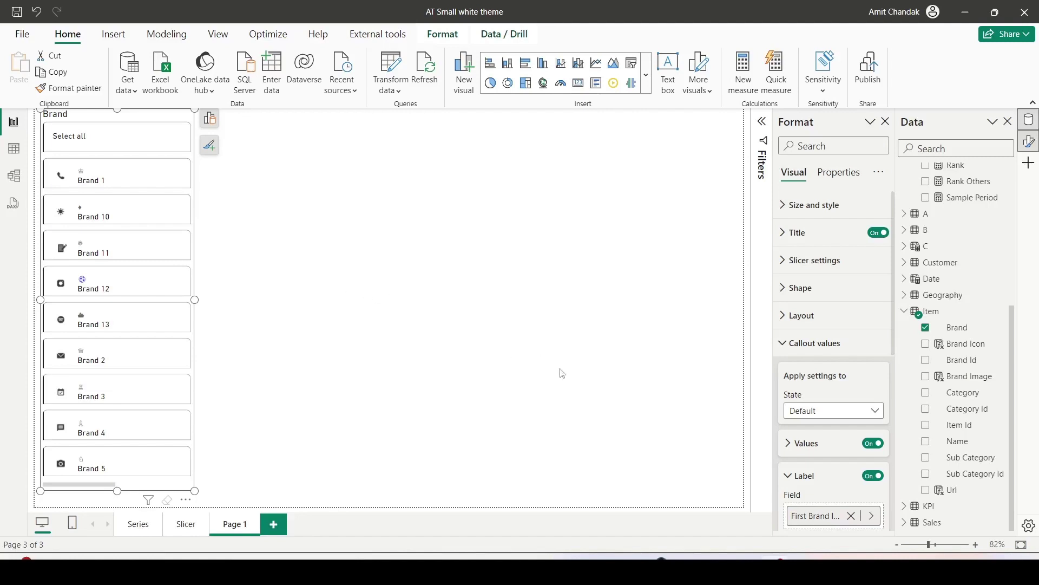
Step: Turn off callout Values and Label for icon-only buttons, and narrow the slicer to a slim column
left_click(874, 444)
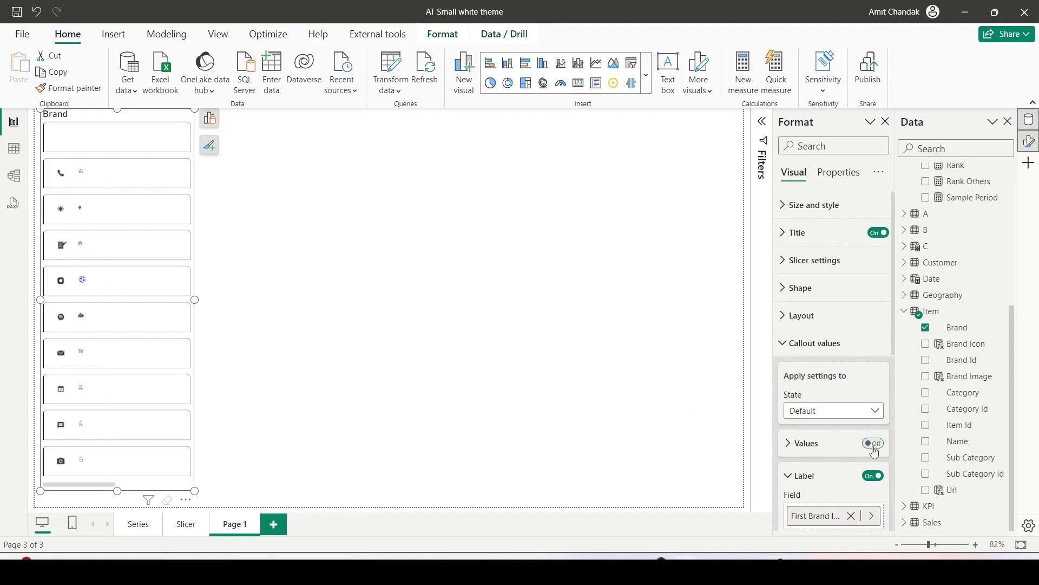
left_click(873, 476)
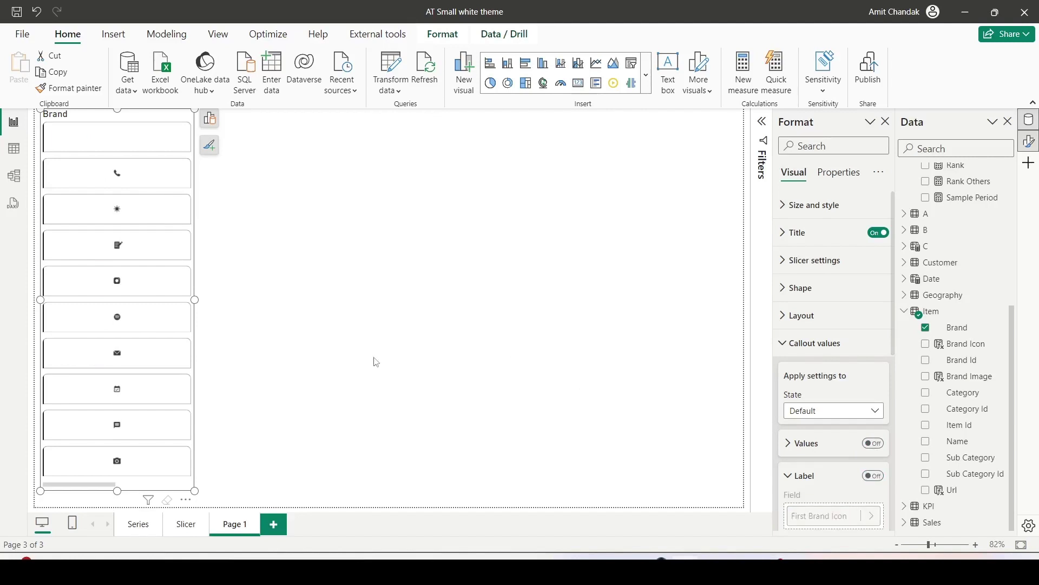
left_click_drag(195, 299, 87, 309)
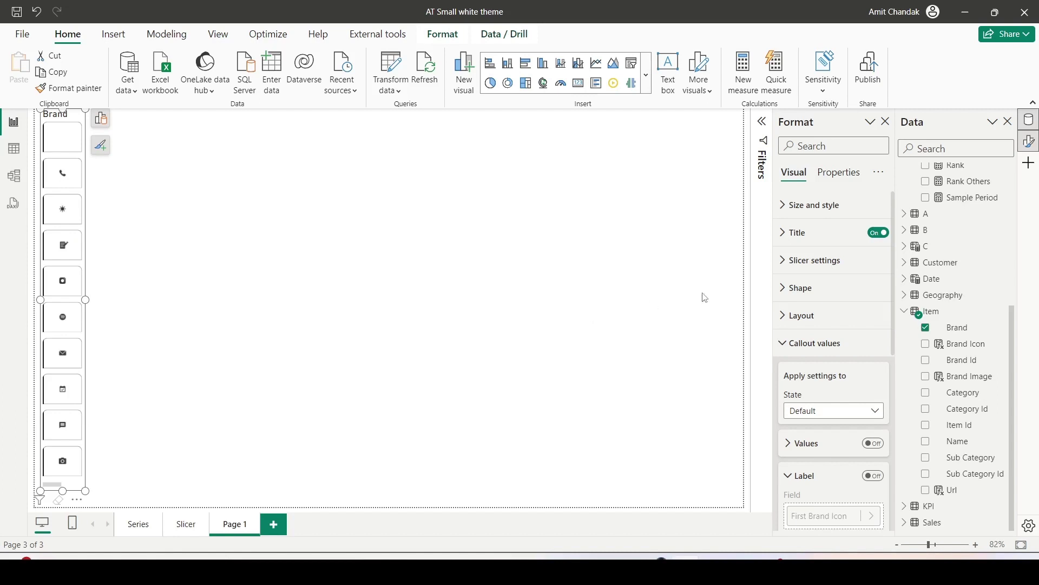
Step: Build a table of Brand, Name and Net fields totalling 7,899,649.03 beside the icon slicer
left_click(1030, 125)
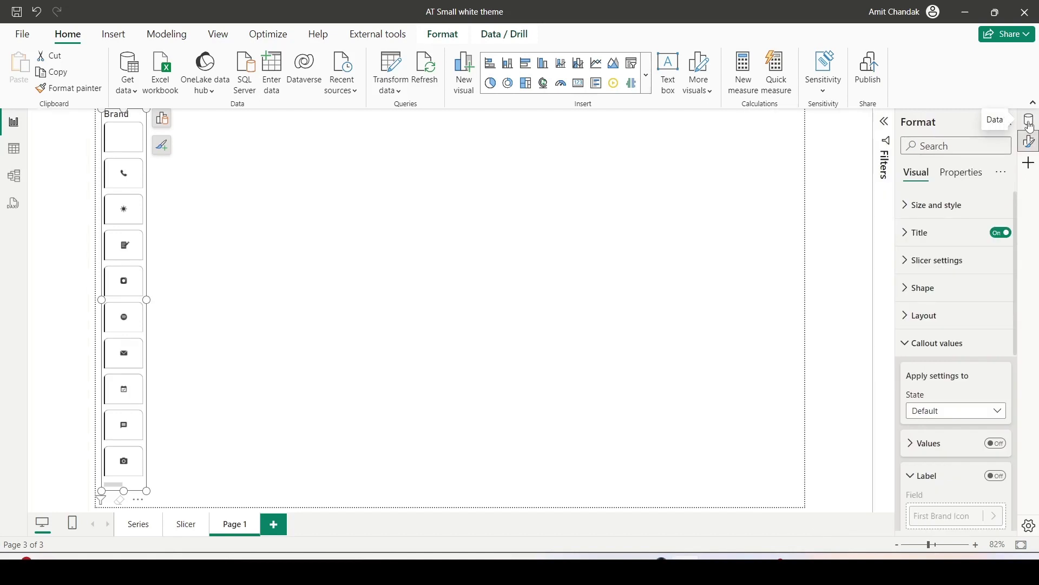
left_click(1030, 125)
scroll(952, 378, "down", 4)
scroll(952, 378, "down", 1)
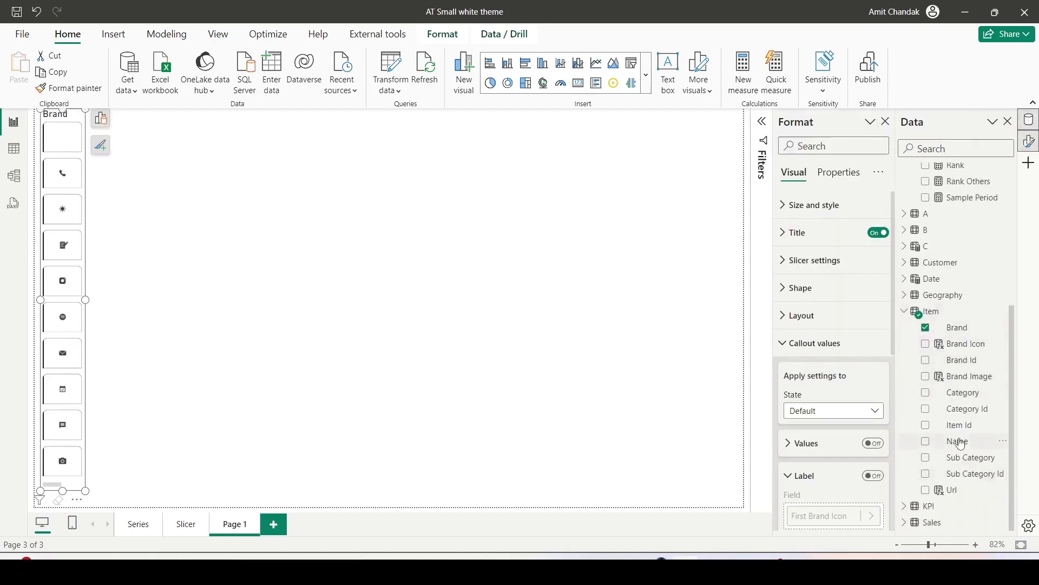
left_click_drag(960, 331, 396, 212)
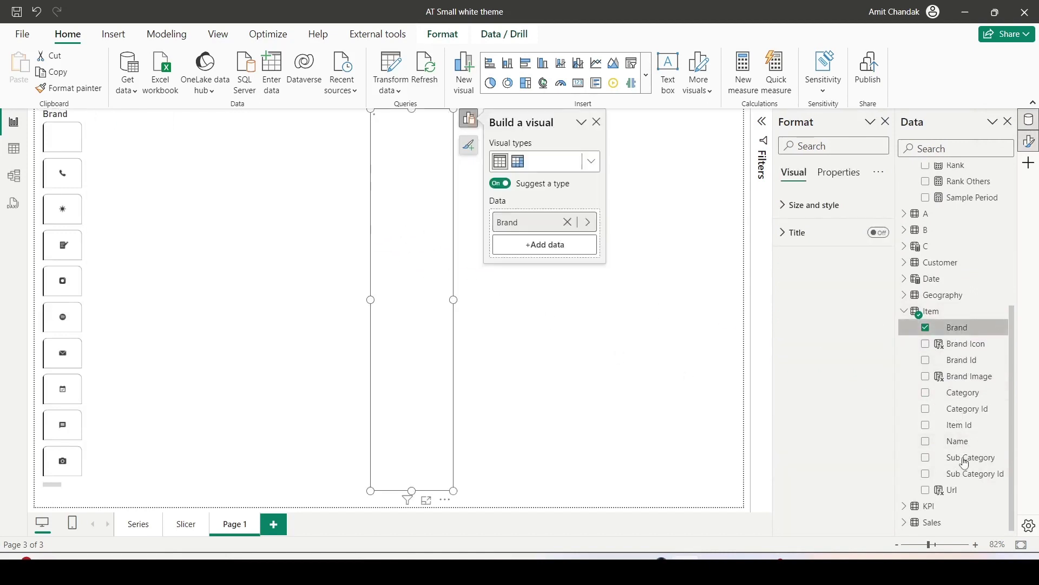
left_click_drag(958, 441, 398, 329)
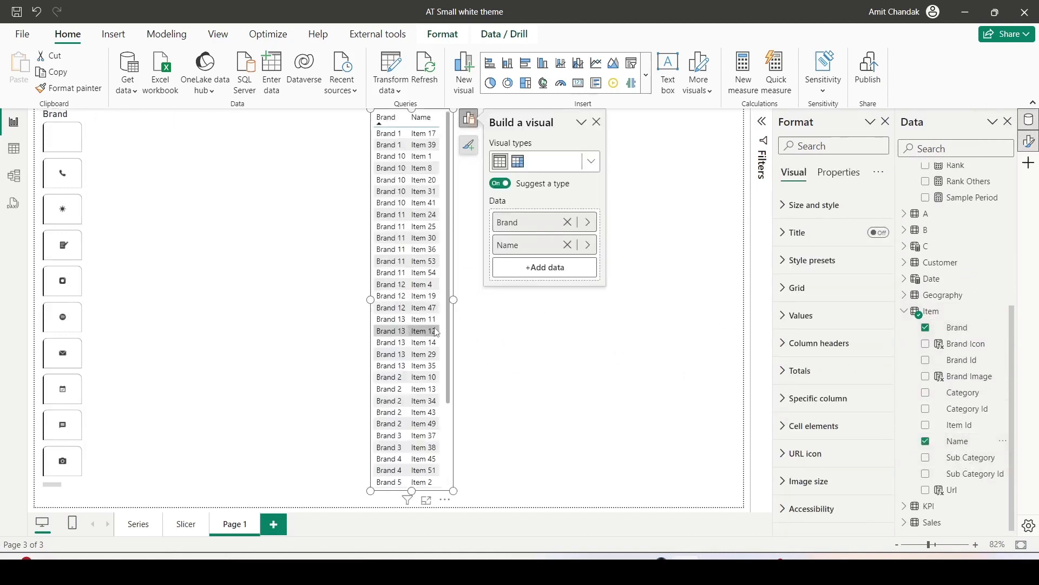
left_click_drag(454, 299, 587, 303)
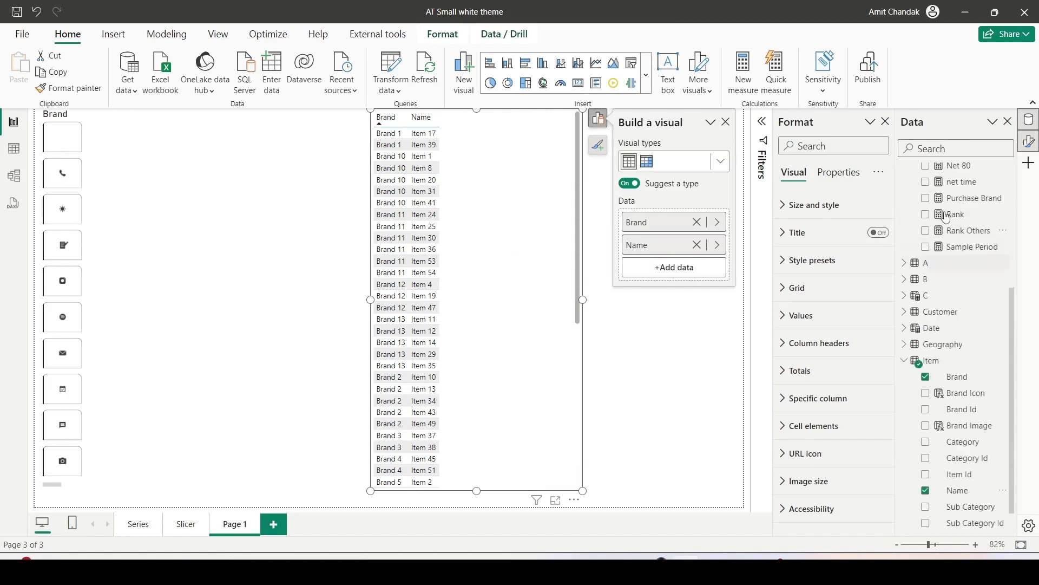
scroll(958, 304, "up", 5)
left_click_drag(962, 285, 471, 197)
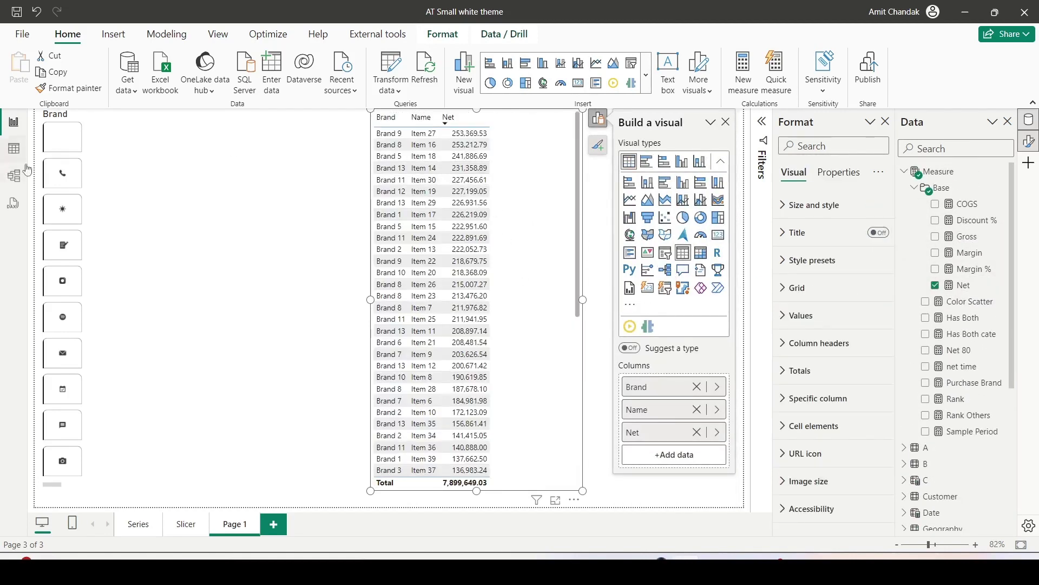
left_click(65, 146)
Step: Select slicer icons two through five, filtering to Brands 1, 10, 11 and 12 (2,297,141.94)
left_click(64, 181)
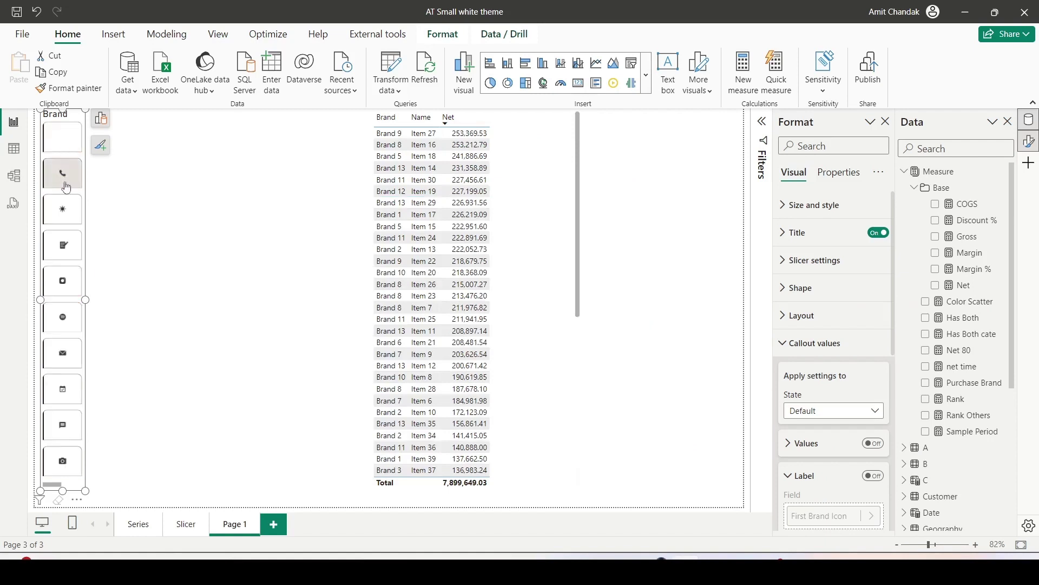
left_click(69, 210, "ctrl")
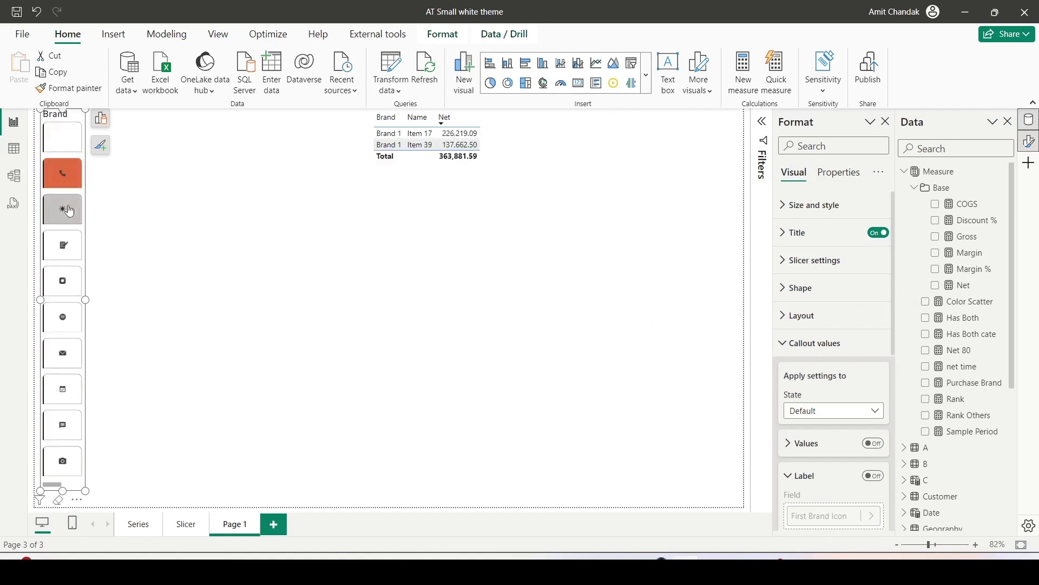
left_click(67, 245, "ctrl")
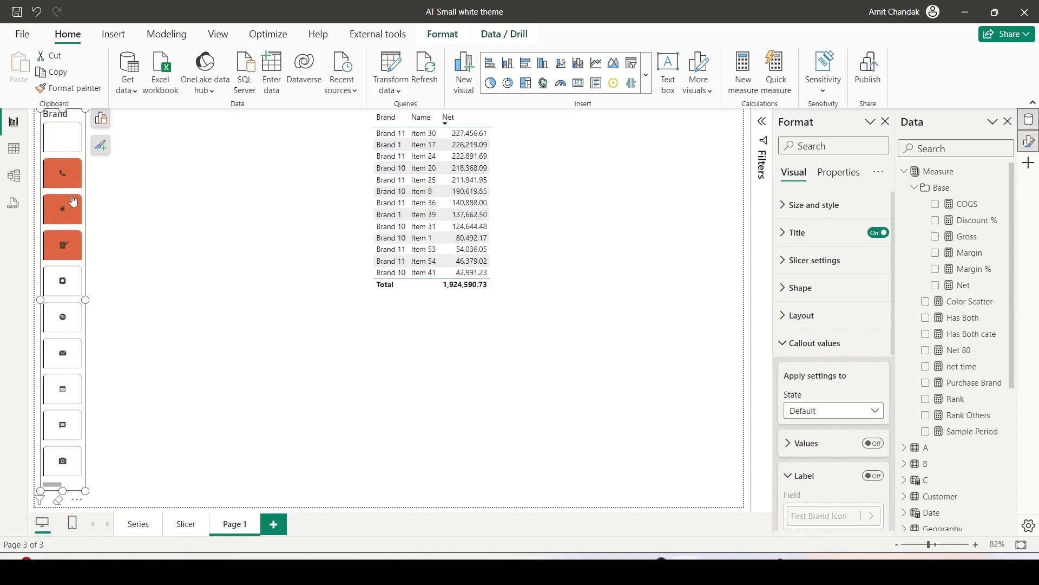
left_click(67, 283, "ctrl")
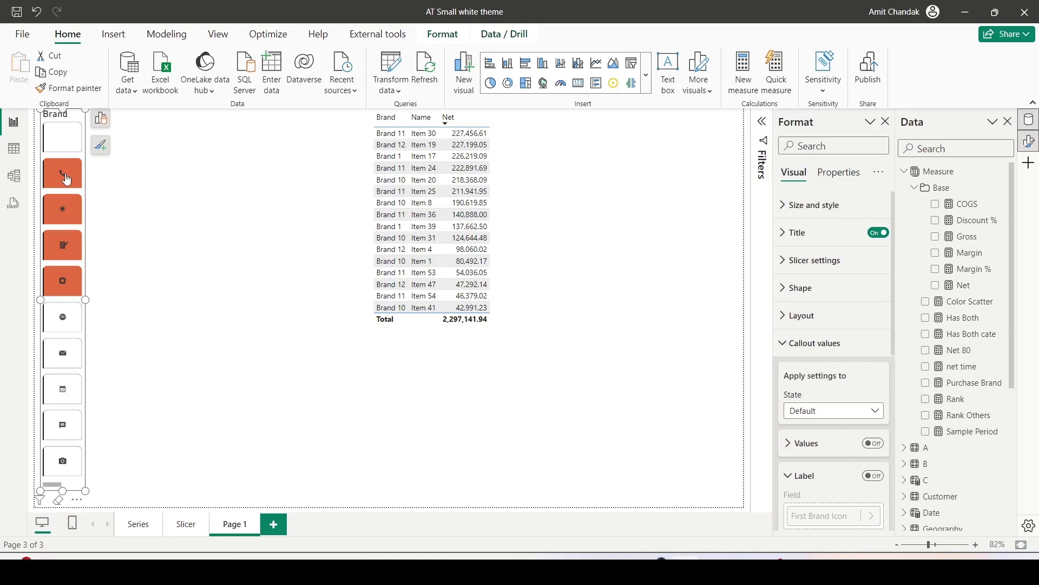
Step: Switch on the Brand slicer's Tooltips with the type set to Report page
left_click(836, 174)
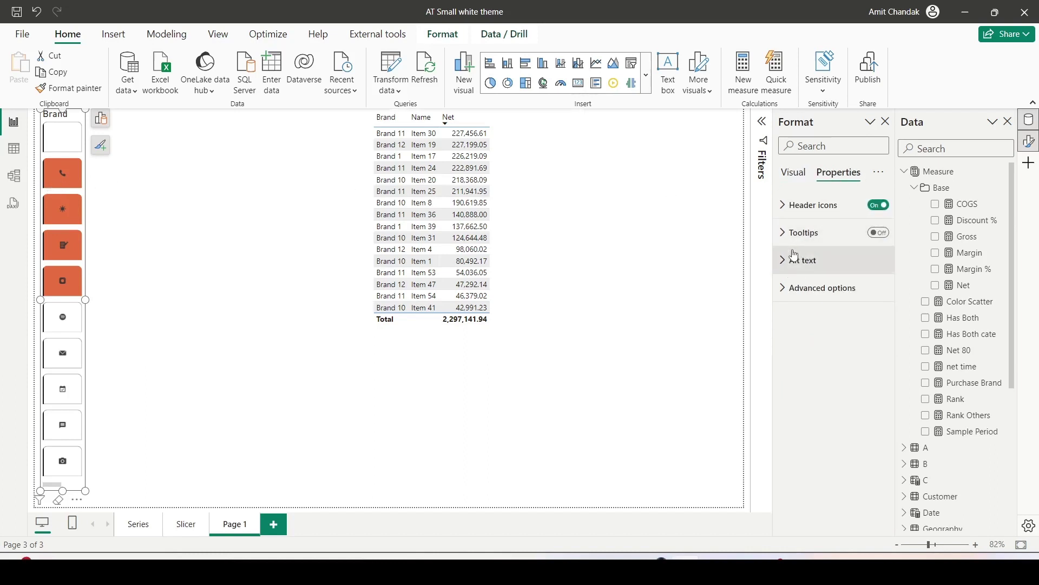
left_click(878, 233)
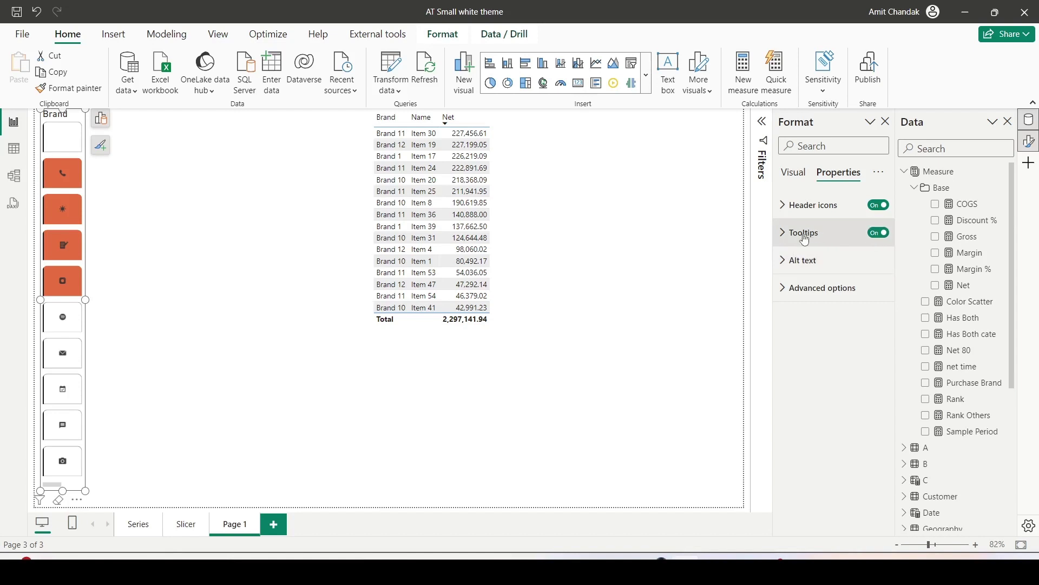
left_click(805, 239)
left_click(833, 301)
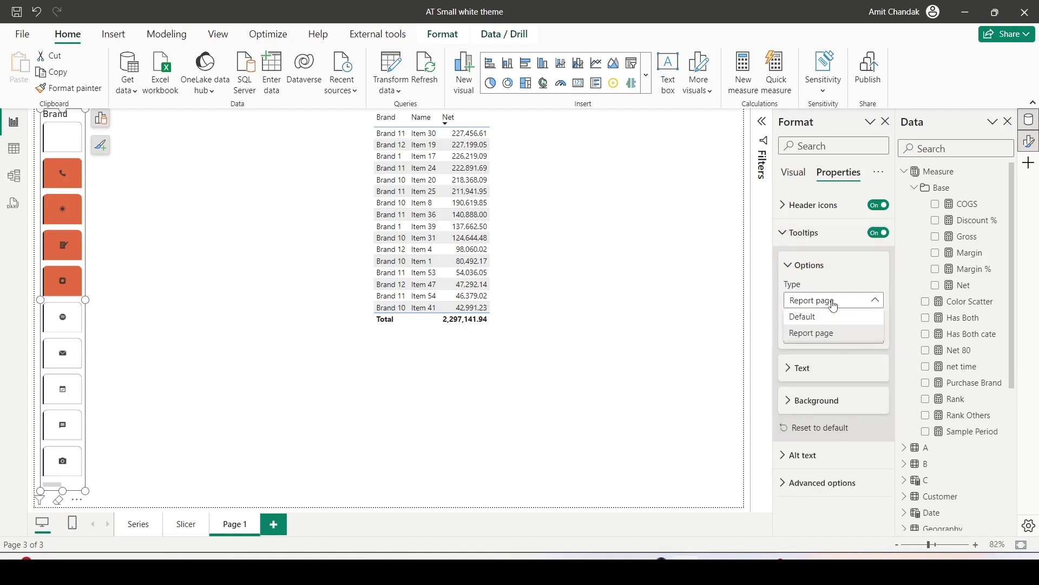
left_click(826, 332)
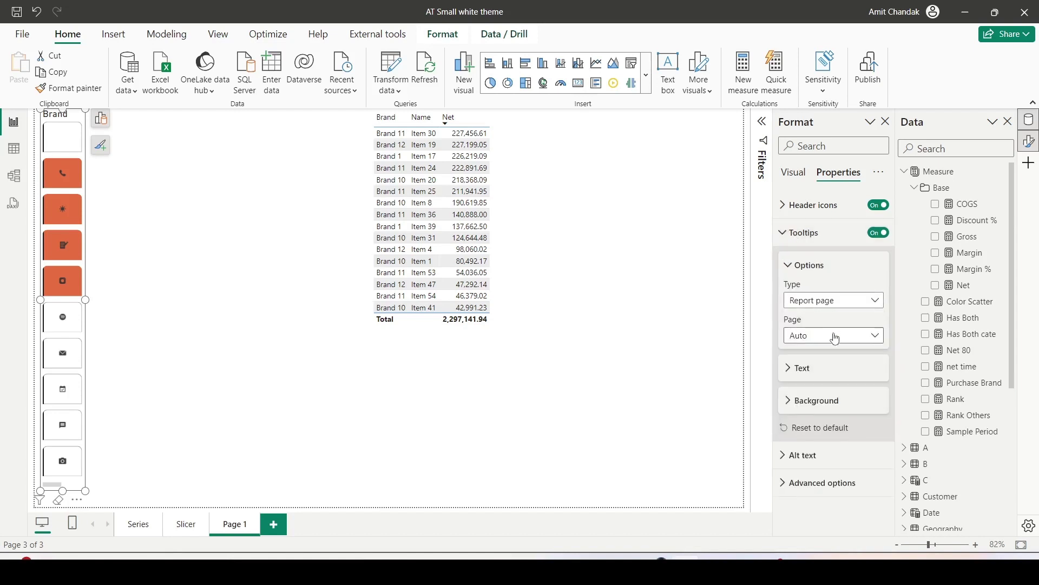
Step: Add a new page named 'Tooltip' and set its page type to Tooltip
left_click(273, 532)
double_click(286, 524)
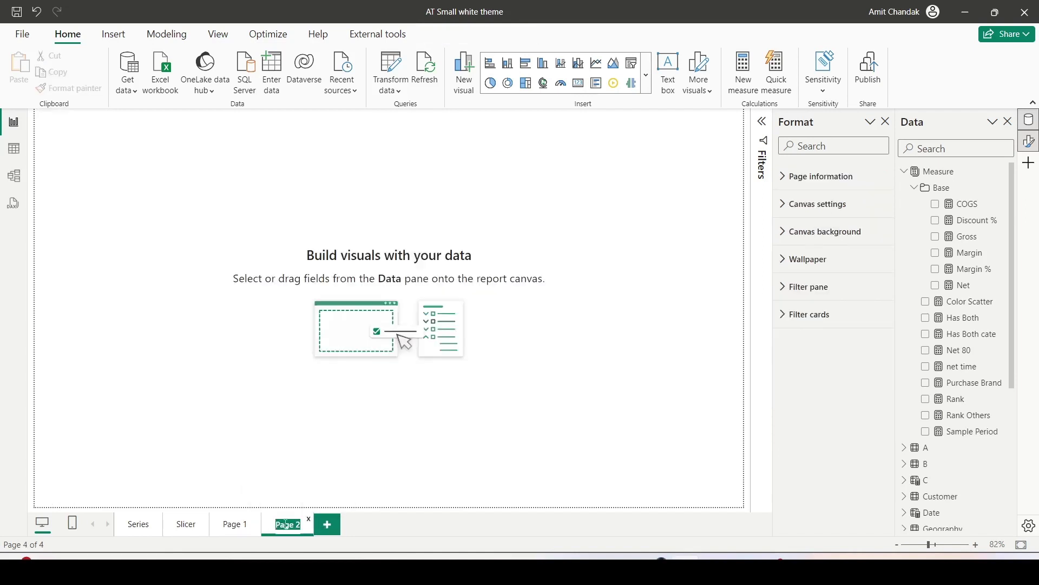
type("Tooltip")
key("Return")
left_click(792, 184)
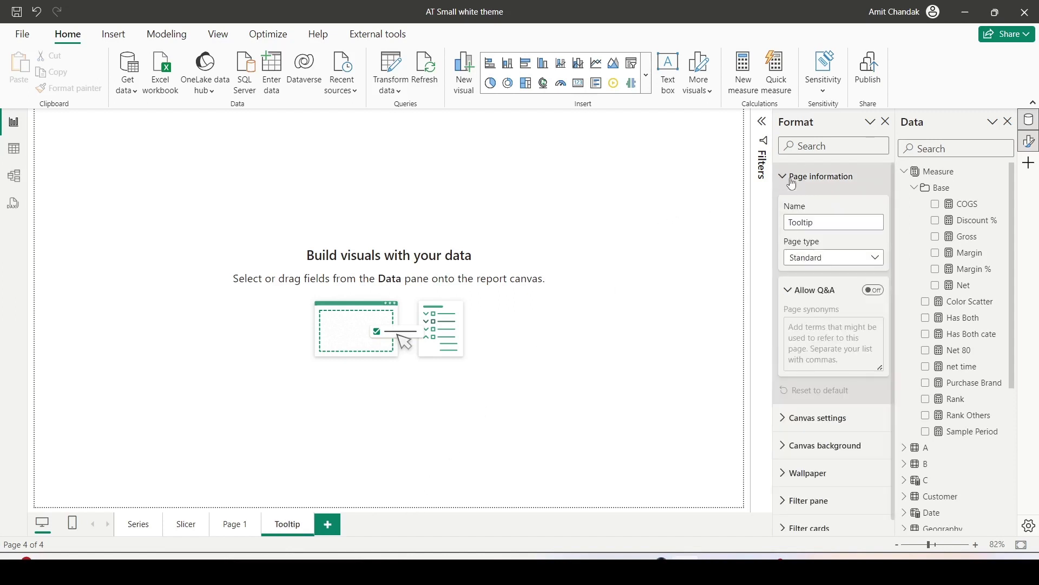
left_click(820, 262)
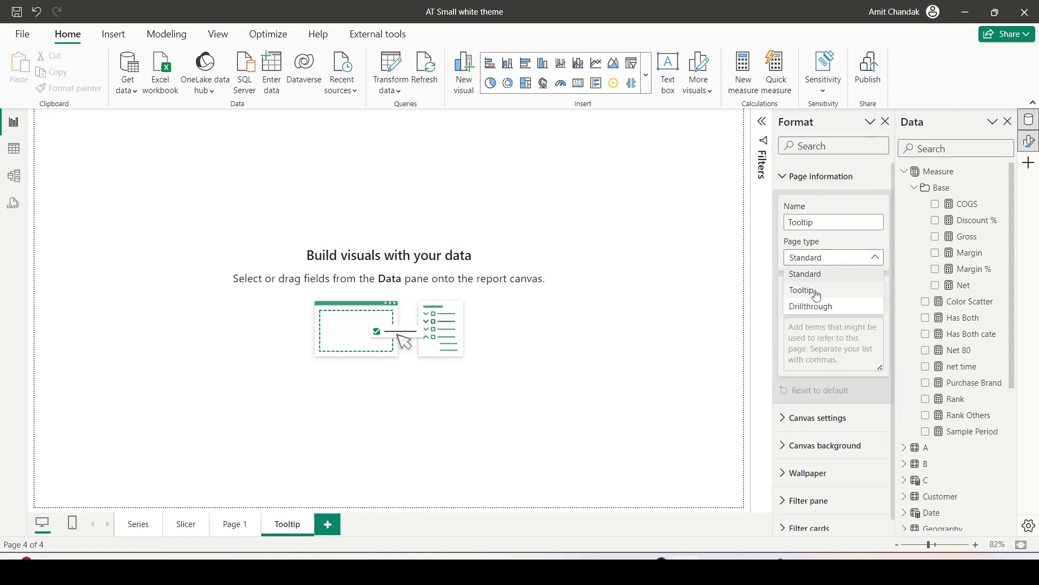
left_click(814, 292)
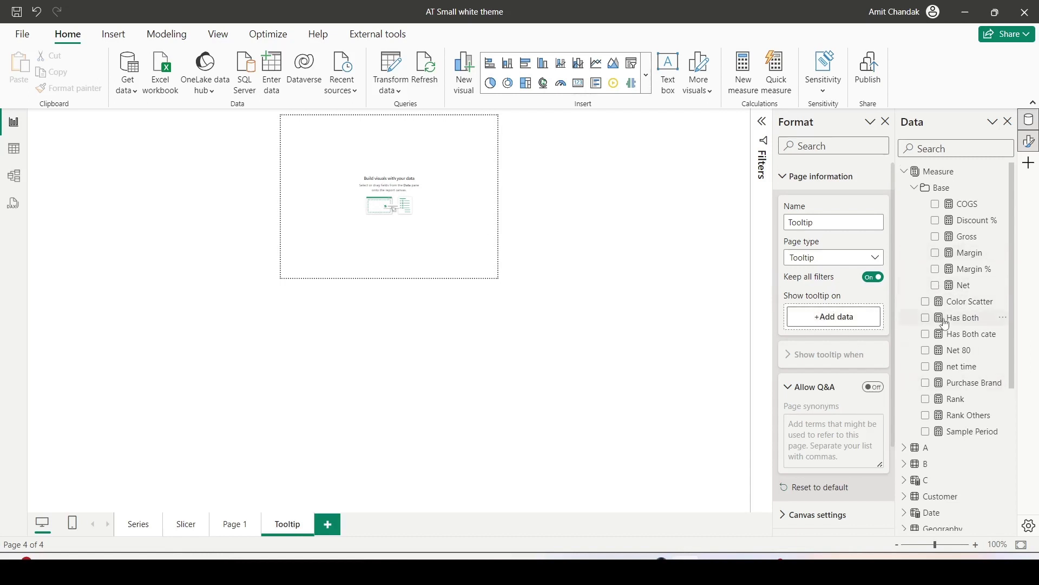
Step: Place a Net by Category bar chart on the Tooltip page
scroll(953, 352, "down", 5)
left_click_drag(963, 392, 382, 165)
scroll(955, 285, "up", 5)
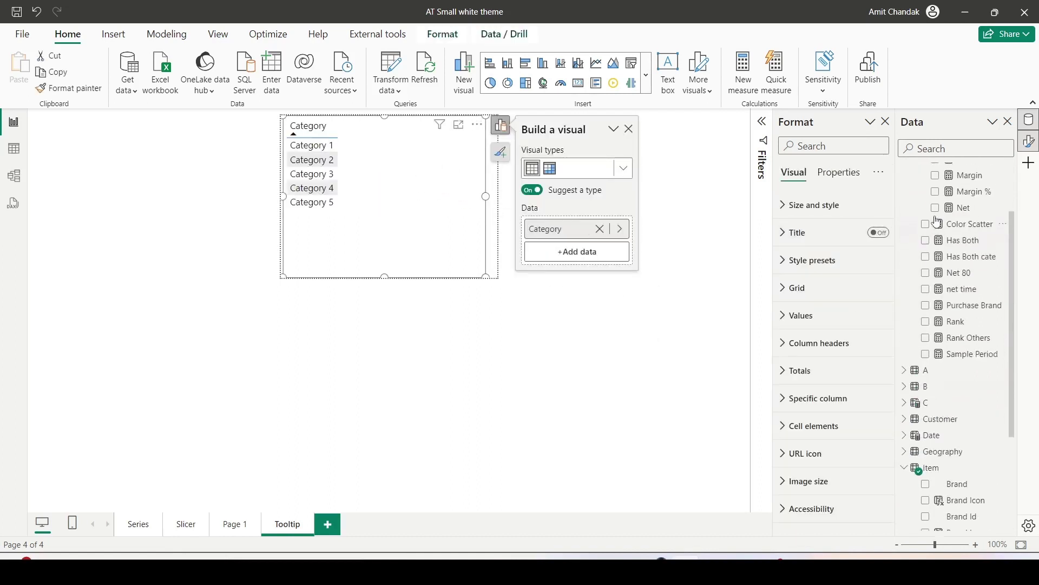
left_click_drag(956, 286, 406, 153)
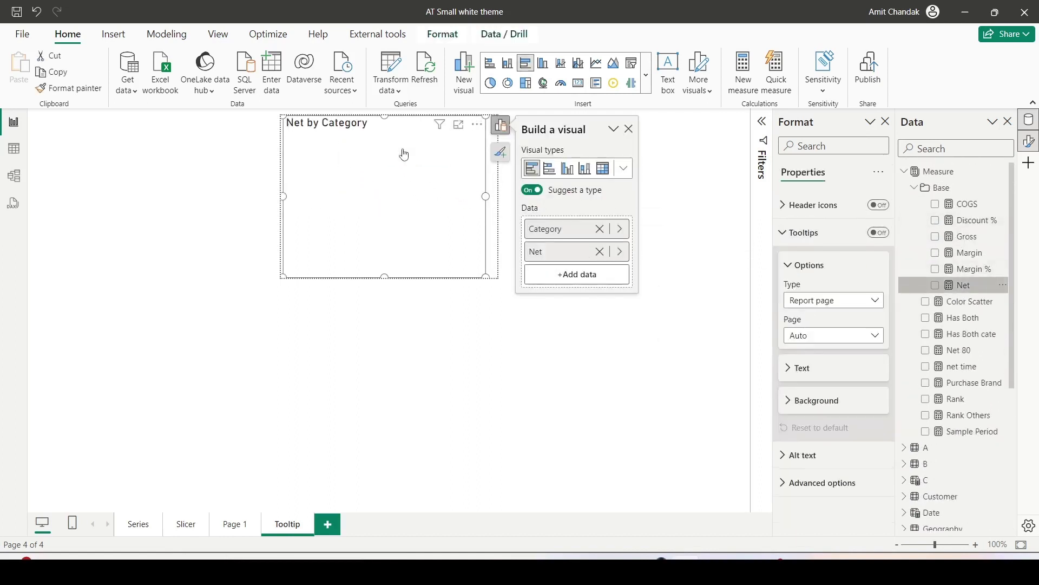
Step: On Page 1, set the Brand slicer's tooltip page to 'Tooltip'
left_click(239, 529)
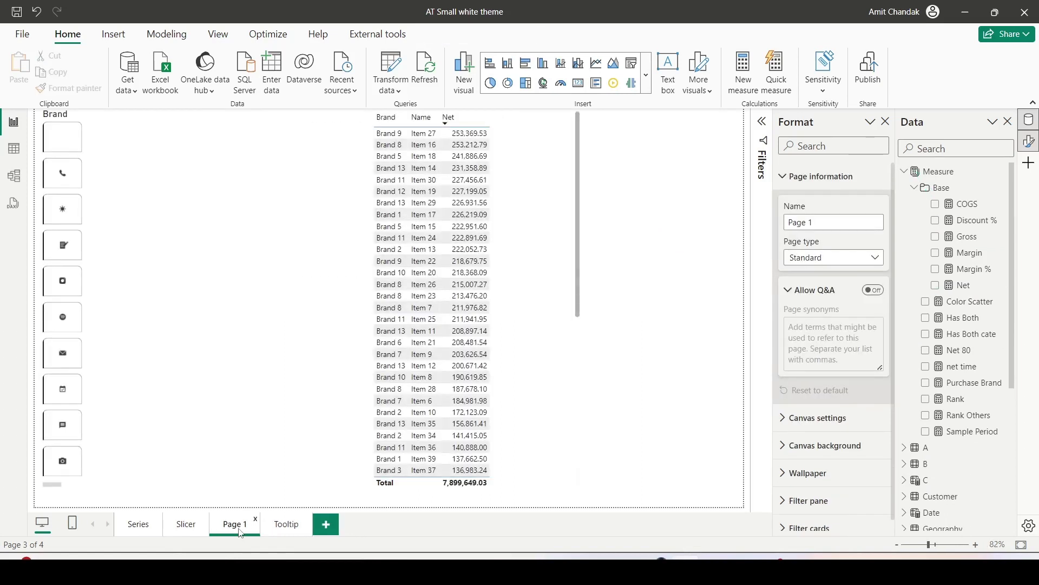
left_click(82, 122)
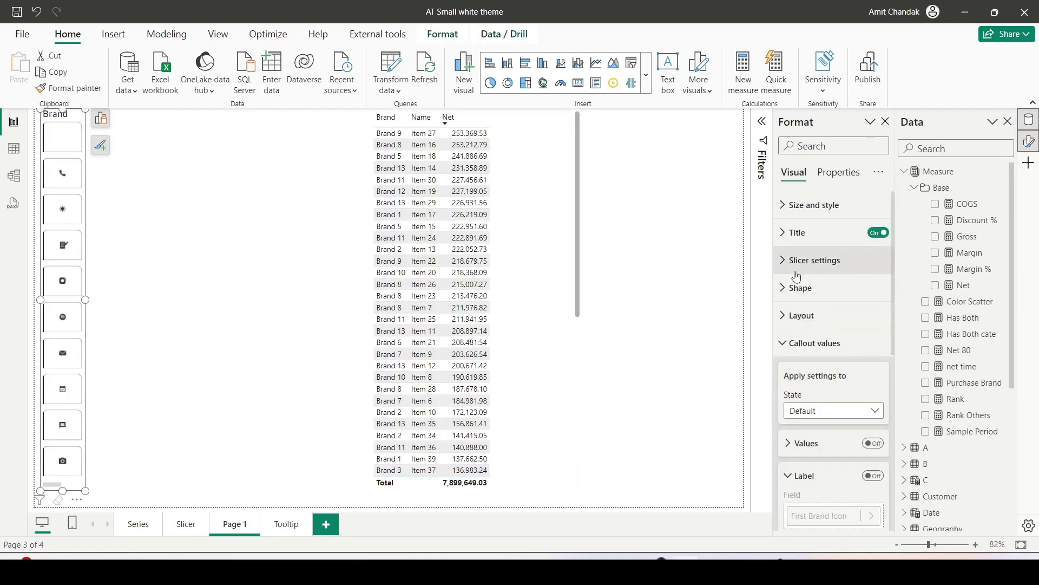
left_click(843, 173)
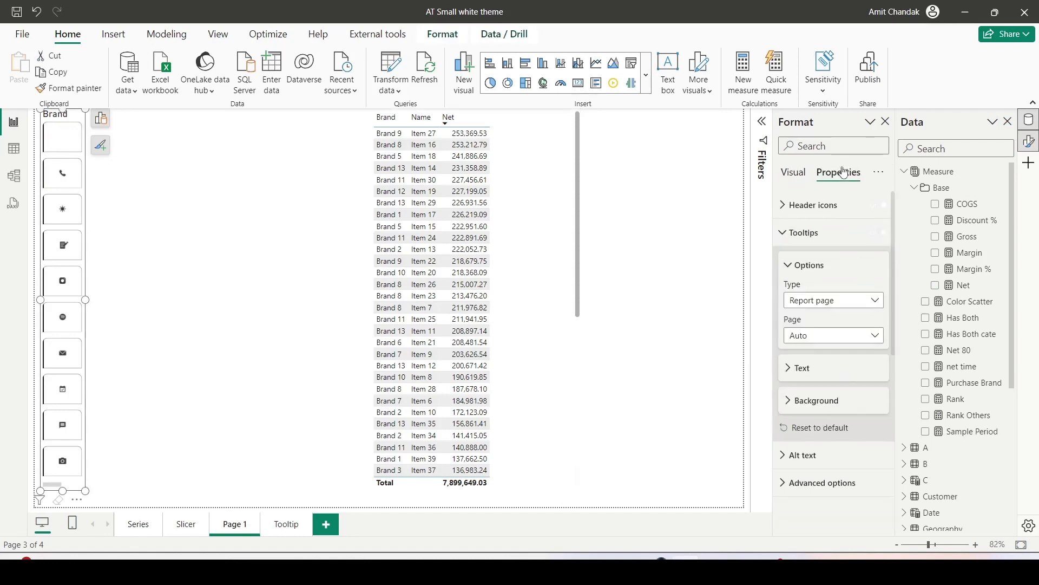
left_click(830, 336)
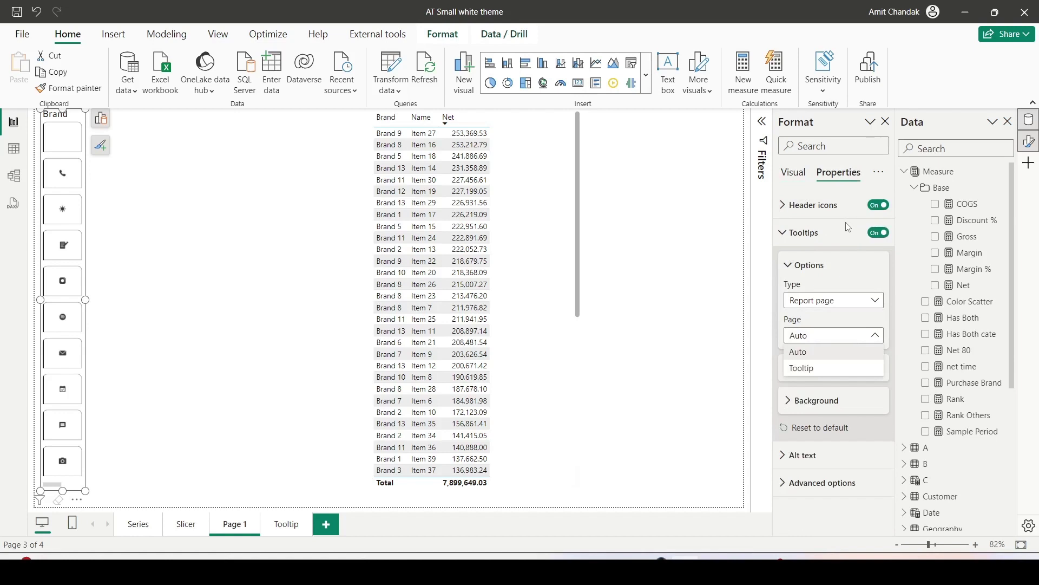
left_click_drag(784, 227, 888, 402)
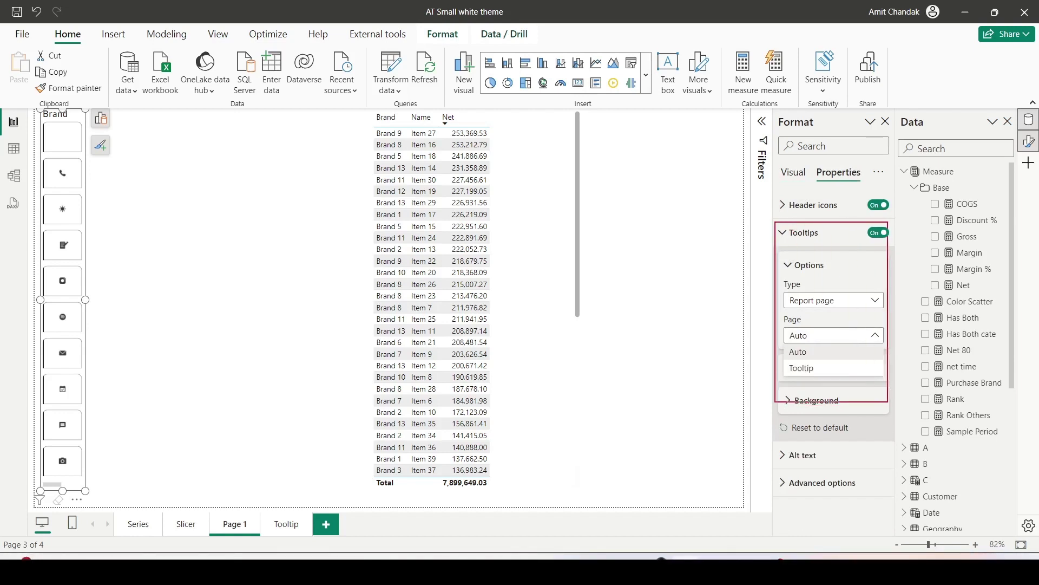
key("Escape")
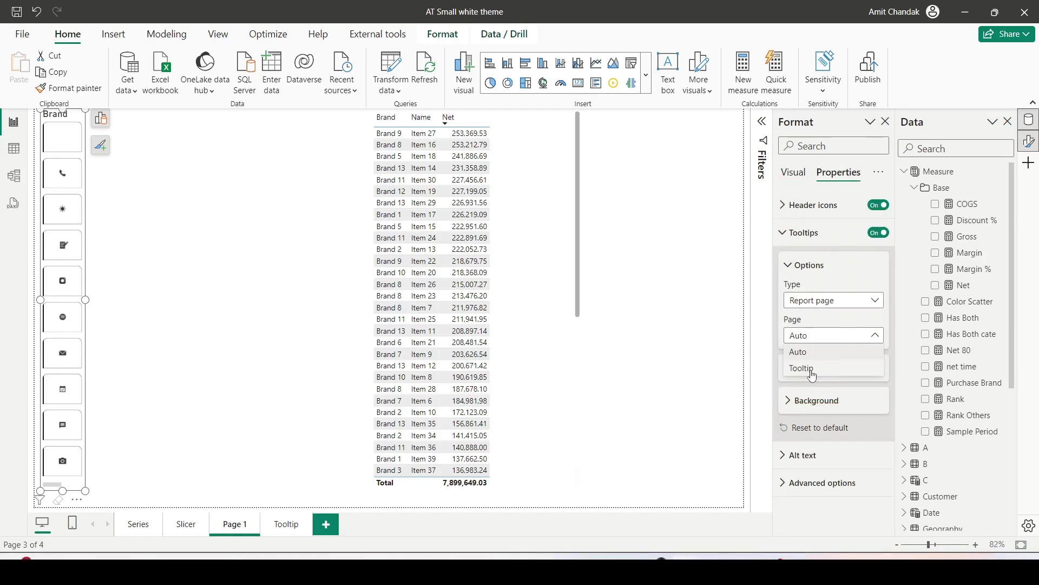
left_click(813, 372)
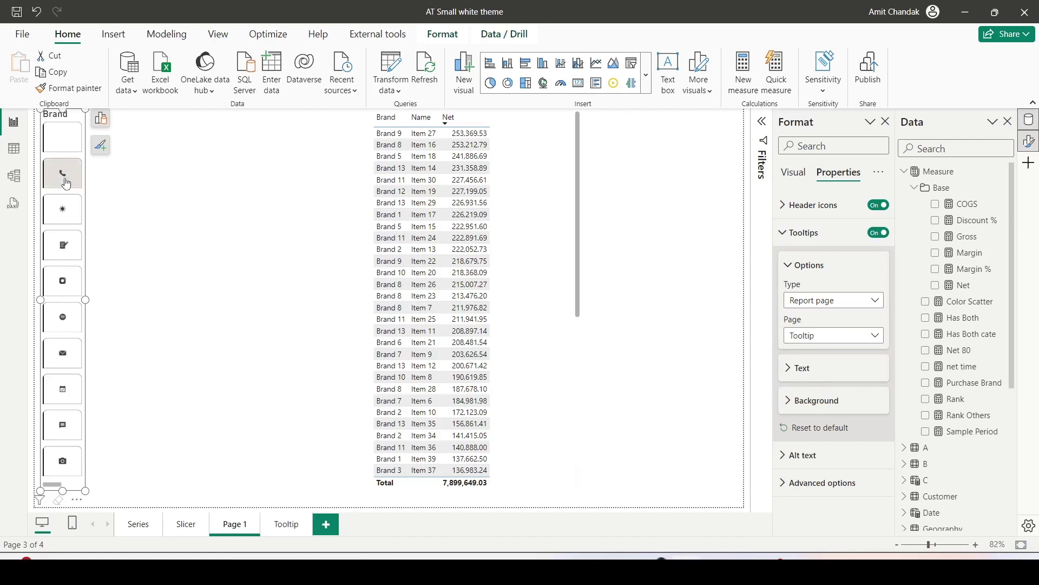
mouse_move(64, 184)
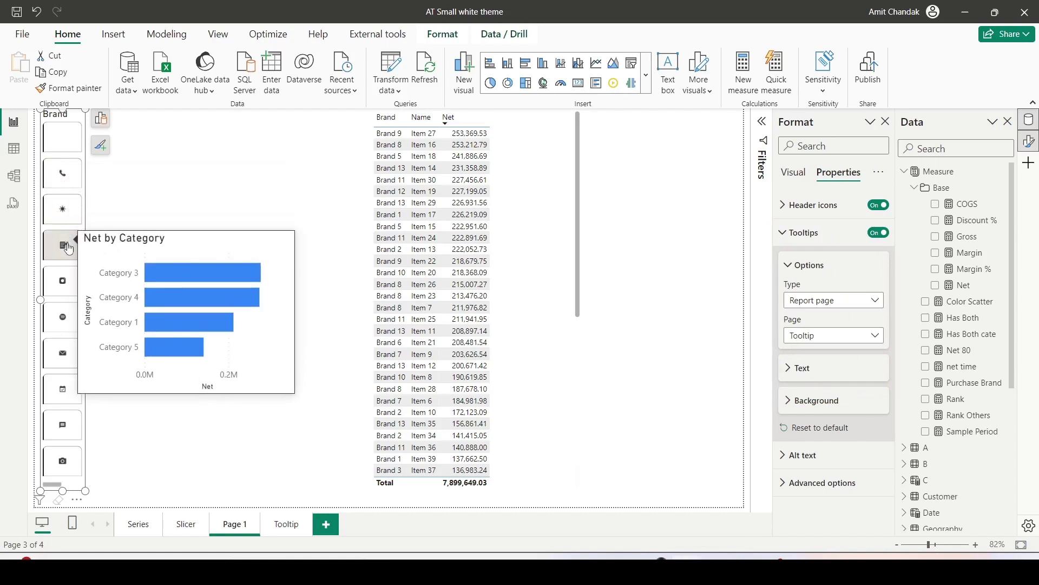
mouse_move(66, 282)
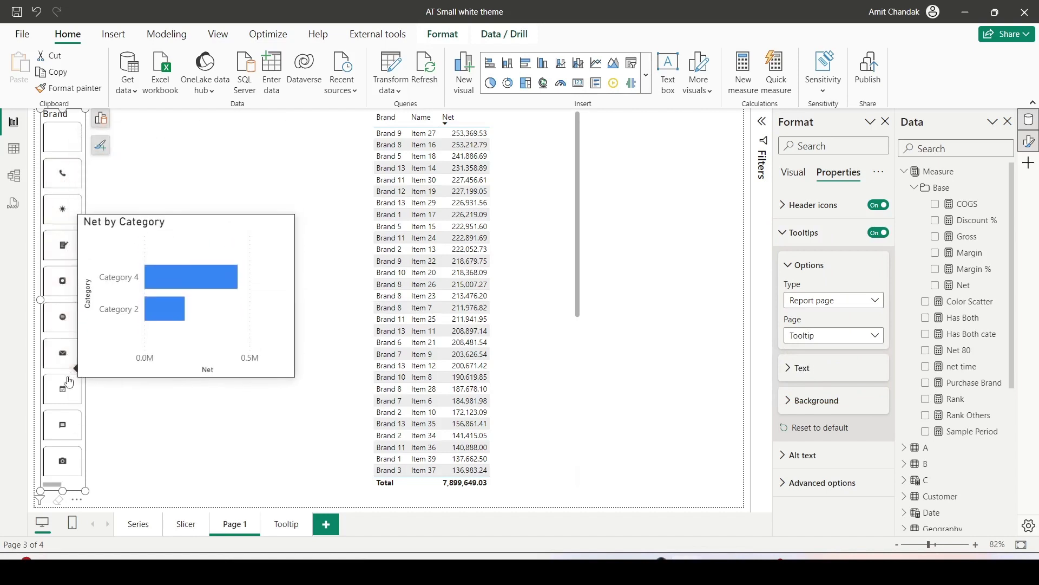
mouse_move(70, 407)
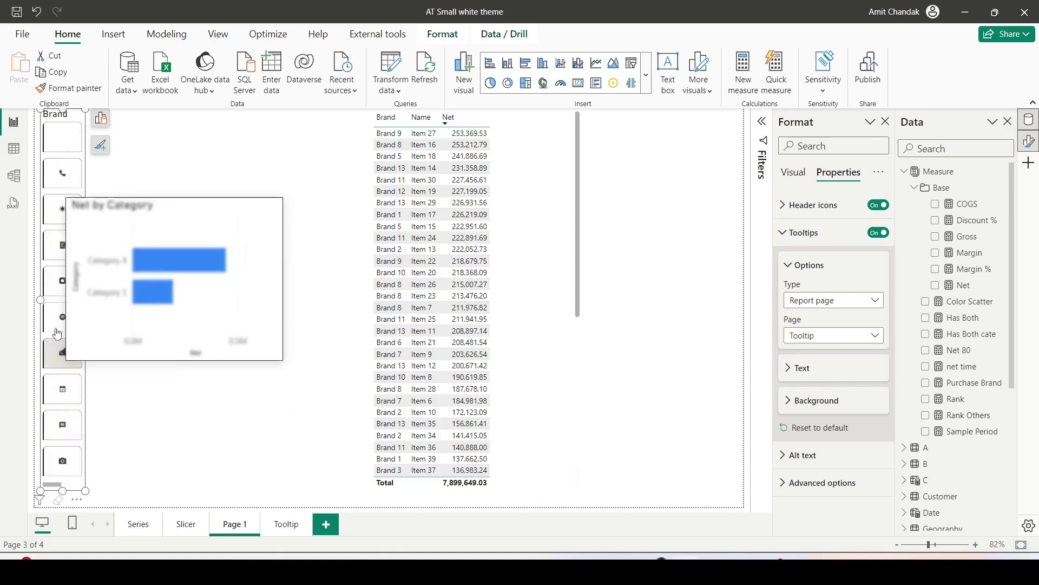